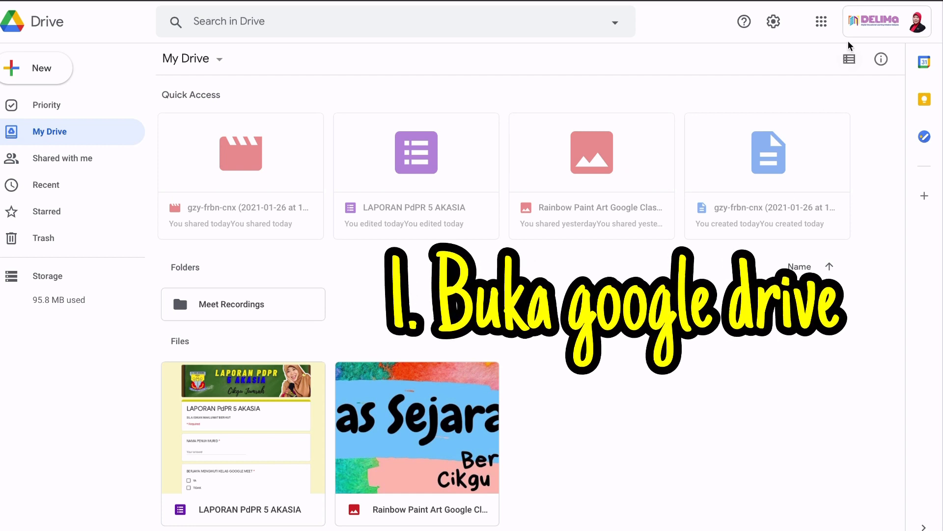
click(823, 22)
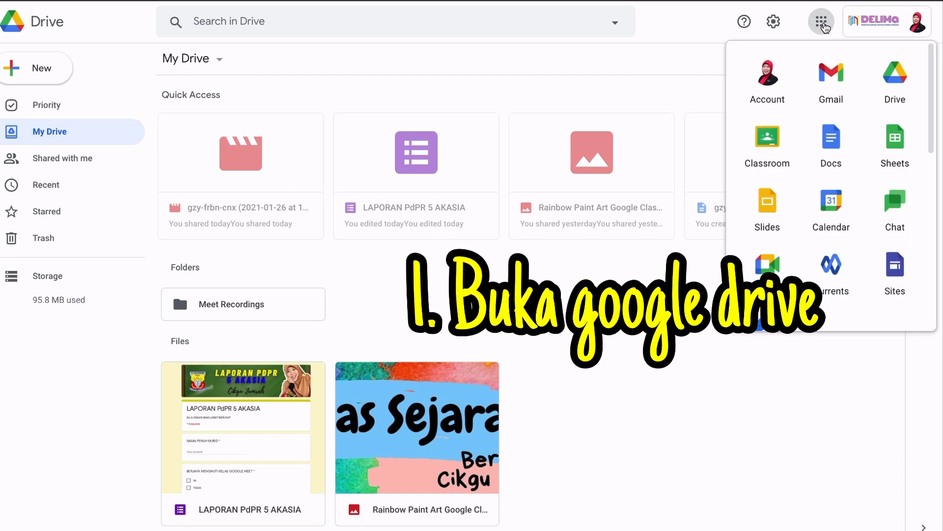
click(584, 385)
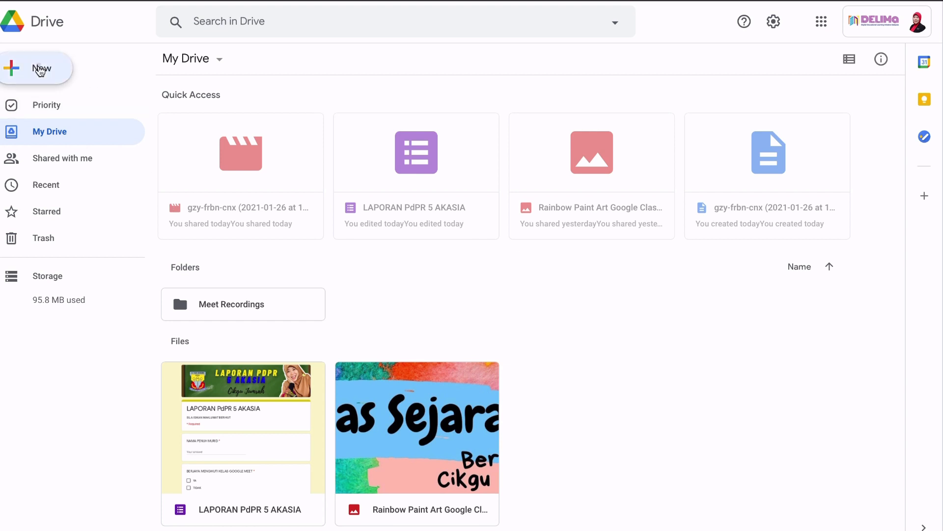
- Create a new blank Google Forms form from My Drive
click(41, 69)
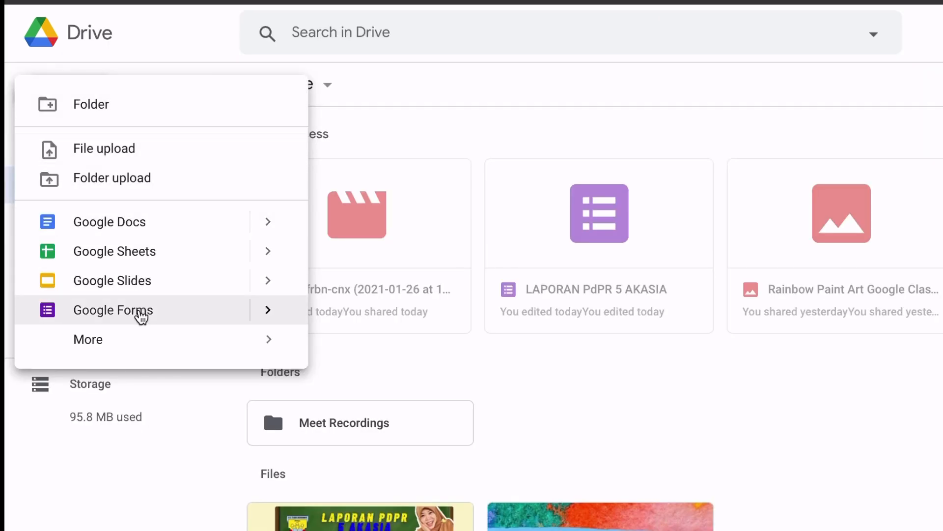
mouse_move(269, 322)
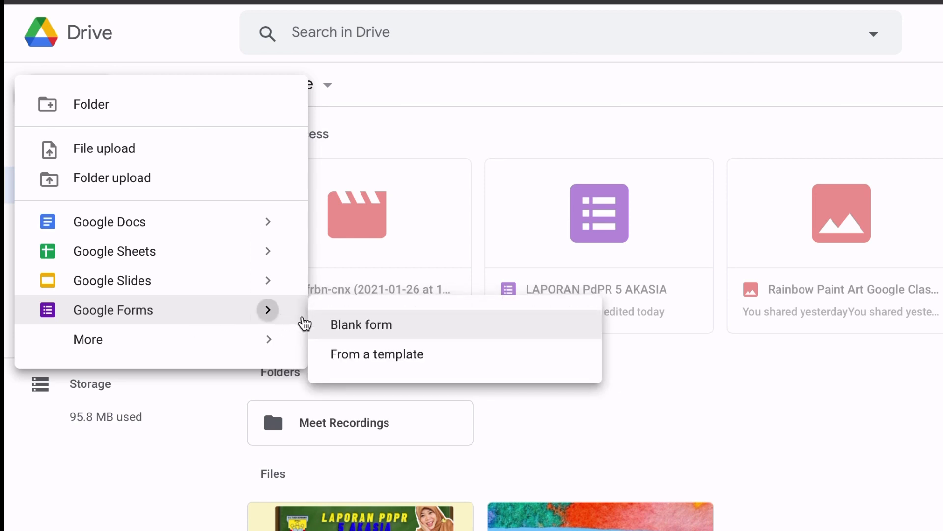
click(363, 331)
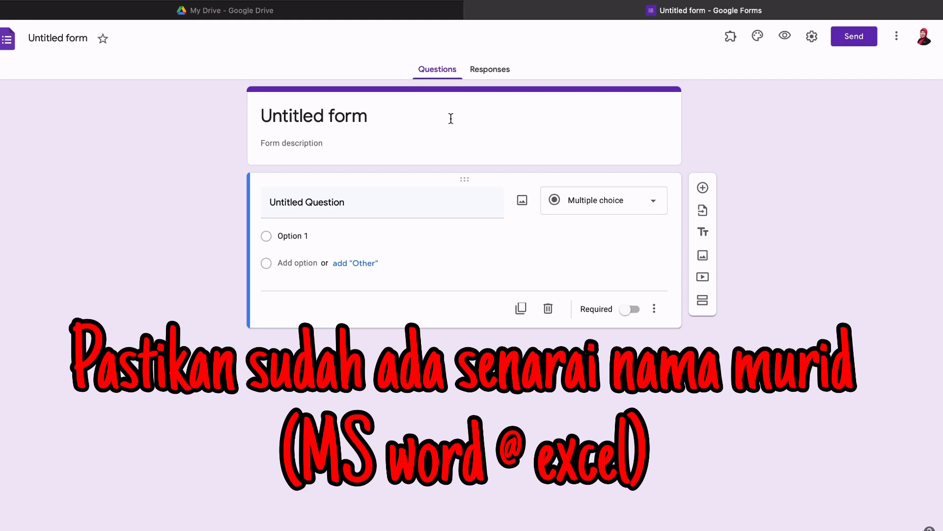
- Title the form "LAPORAN KEHADIRAN PDPR SEJARAH TAHUN 4"
click(406, 116)
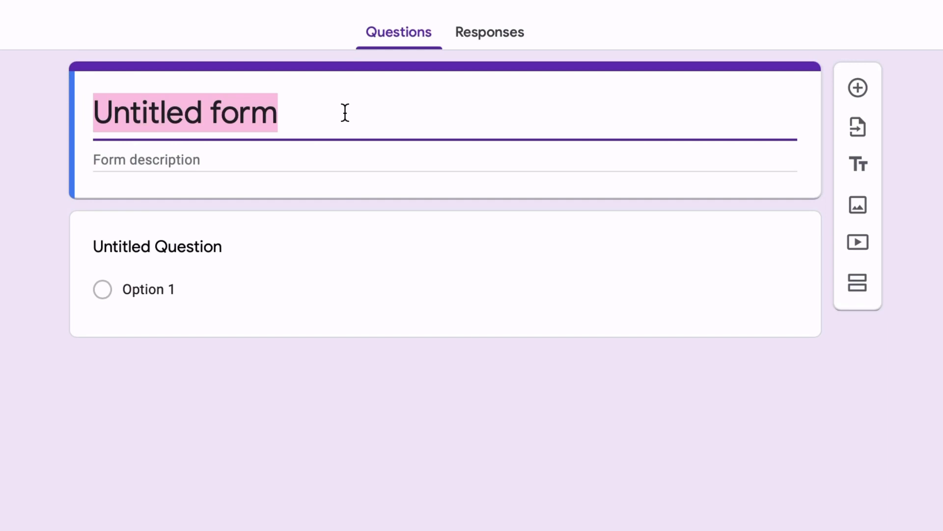
text(lap)
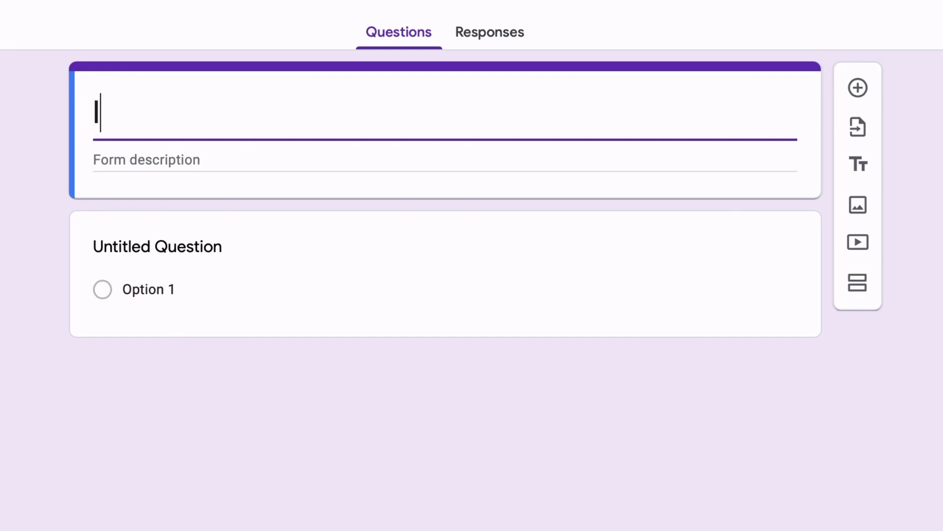
key(BackSpace)
key(BackSpace)
key(BackSpace)
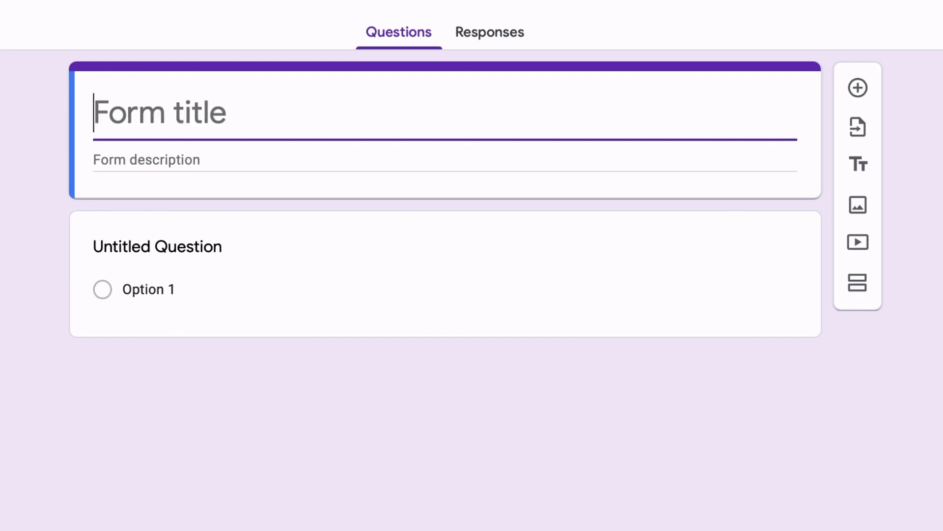
text(LAPORAN KE)
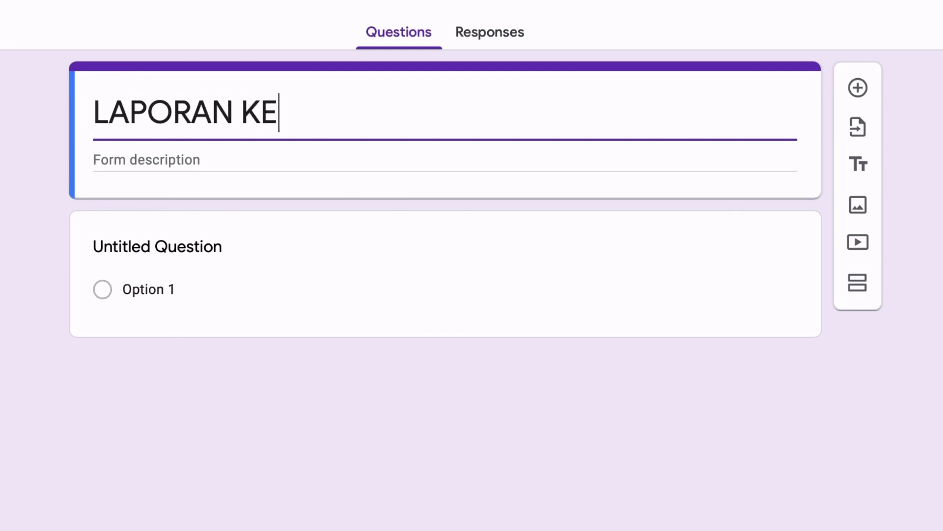
text(HADIRAN)
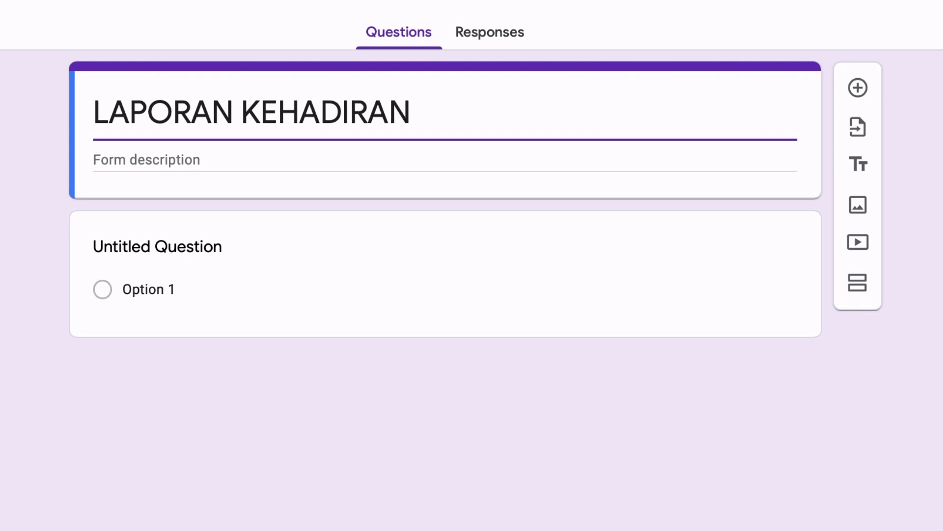
text( PDP)
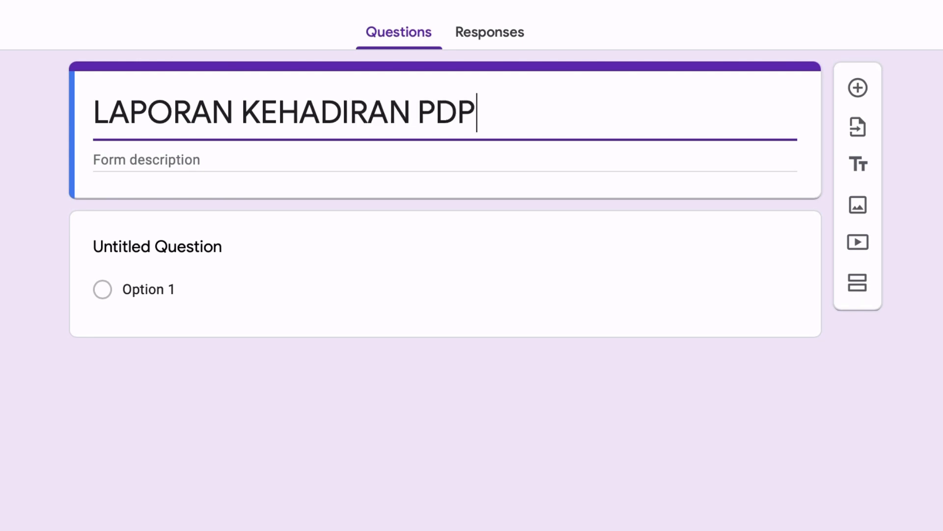
text(R TAHUN)
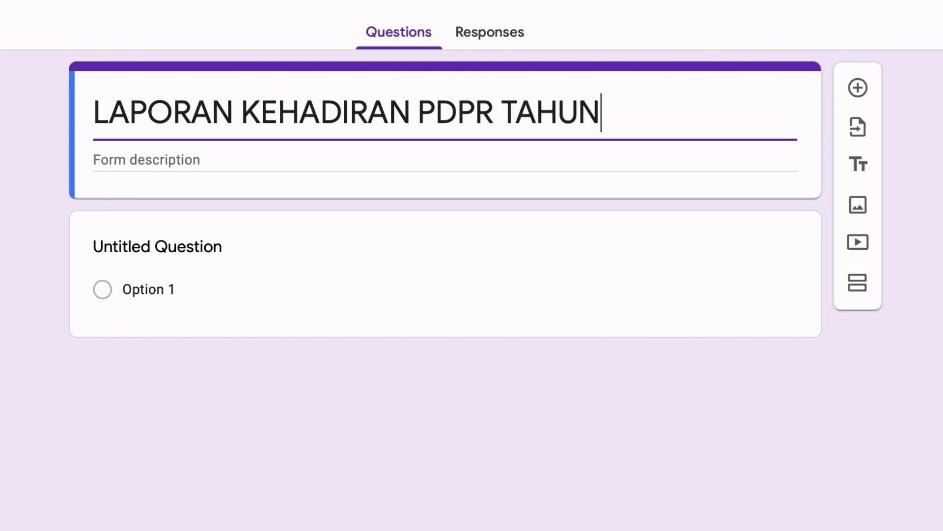
key(BackSpace)
key(BackSpace)
key(BackSpace)
key(BackSpace)
key(BackSpace)
text(S)
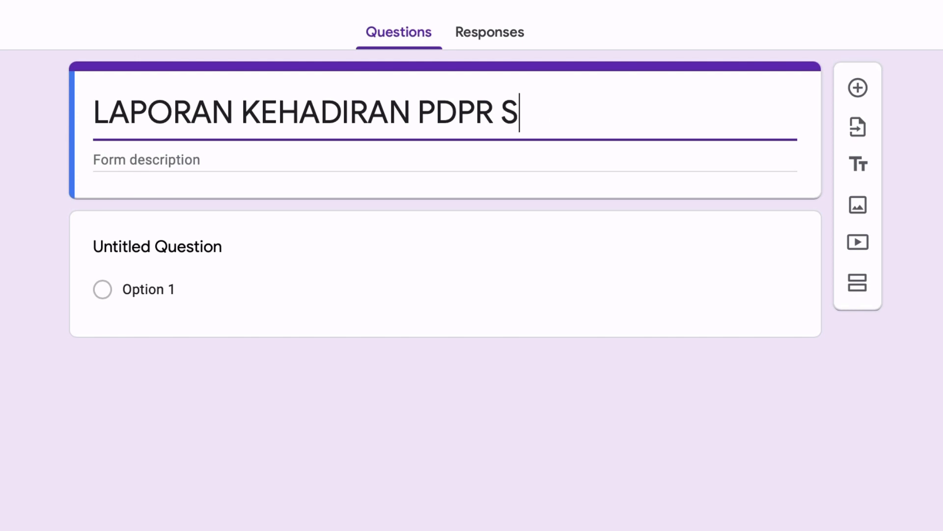
text(EJARAH TAHUN )
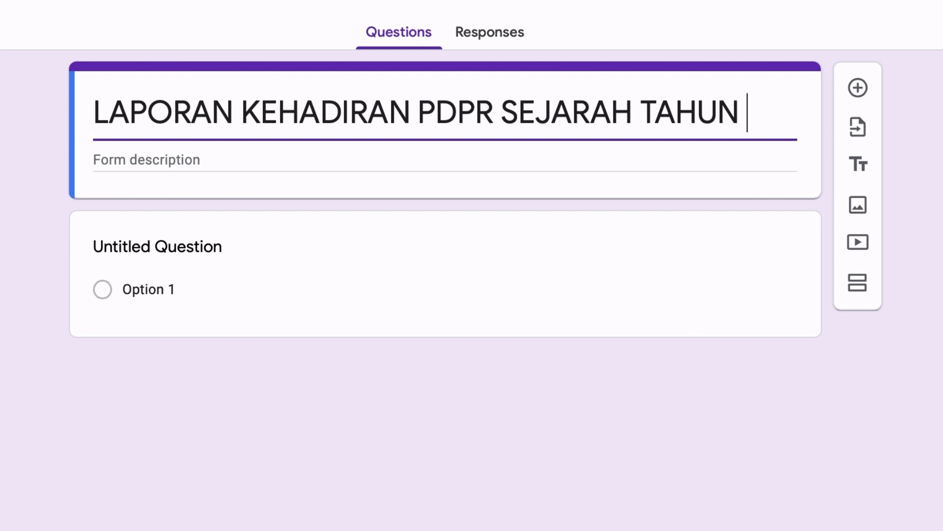
text(4)
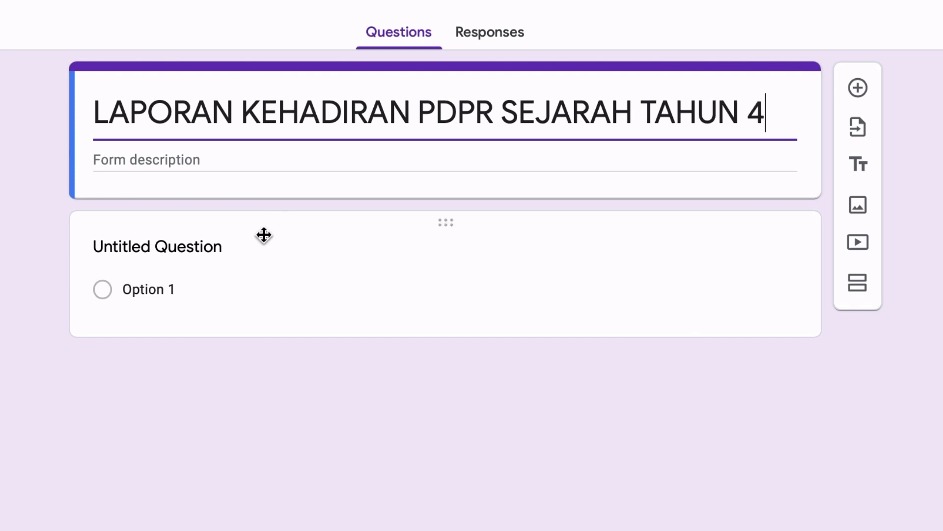
- Turn the untitled question into a required Date question titled "TARIKH"
click(294, 252)
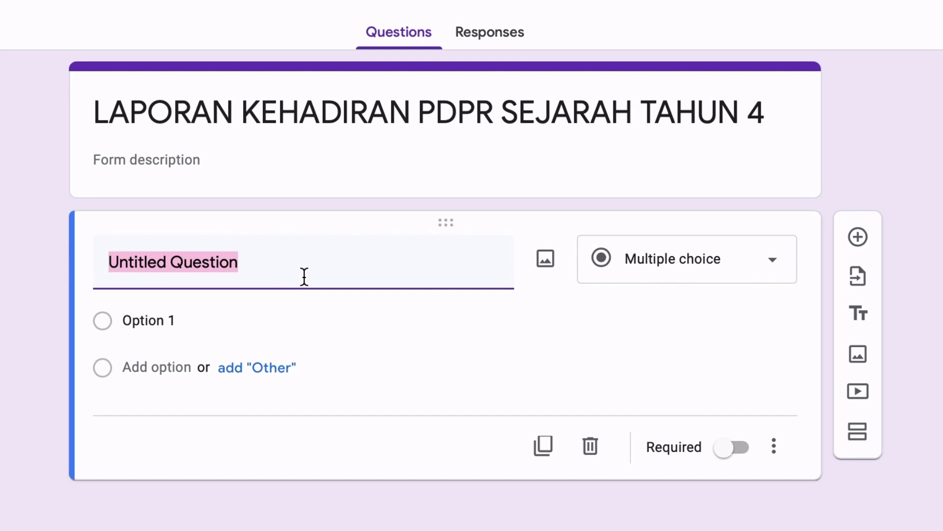
text(TAR)
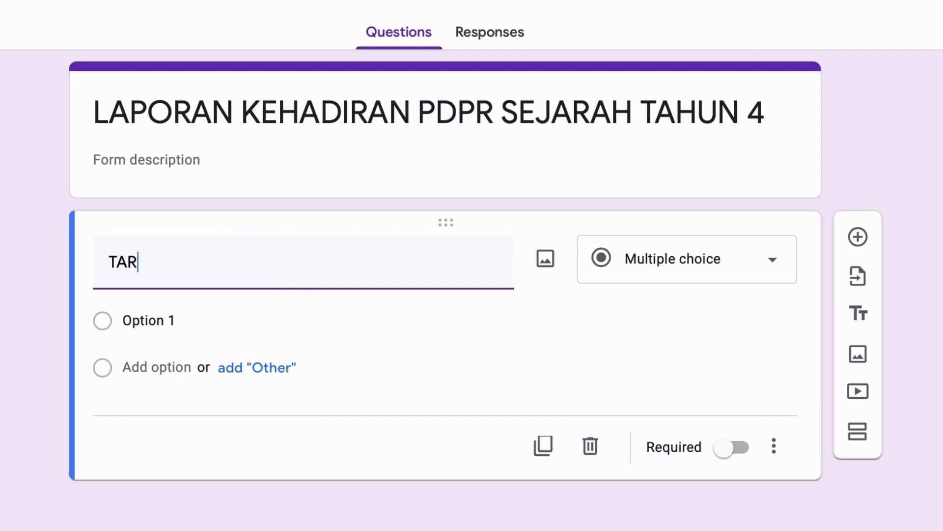
text(IKH)
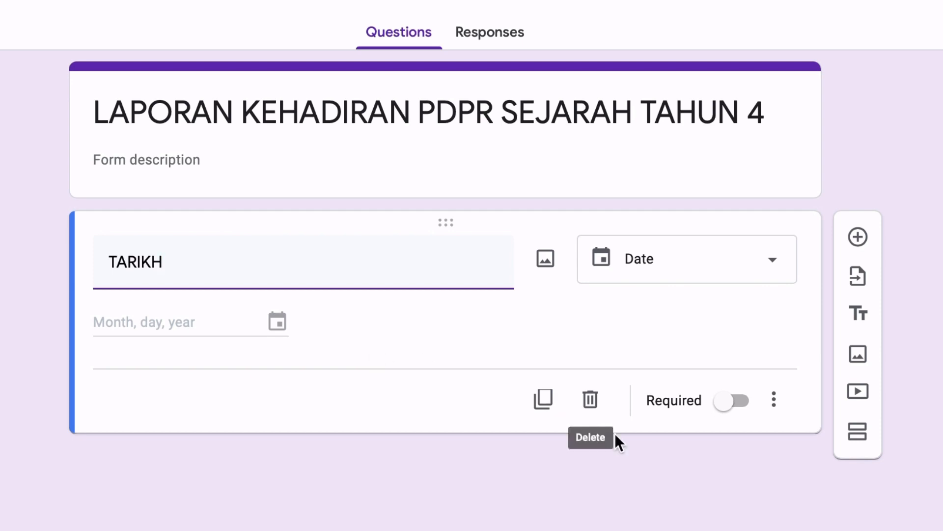
click(732, 406)
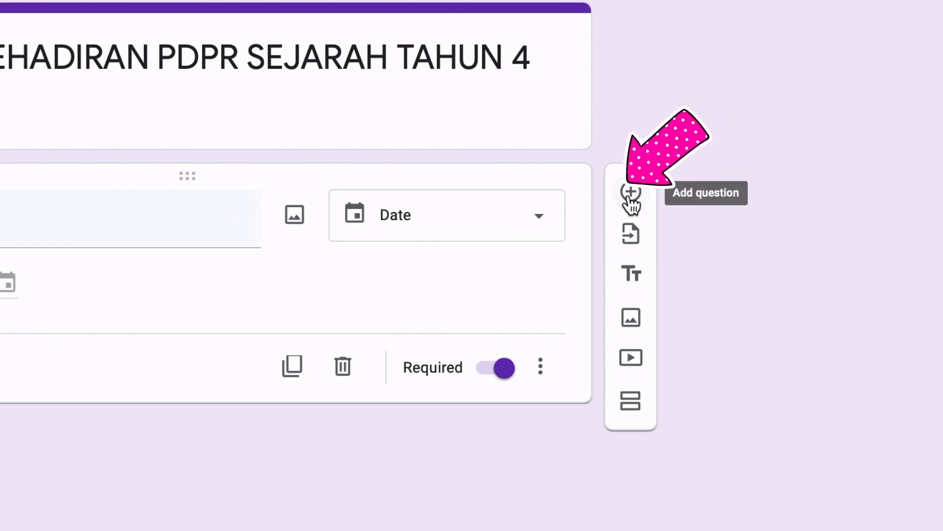
- Add a multiple-choice question titled "KELAS" with "4 AZALEA" as its first option
click(630, 198)
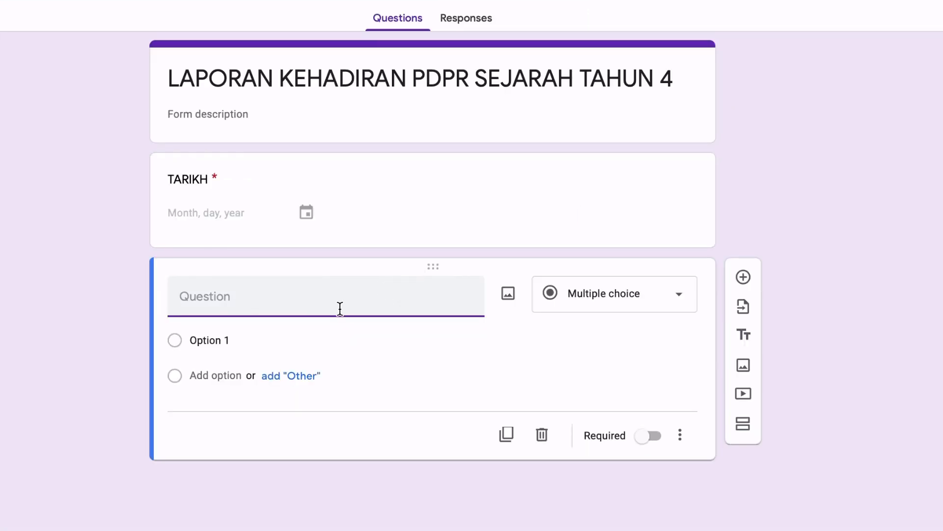
text(KELAS)
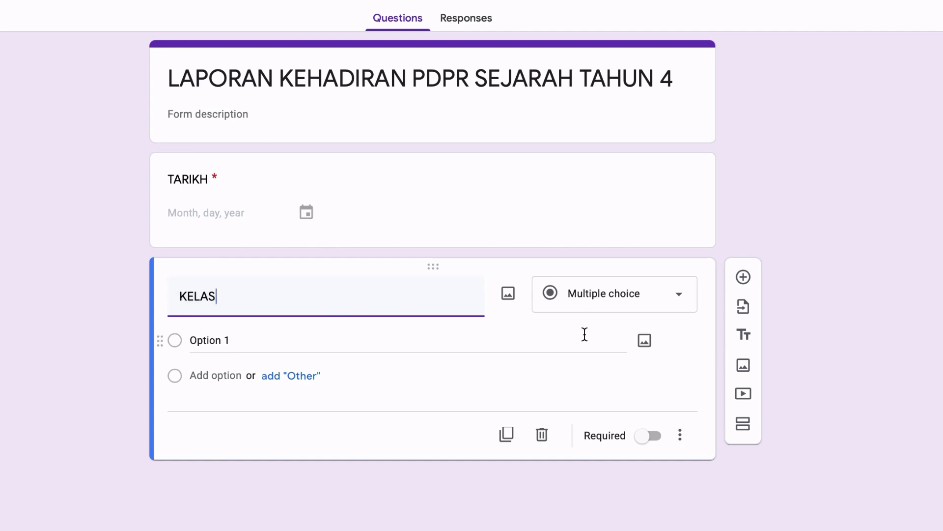
click(375, 343)
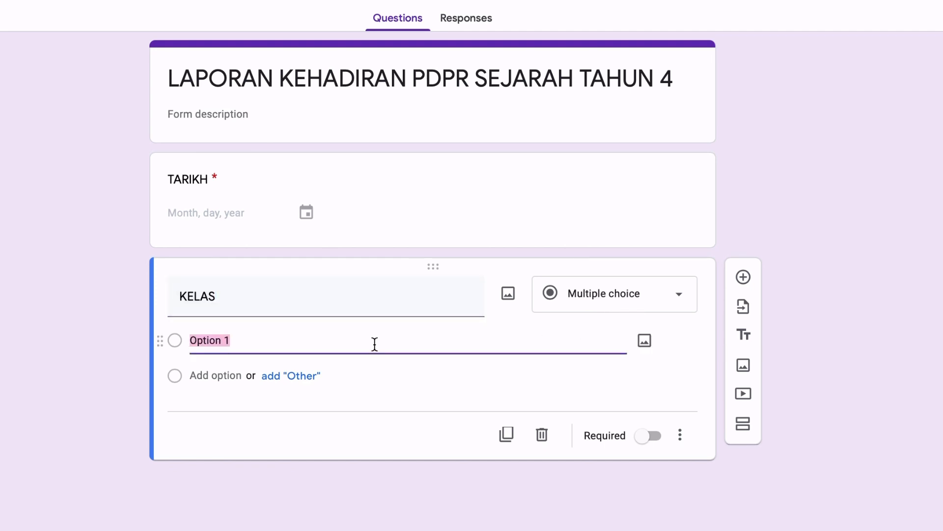
text(4)
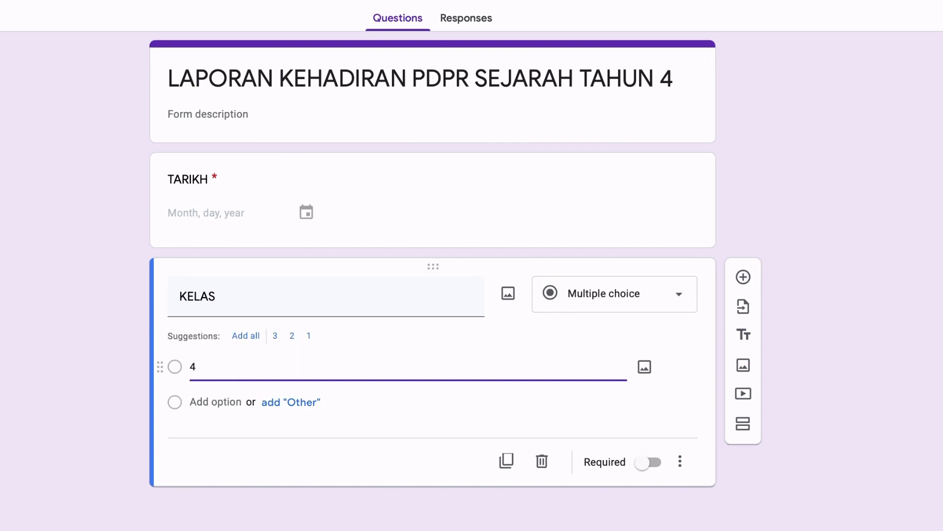
text( AZALEA)
- Add the options "4 ALAMANDA" and "4 AKASIA" to the KELAS question and make it required
click(215, 402)
text(4 )
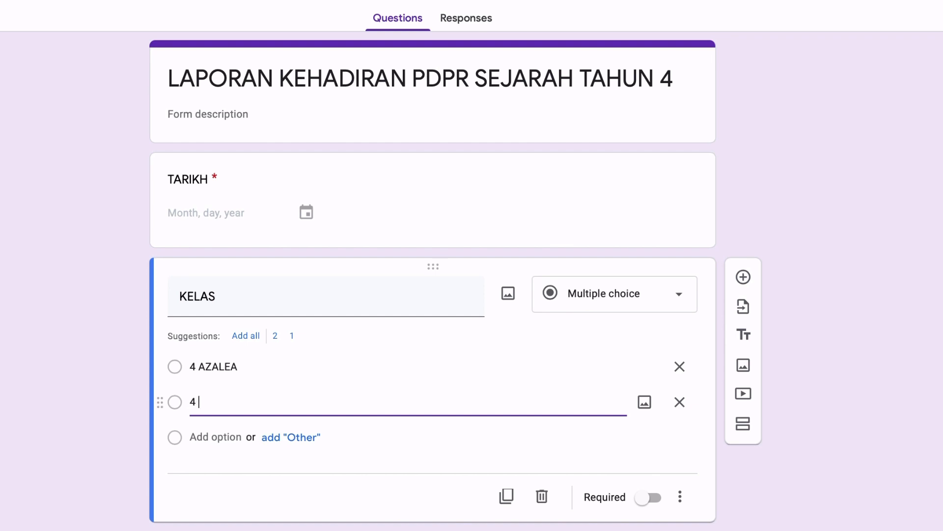
text(ALAMANDA)
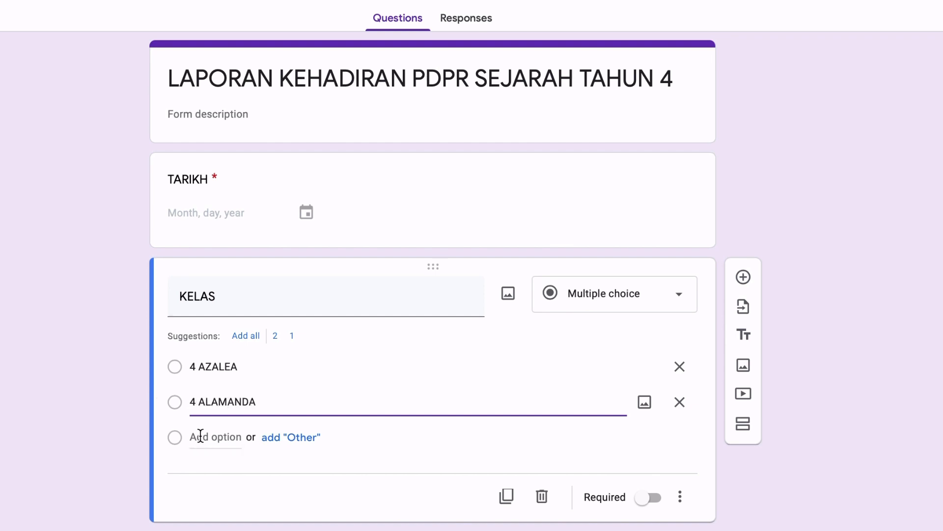
click(201, 437)
text(4 )
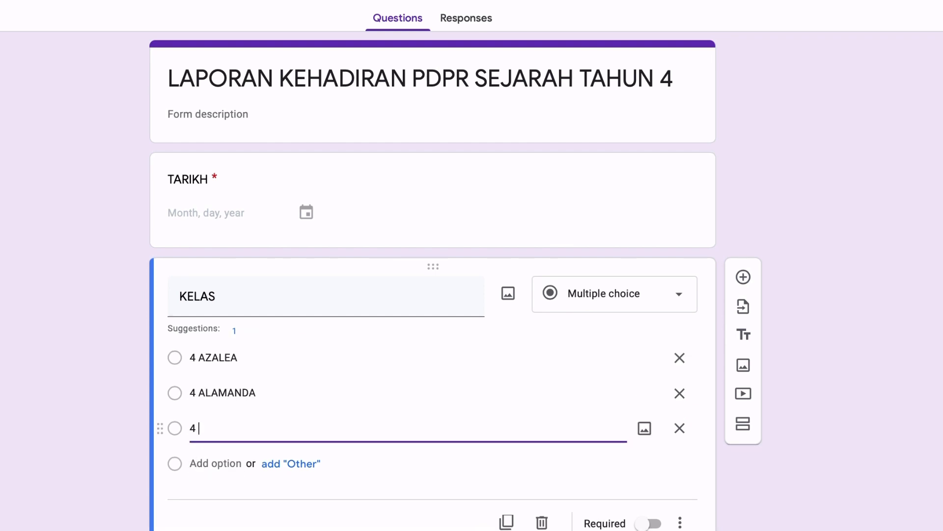
text(AKASIA)
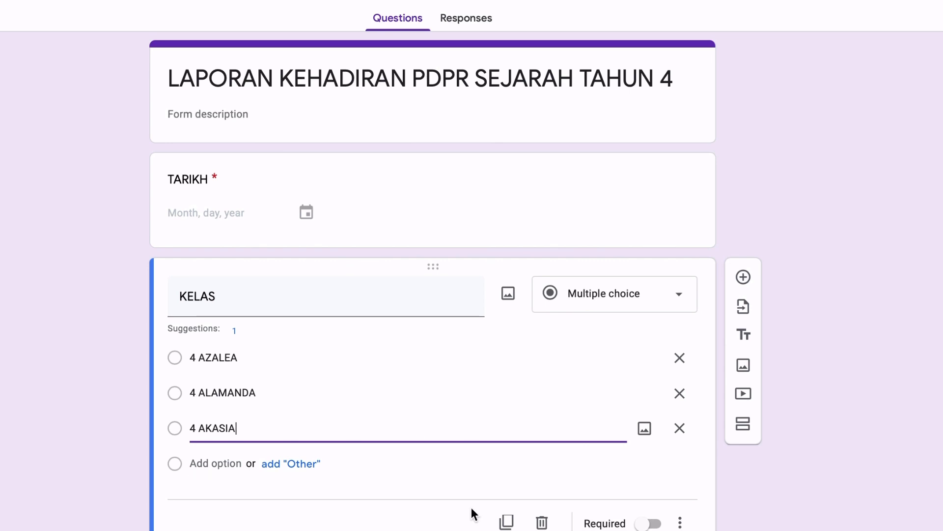
click(652, 523)
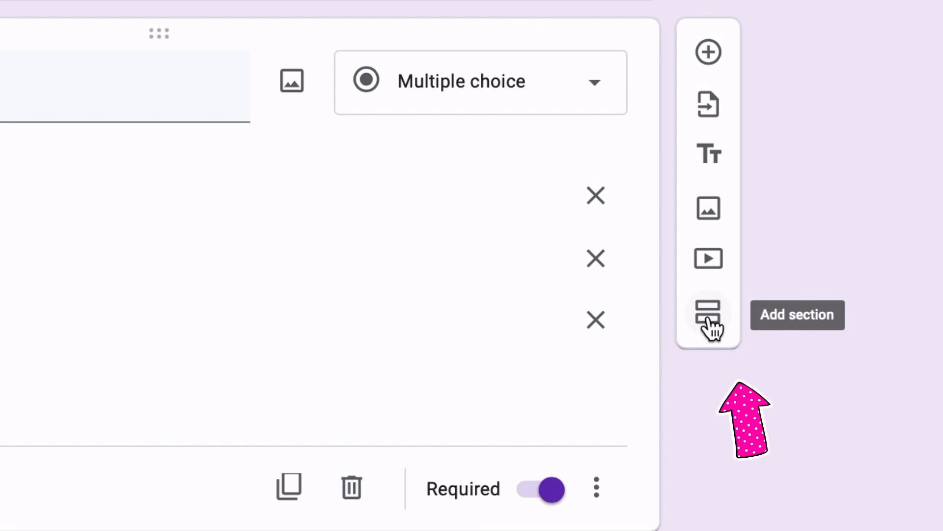
- Add a new section after the KELAS question and title it "SENARAI NAMA MURID 4 AZALEA"
click(708, 320)
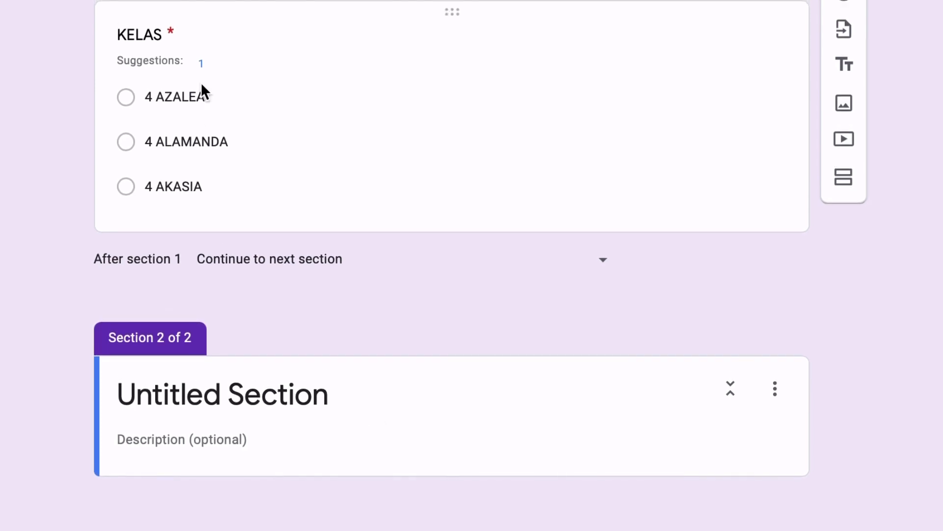
click(307, 396)
text(SENA)
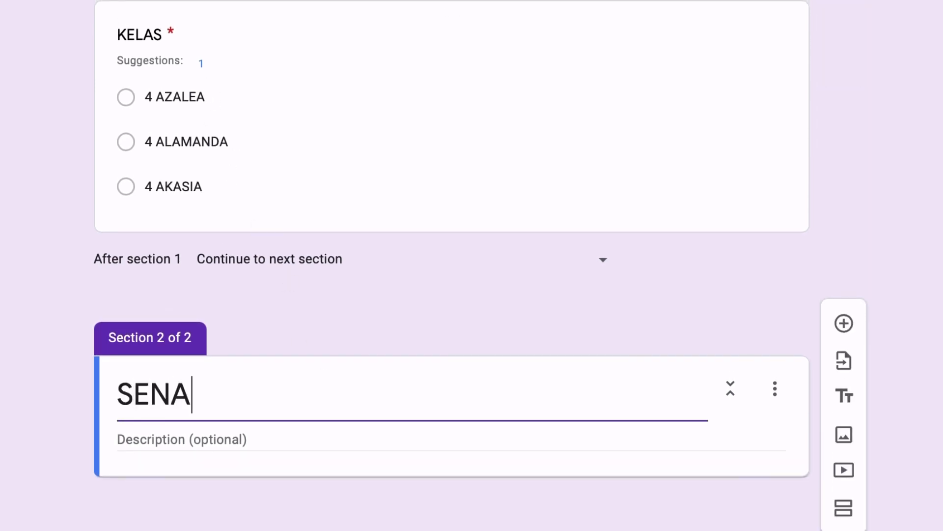
text(RAI NAMA MURID)
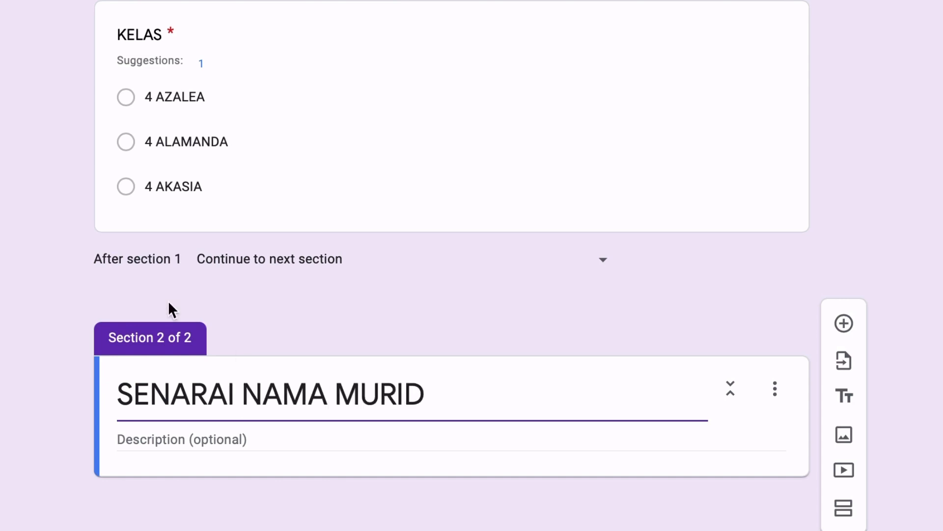
text( 4 AZALEA)
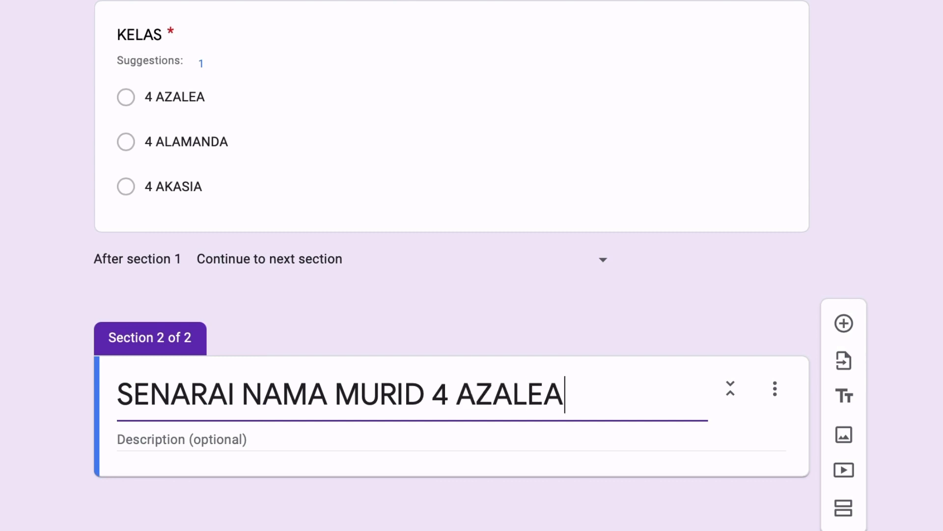
click(622, 321)
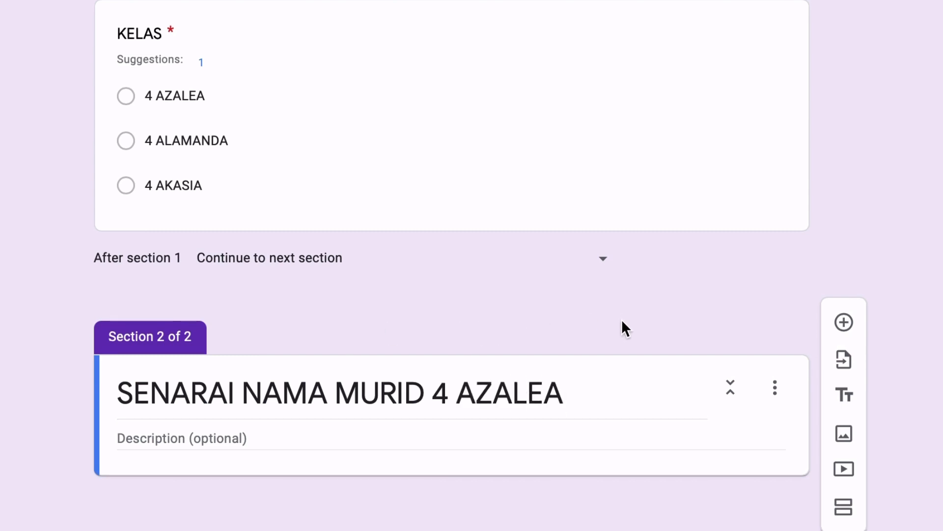
- Add a multiple-choice question titled "TANDAKAN NAMA KAMU" to the SENARAI NAMA MURID 4 AZALEA section
click(845, 324)
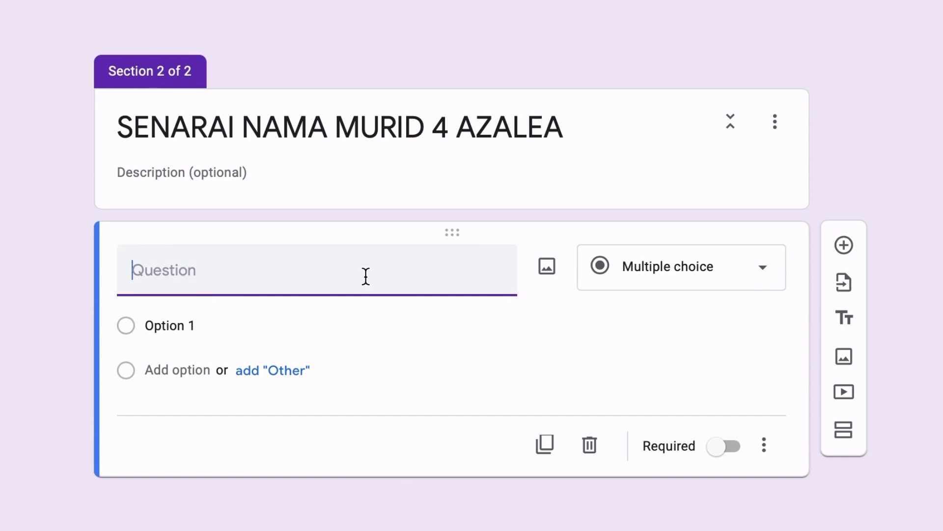
text(TANDAK)
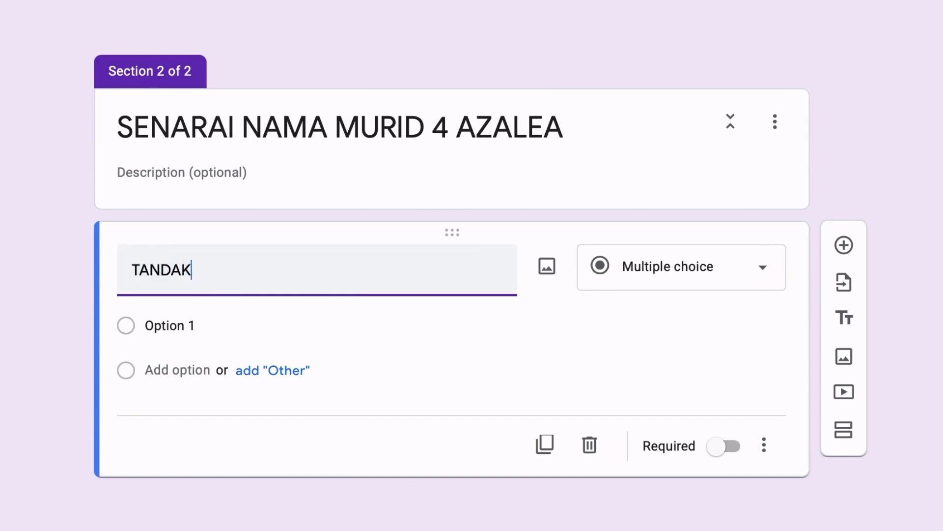
text(AN NAMA KAMU)
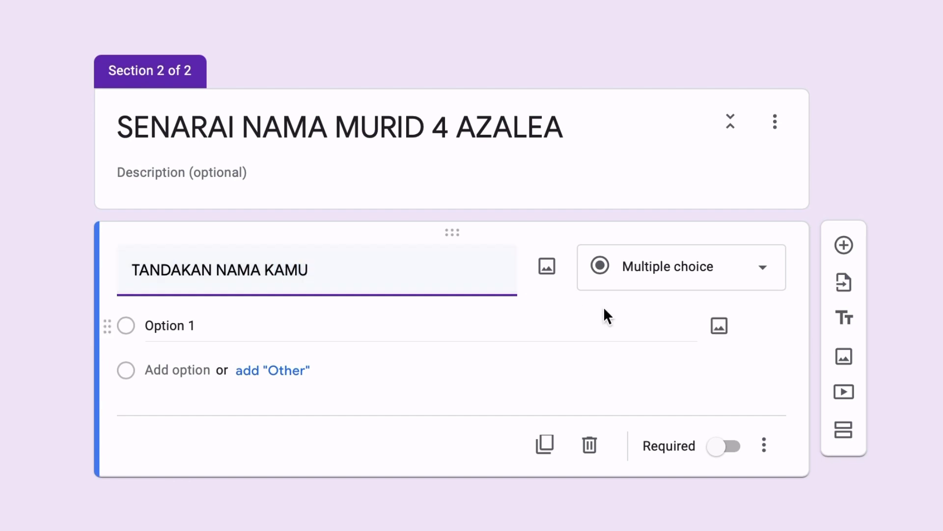
click(686, 285)
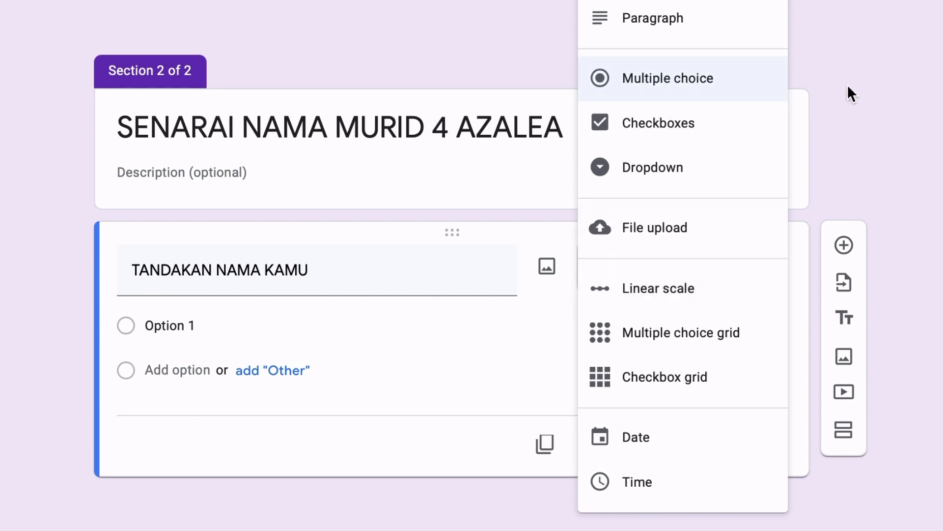
click(866, 93)
- Switch to the Excel workbook, copy all student names from the 4 AZALEA sheet, and return to the form
click(197, 325)
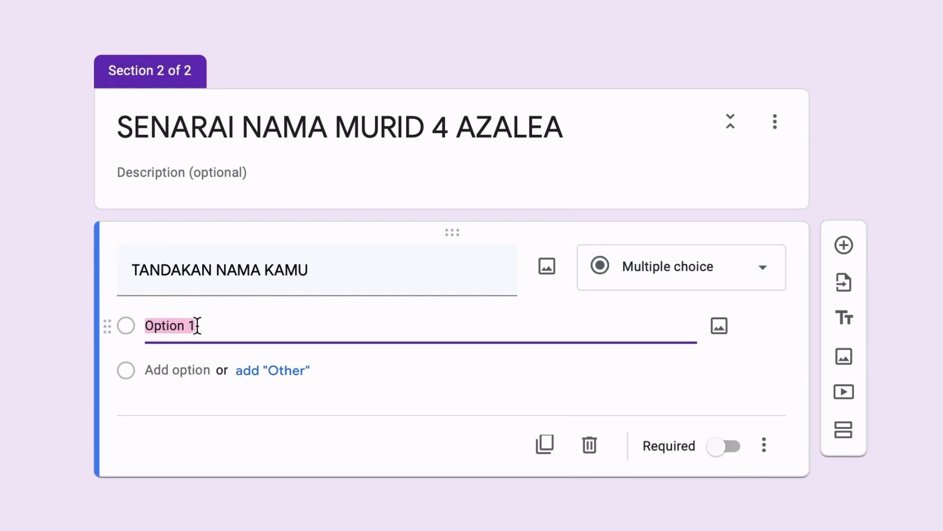
key(BackSpace)
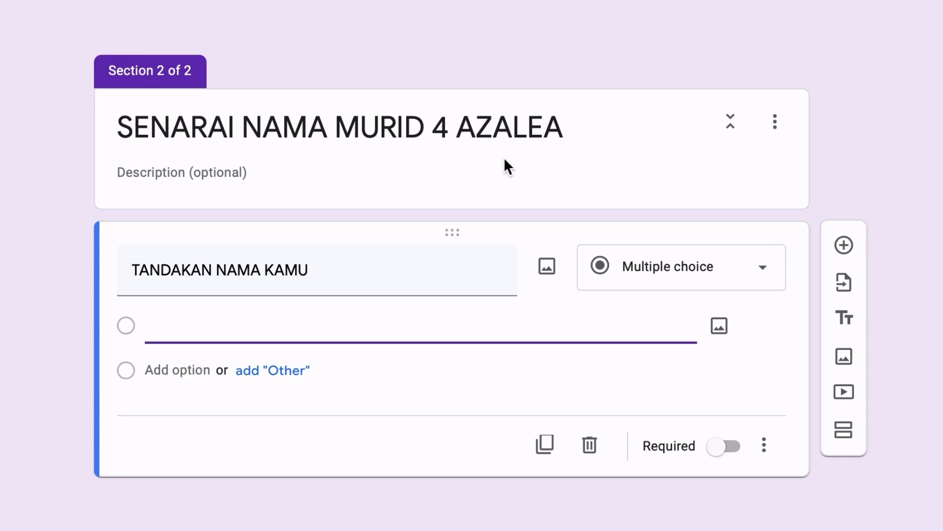
key(ctrl+Right)
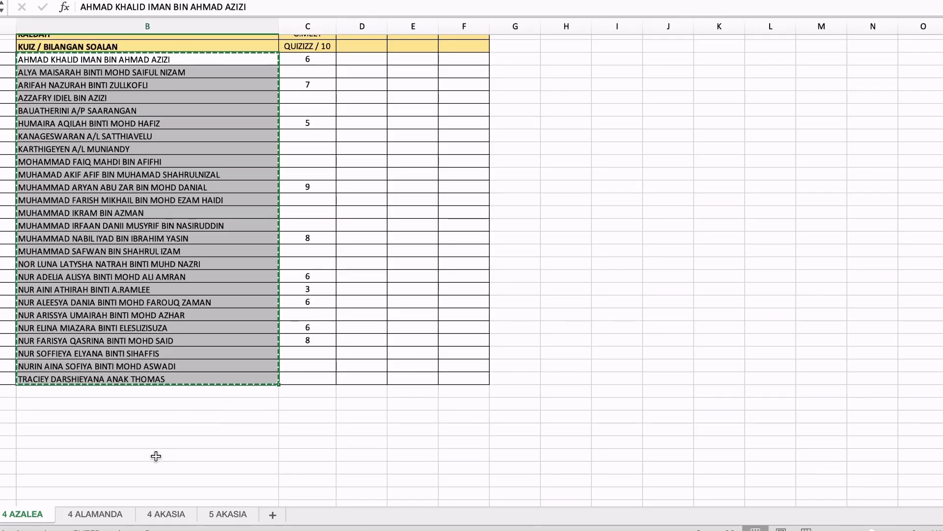
click(100, 455)
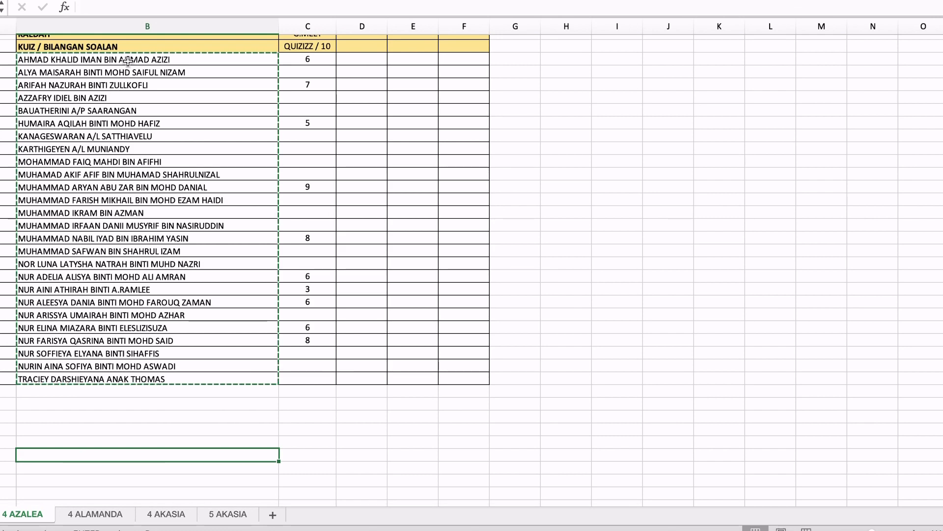
scroll(123, 73, up, 3)
drag(101, 107, 126, 430)
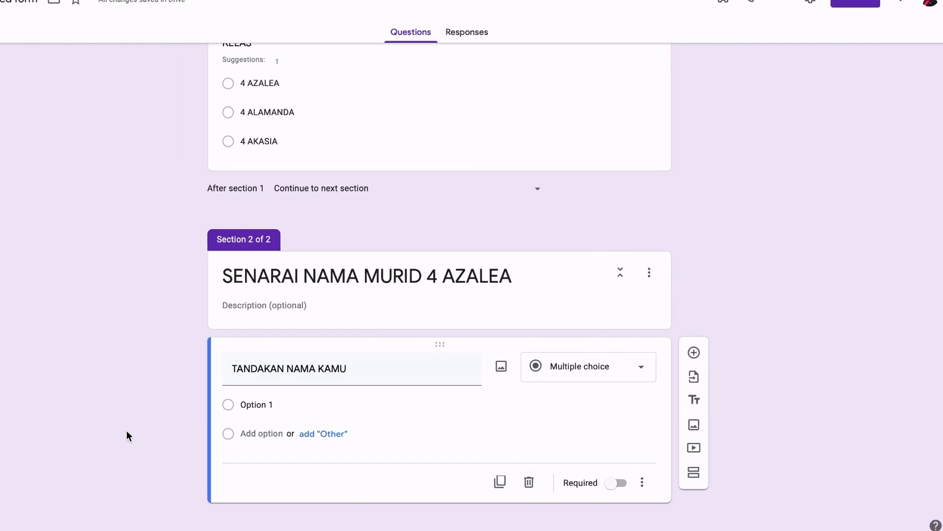
- Replace the placeholder option of the 4 AZALEA name question with the copied list of student names
click(275, 404)
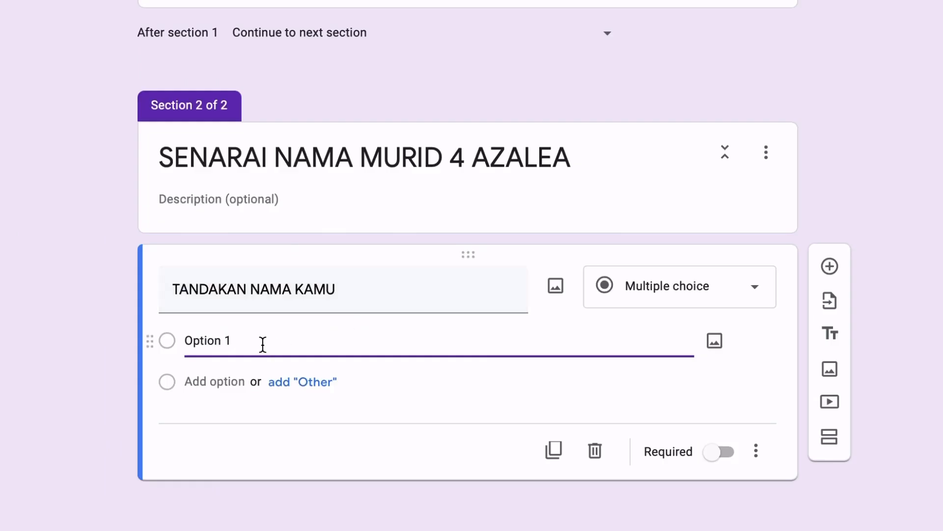
drag(263, 343, 175, 340)
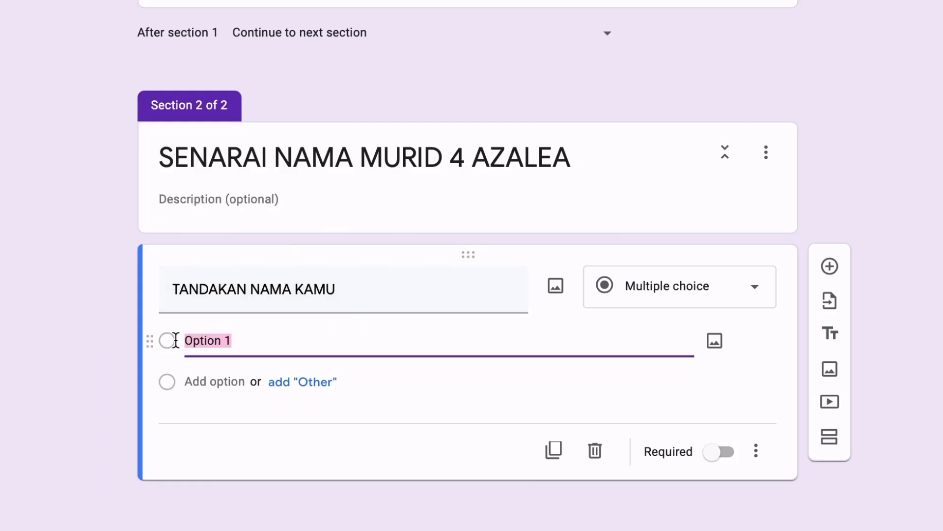
key(BackSpace)
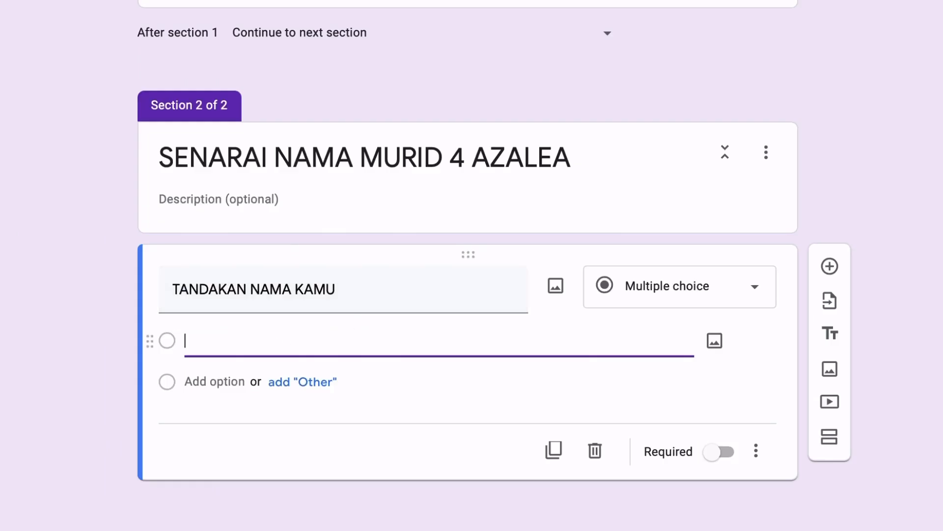
key(ctrl+v)
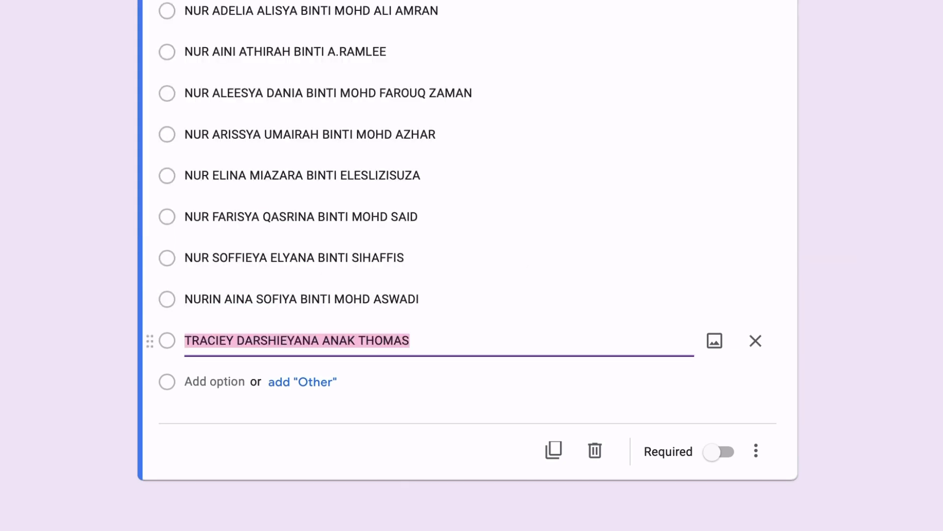
- Check the pasted 4 AZALEA name options and make the TANDAKAN NAMA KAMU question required
scroll(415, 226, up, 20)
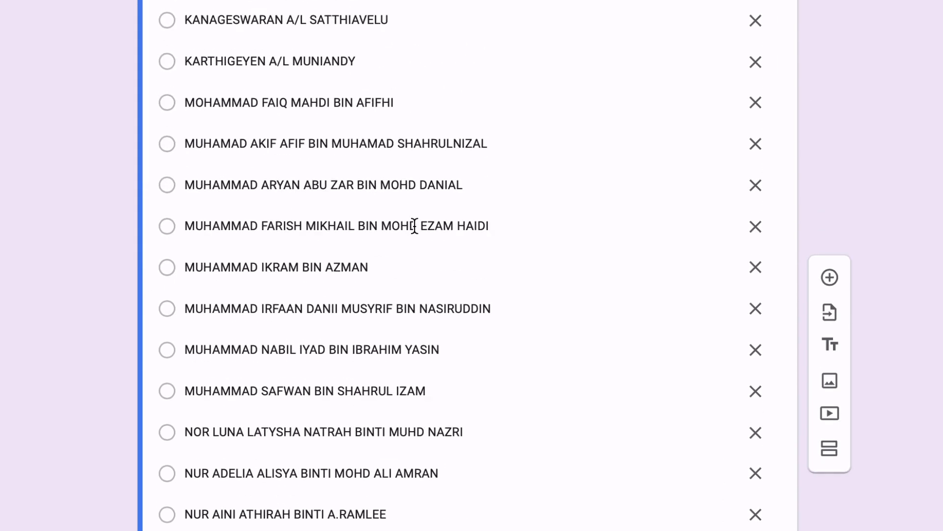
scroll(415, 226, down, 9)
scroll(415, 226, up, 2)
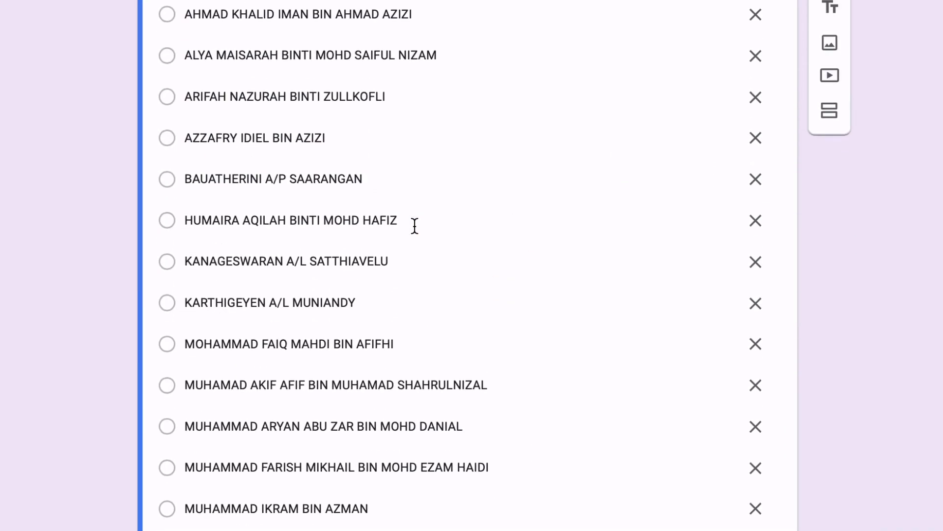
scroll(415, 226, down, 7)
scroll(414, 223, down, 8)
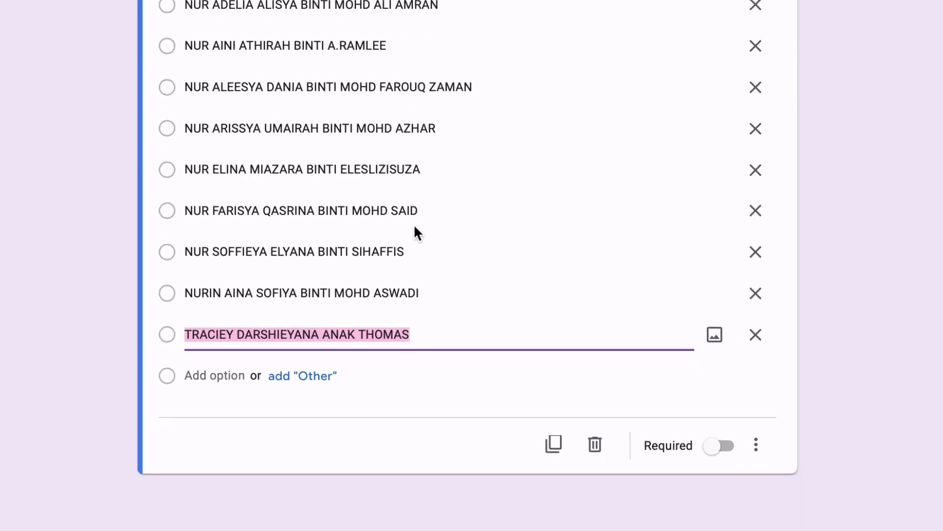
click(718, 452)
- Add a new section after the 4 AZALEA name question
scroll(857, 337, up, 15)
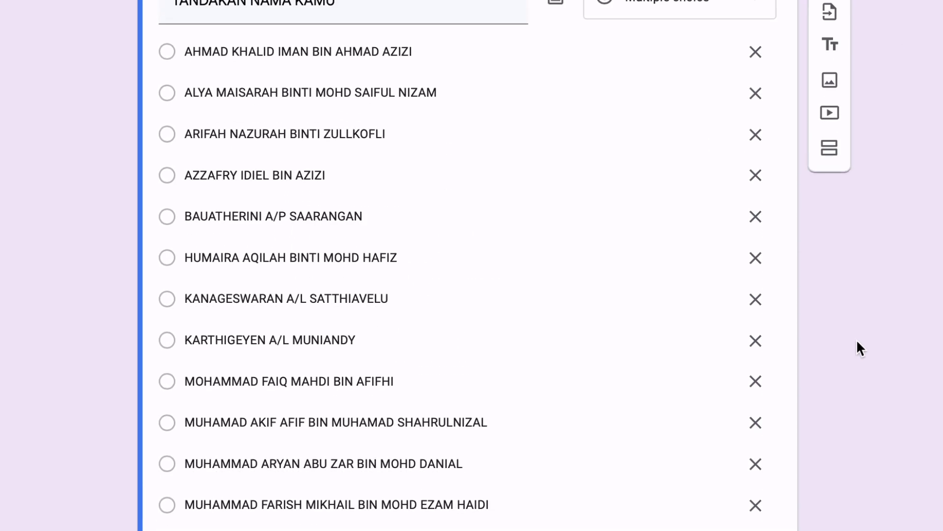
scroll(857, 341, up, 3)
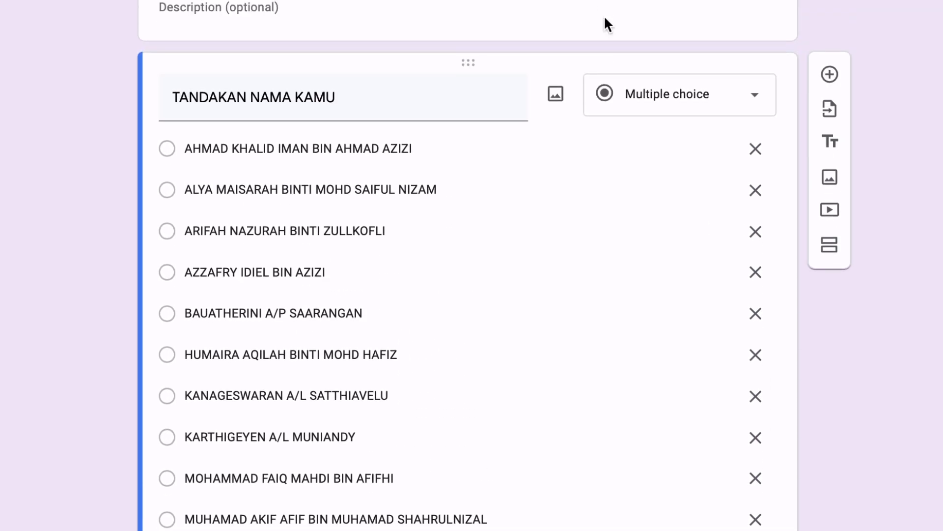
scroll(584, 4, up, 5)
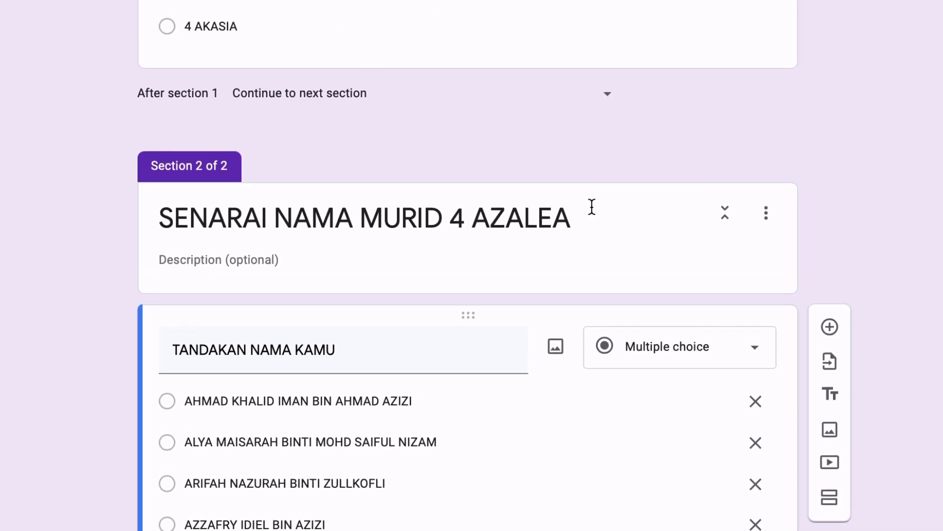
scroll(592, 206, down, 10)
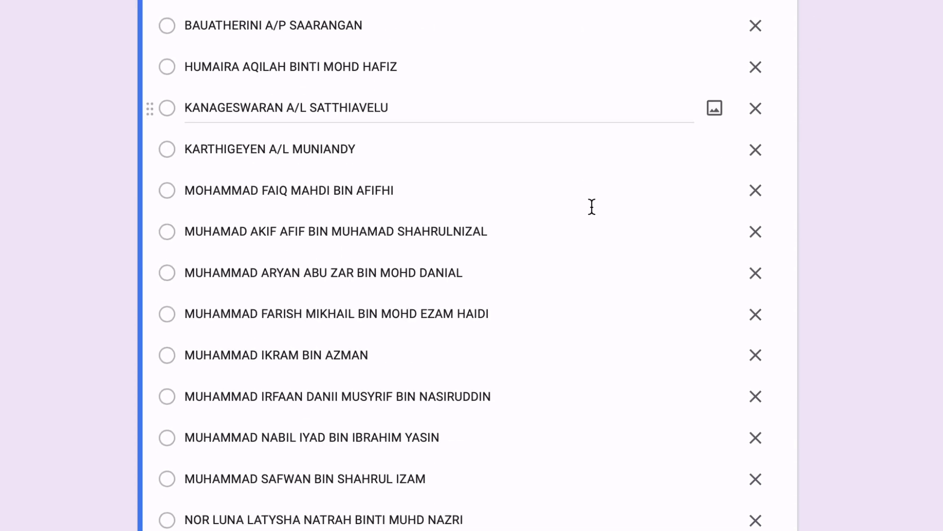
scroll(592, 206, down, 11)
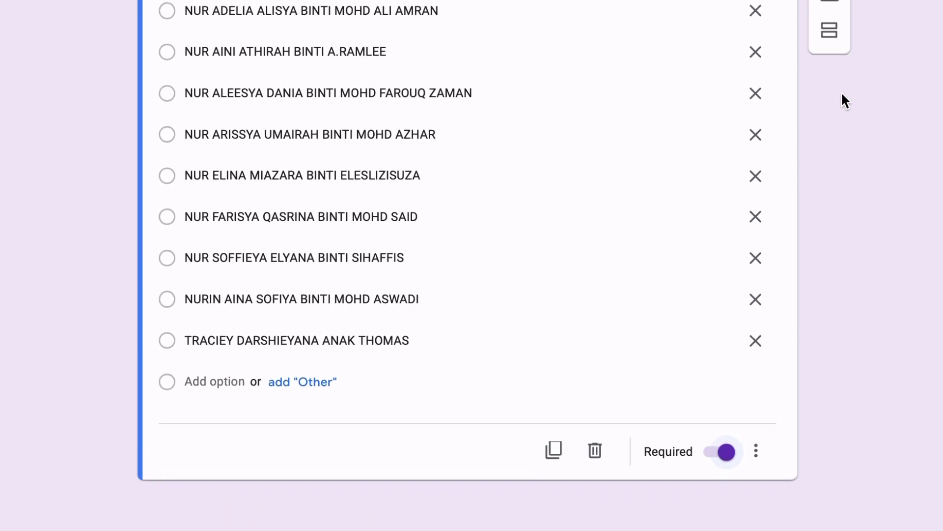
click(833, 42)
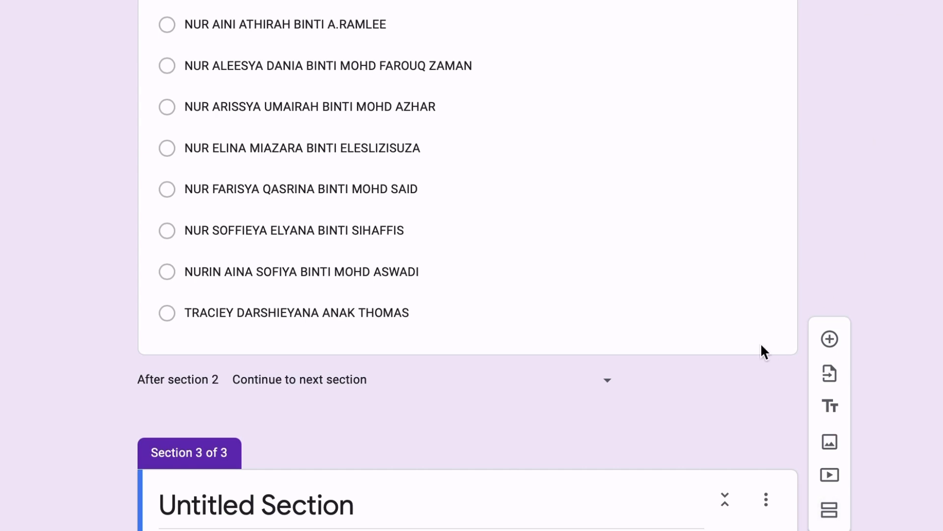
scroll(760, 343, down, 2)
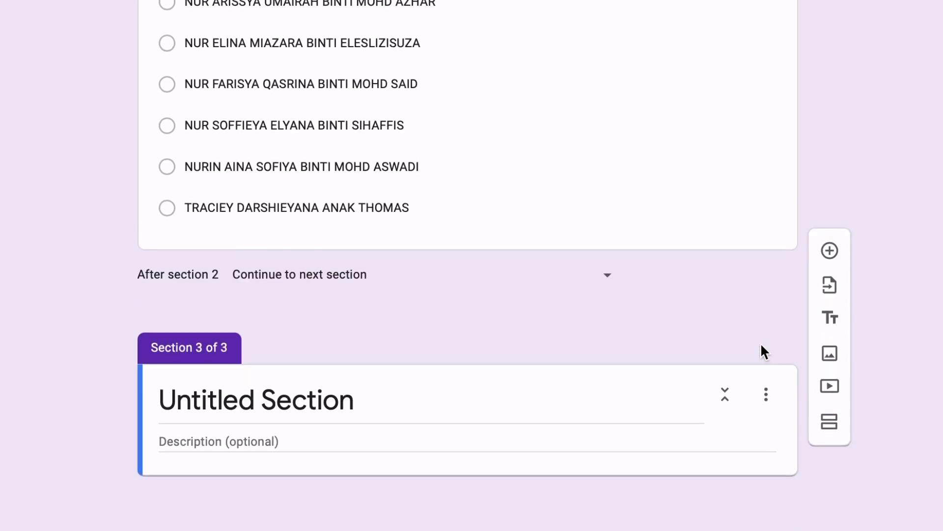
- Title the third section "SENARAI NAMA MURID 4 ALAMANDA"
click(362, 401)
text(S)
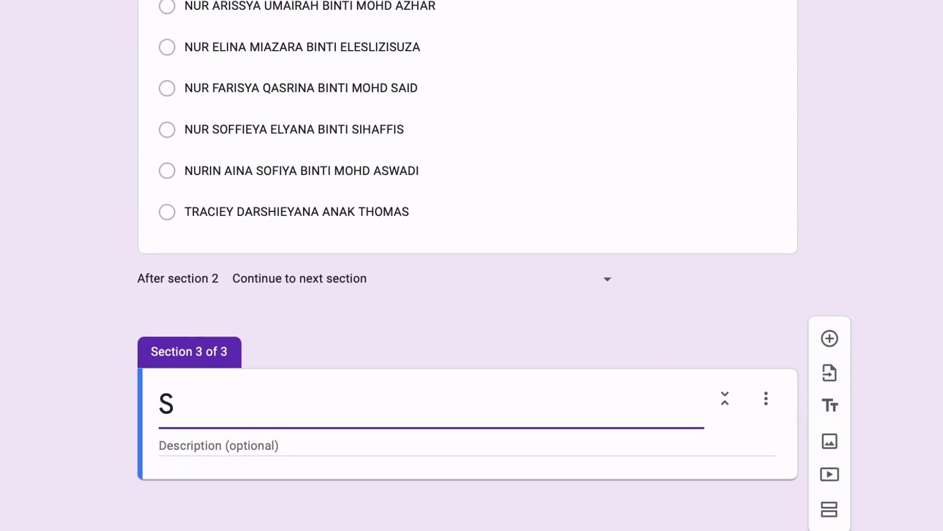
text(ENARAI NAMA )
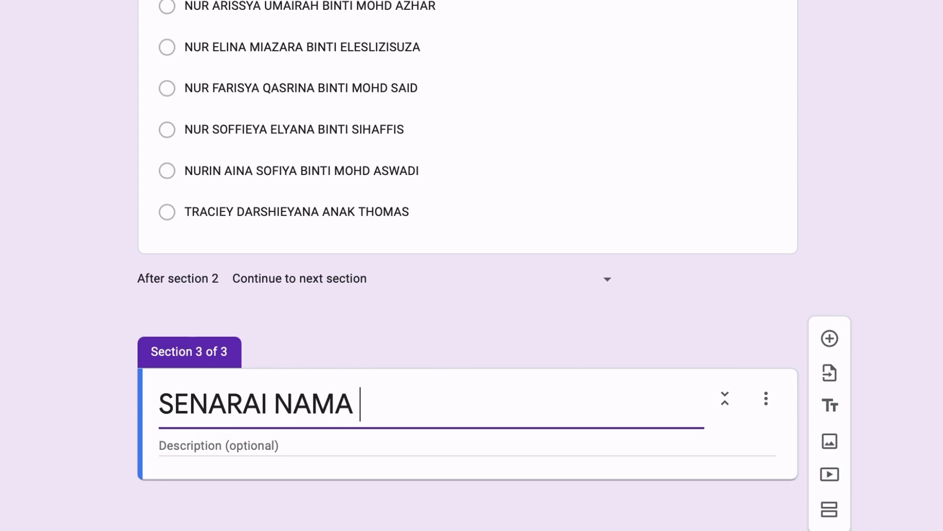
text(MURID)
key(BackSpace)
text(ID )
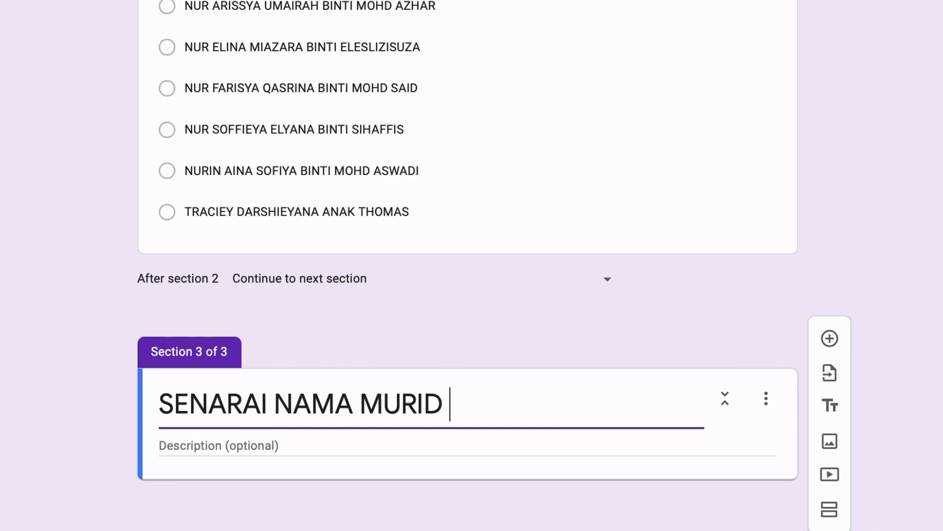
text(4 ALAMANDA)
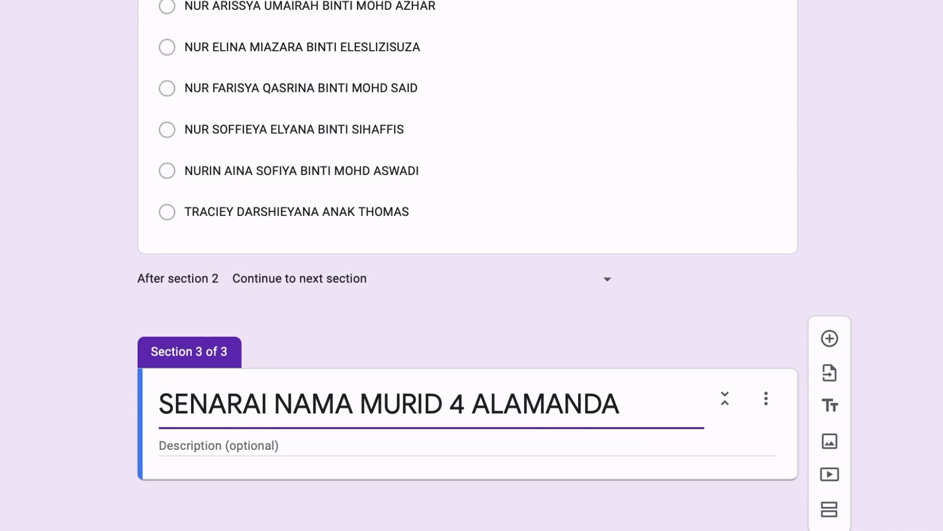
click(786, 350)
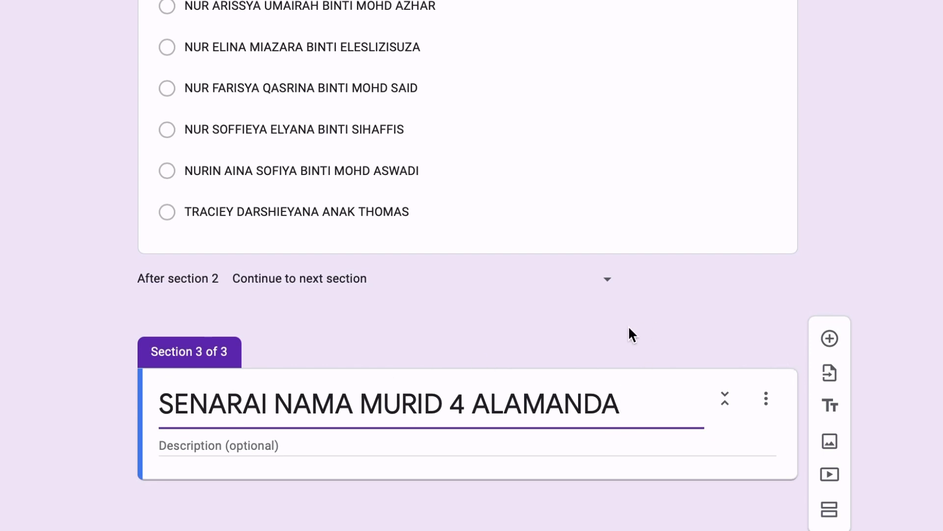
- Add a multiple-choice question titled "TANDAKAN NAMA KAMU" to the SENARAI NAMA MURID 4 ALAMANDA section
click(831, 339)
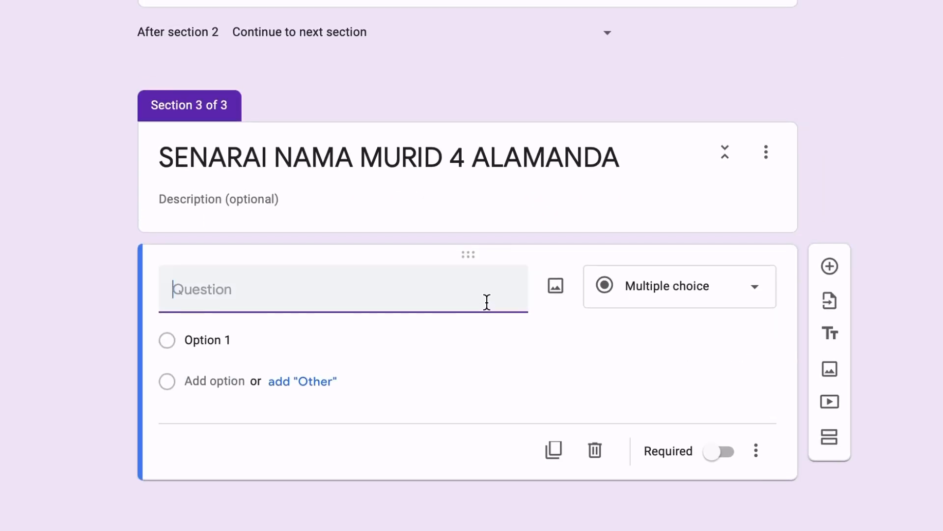
text(TANDAKAN)
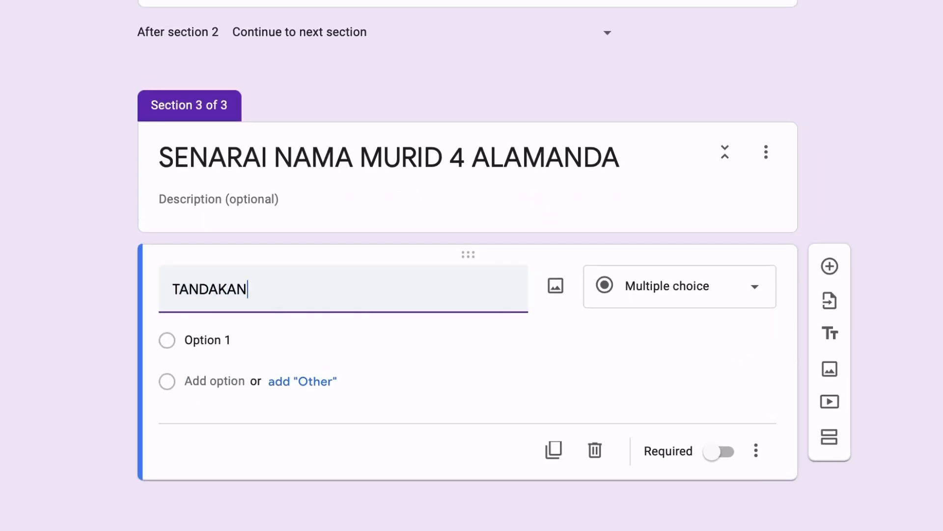
text( NAMA KAMU)
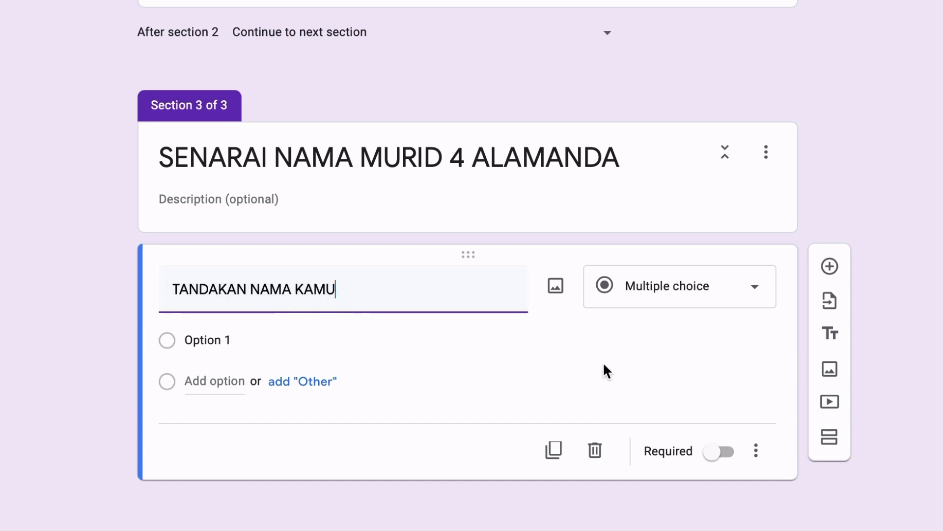
- Switch to the Excel workbook, copy all student names from the 4 ALAMANDA sheet, and return to the form
key(ctrl+Right)
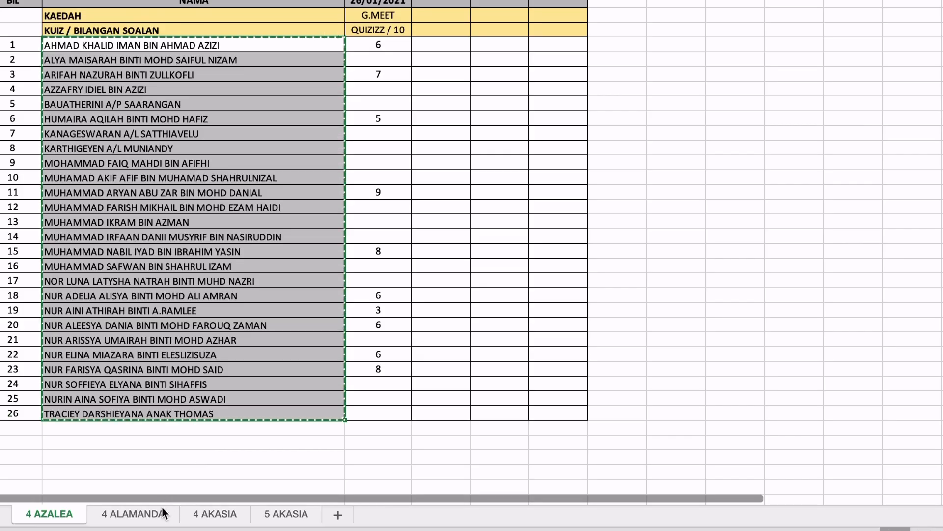
click(160, 508)
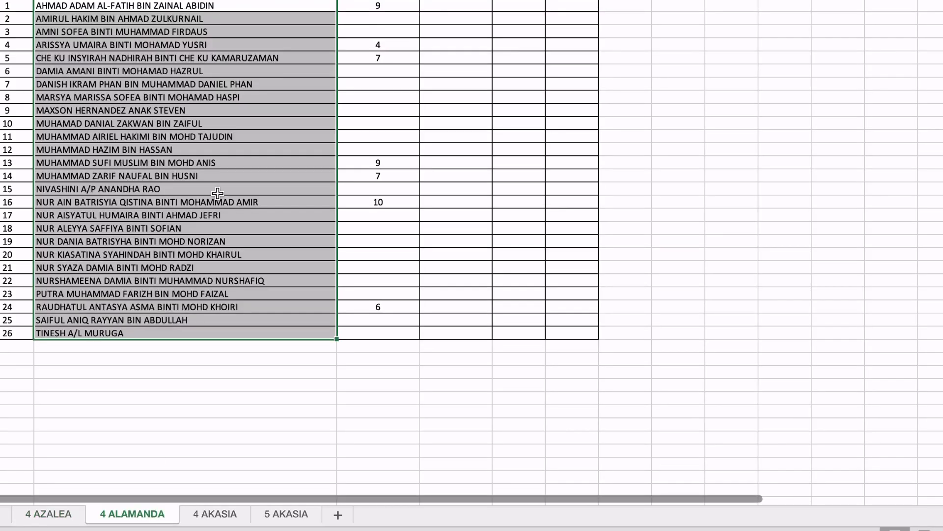
key(super+c)
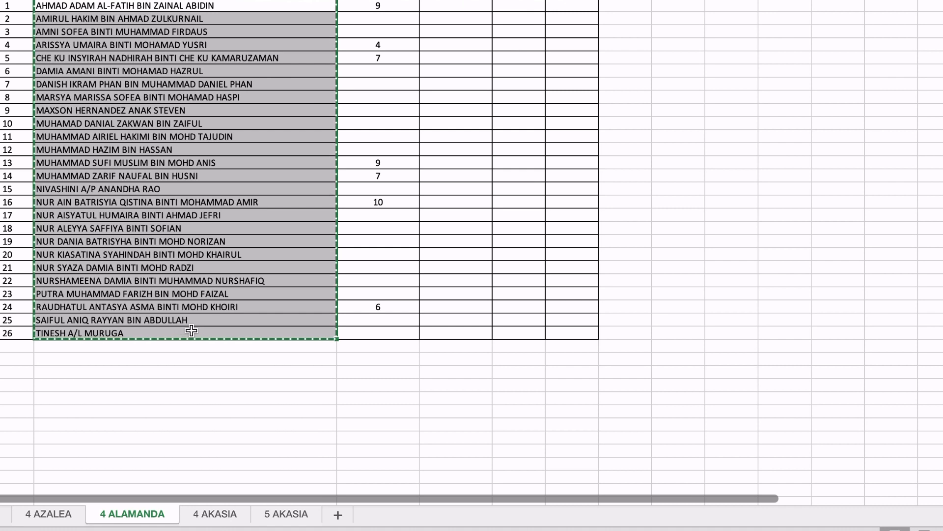
key(super+Tab)
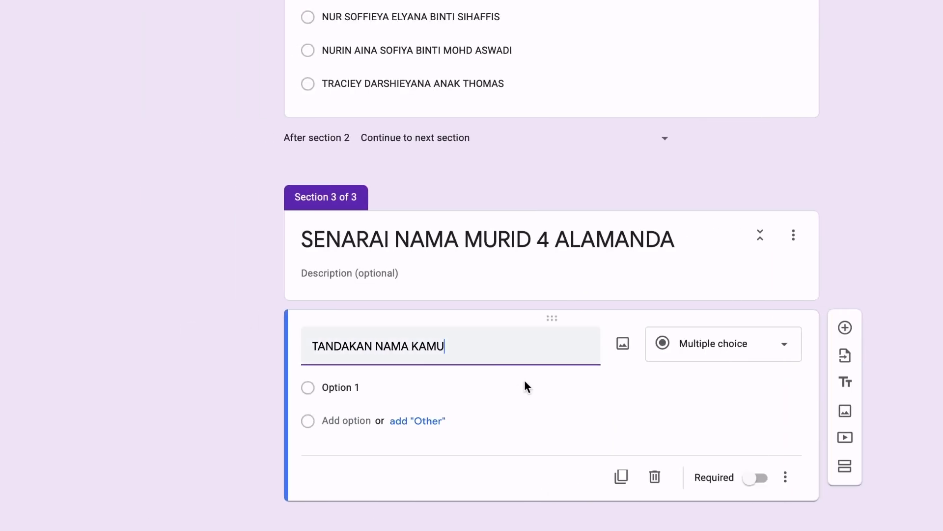
- Replace the default option of the 4 ALAMANDA name question with the copied student names and make the question required
click(427, 394)
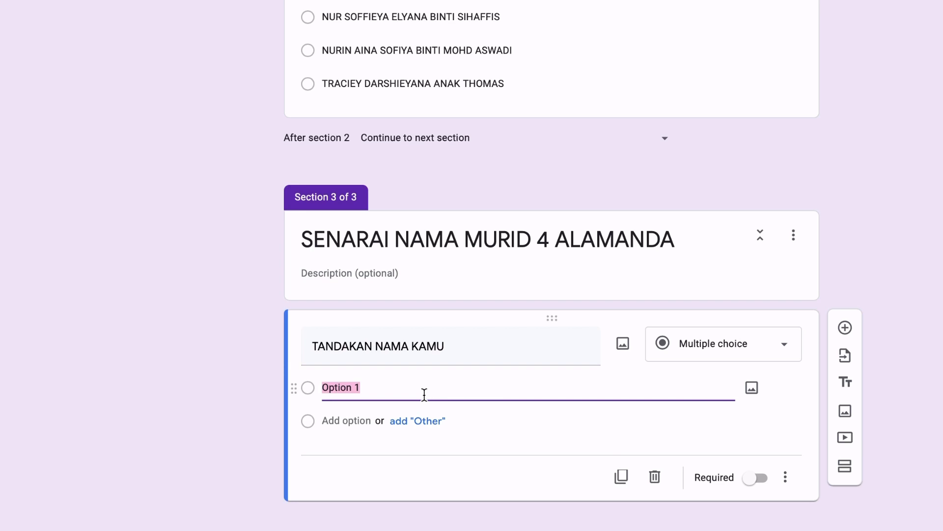
key(BackSpace)
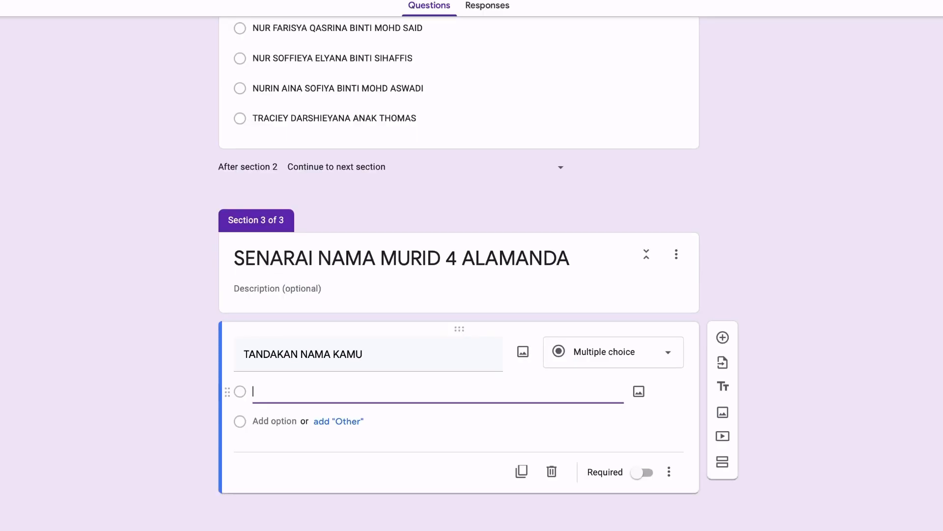
key(ctrl+v)
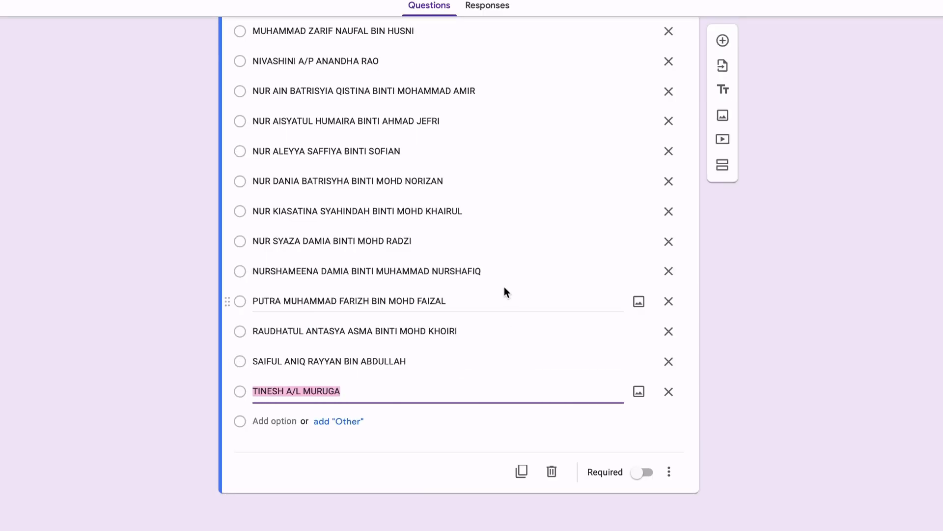
scroll(504, 290, up, 5)
scroll(505, 288, up, 6)
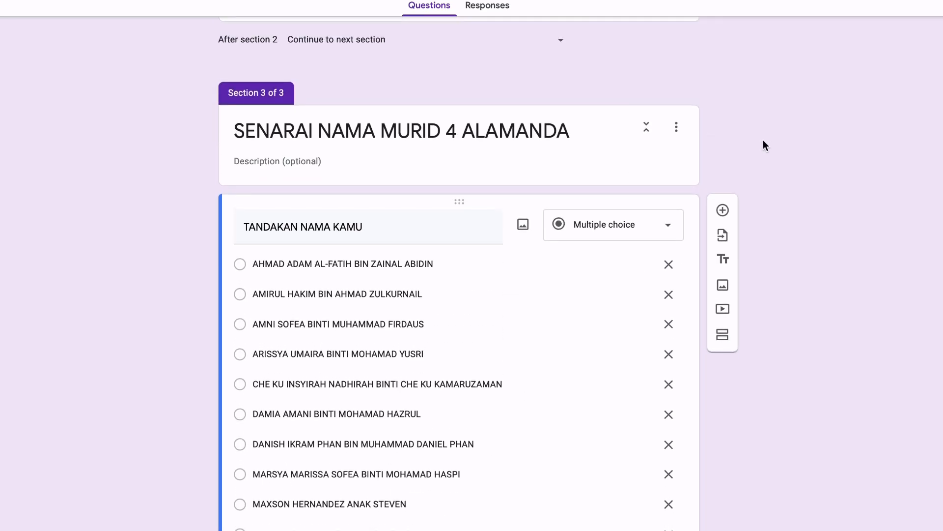
scroll(762, 139, up, 20)
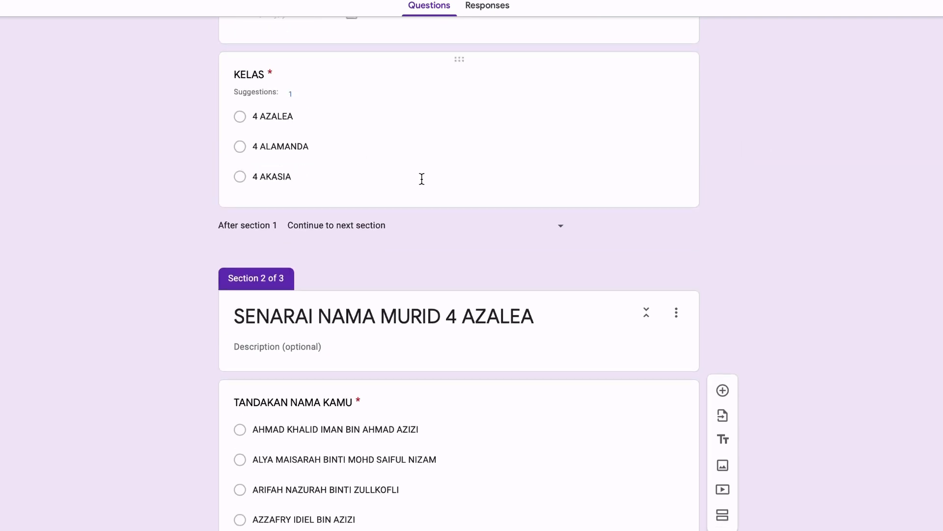
scroll(659, 227, down, 20)
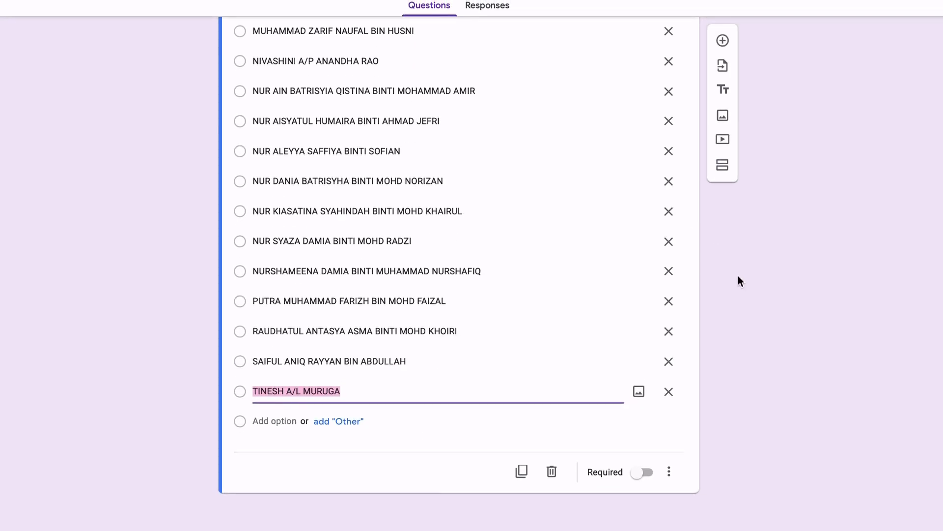
click(644, 473)
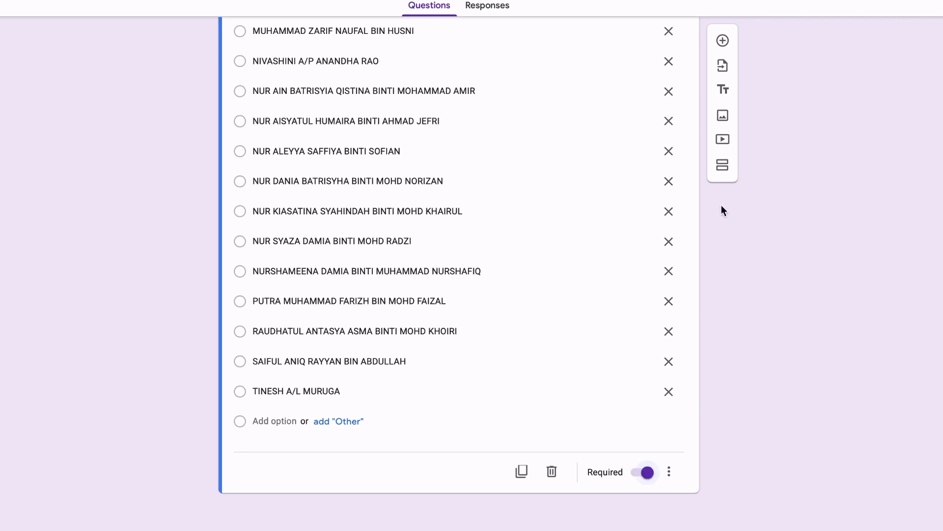
- Add a fourth section after the 4 ALAMANDA name question and title it "SENARAI NAMA MURID 4 AKASIA"
click(722, 172)
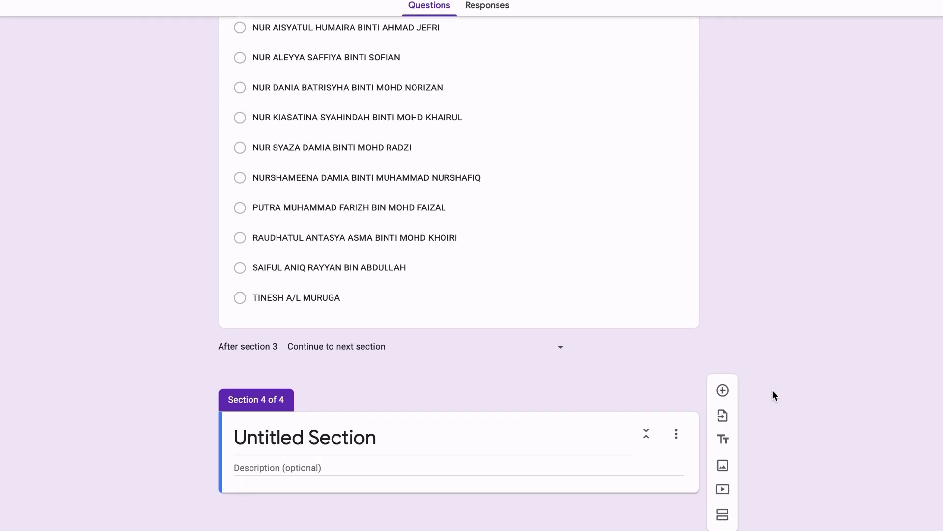
click(441, 435)
text(S)
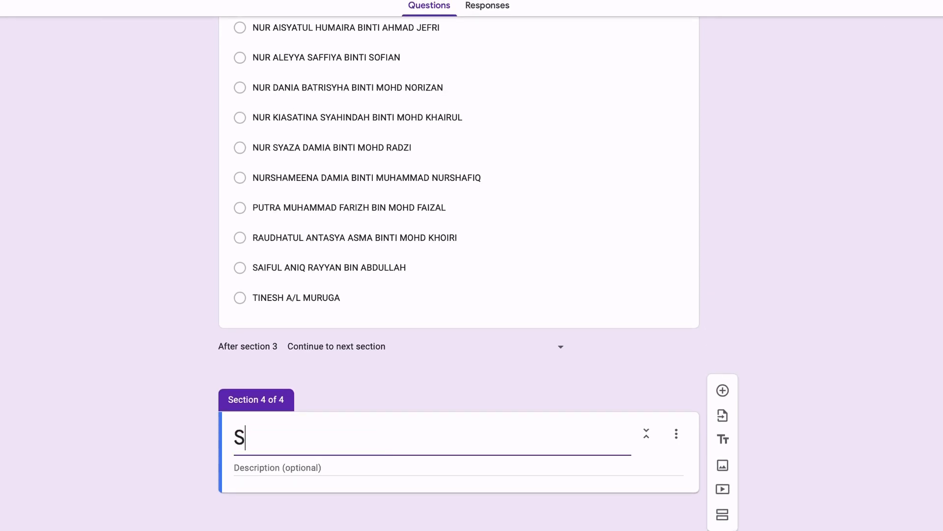
text(ENARAI NAMA )
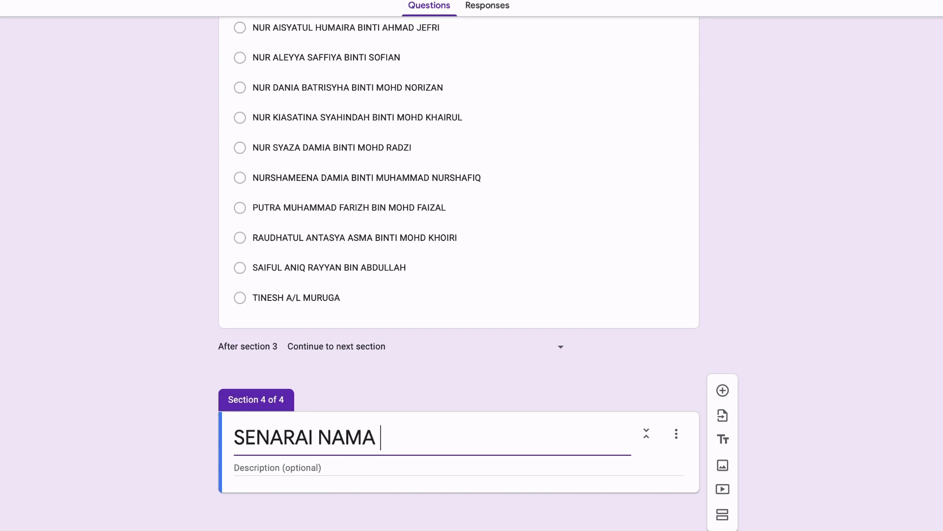
text(MURID )
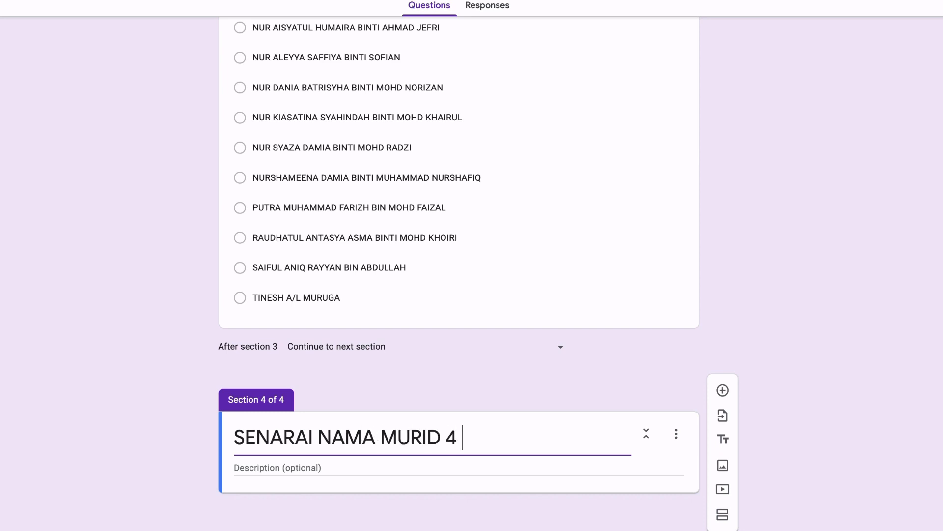
text(4 AKASIA)
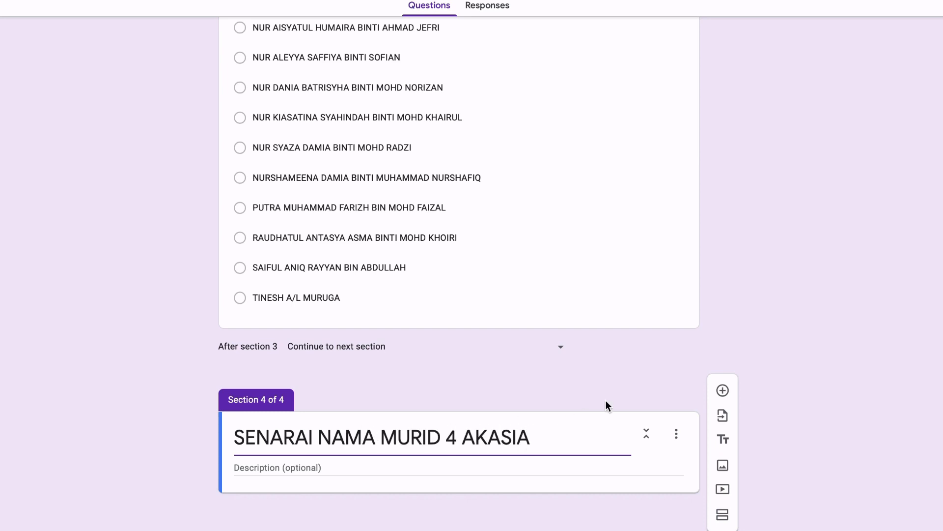
- Add a multiple-choice question titled "TANDAKAN NAMA KAMU" to the SENARAI NAMA MURID 4 AKASIA section
click(723, 391)
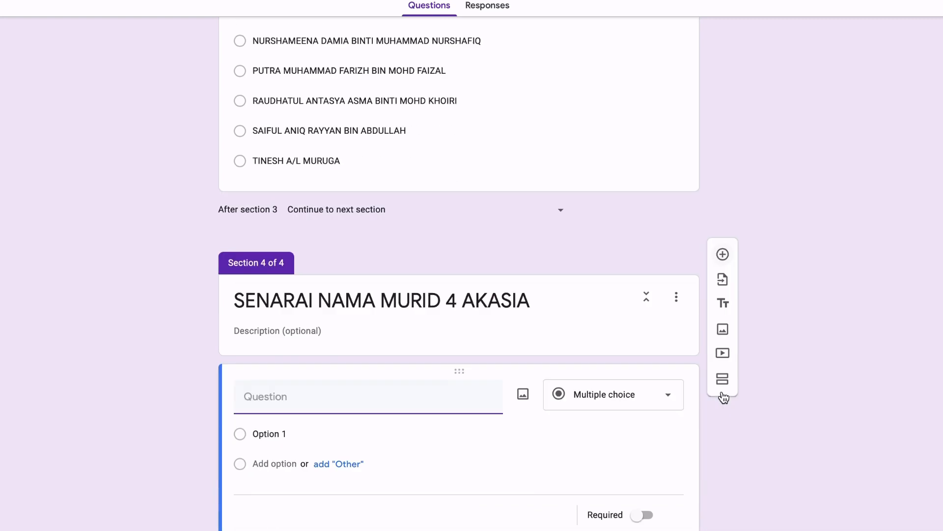
text(TANDAKAN NAMA KAMU)
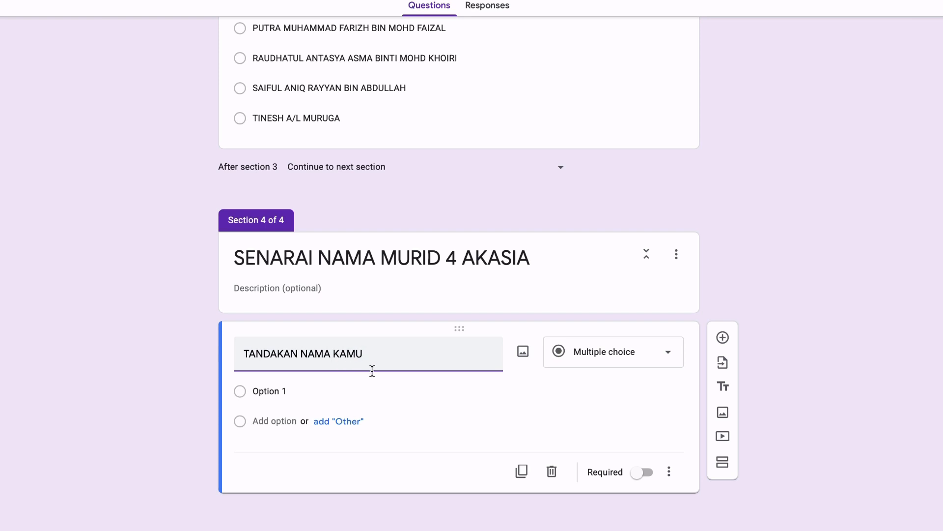
- Copy all student names from the 4 AKASIA sheet in the Excel workbook and paste them over the form question's default option
key(ctrl+Right)
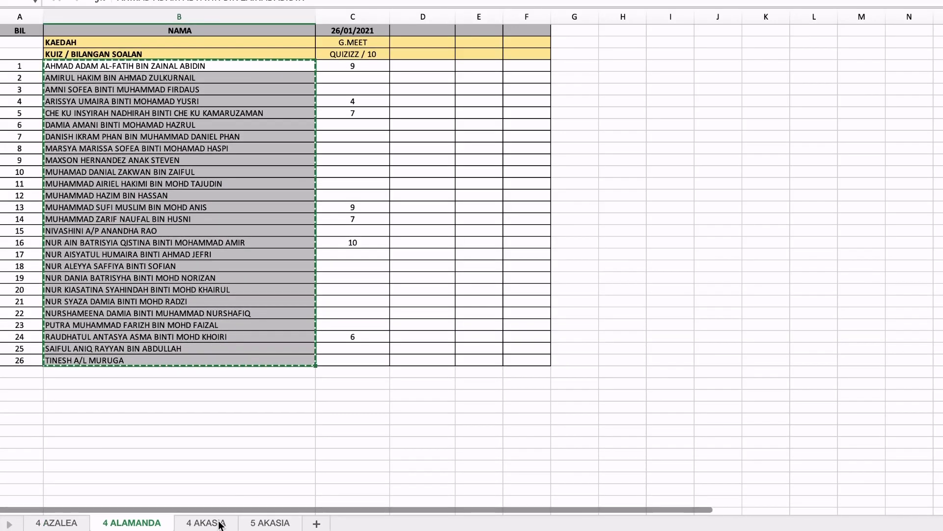
click(206, 522)
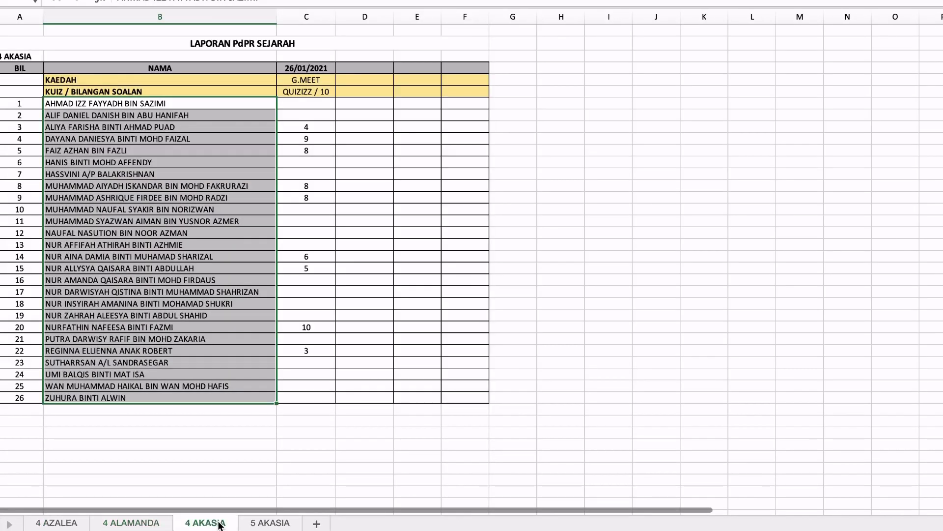
key(super+c)
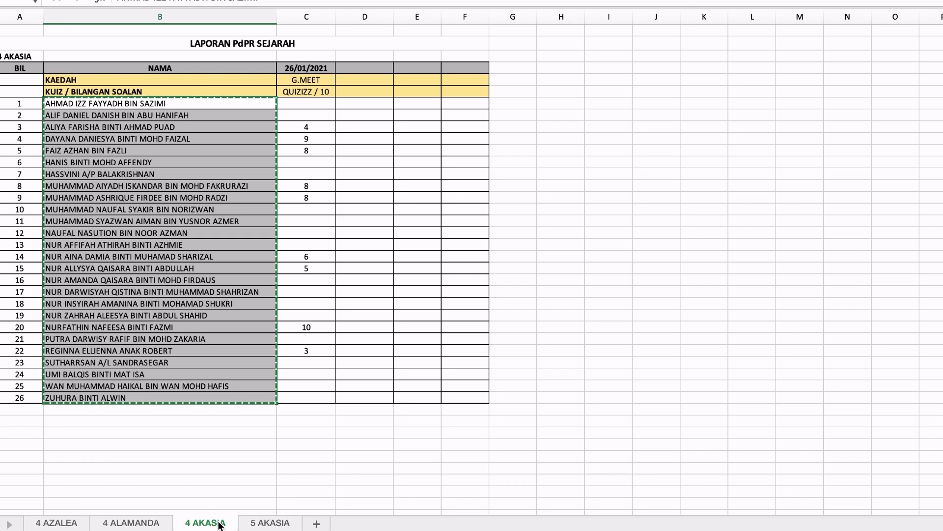
key(ctrl+Left)
click(376, 413)
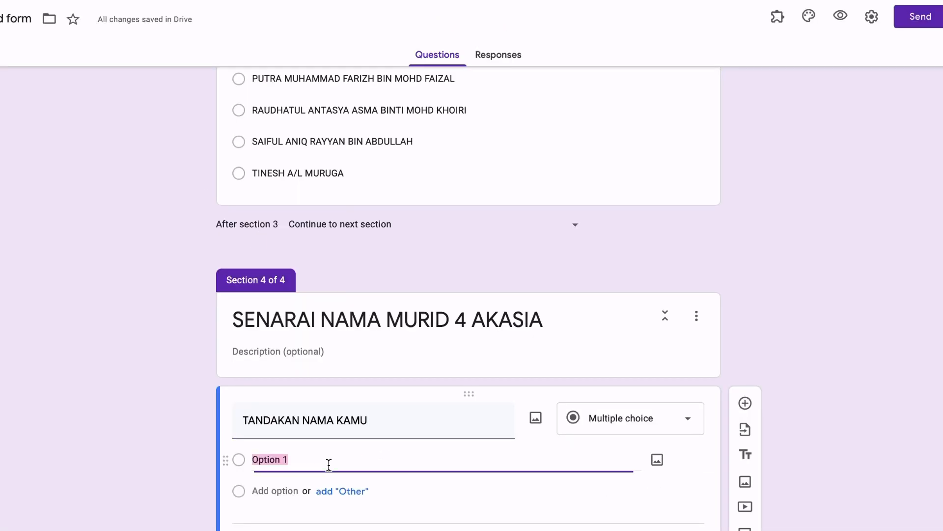
key(BackSpace)
key(ctrl+v)
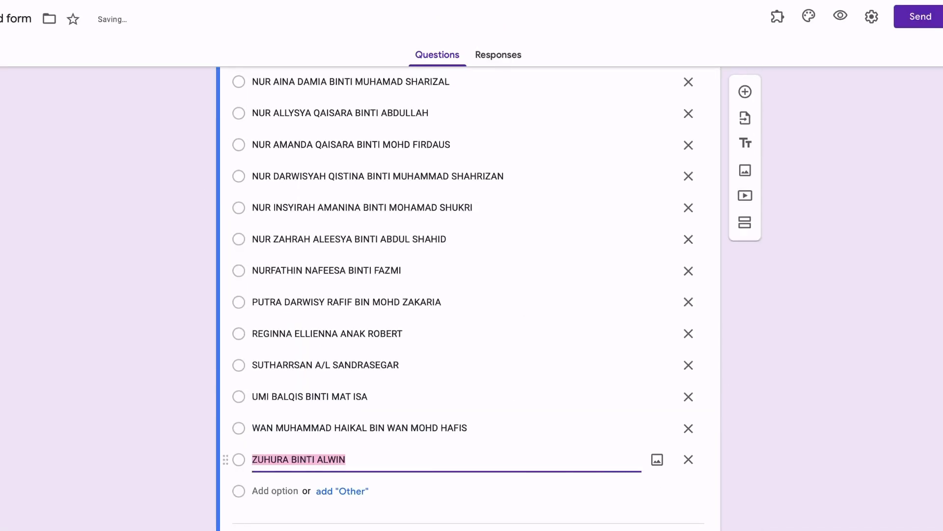
- Review the pasted 4 AKASIA names and the form's earlier sections, back up to the KELAS question
scroll(592, 418, up, 4)
scroll(591, 414, up, 10)
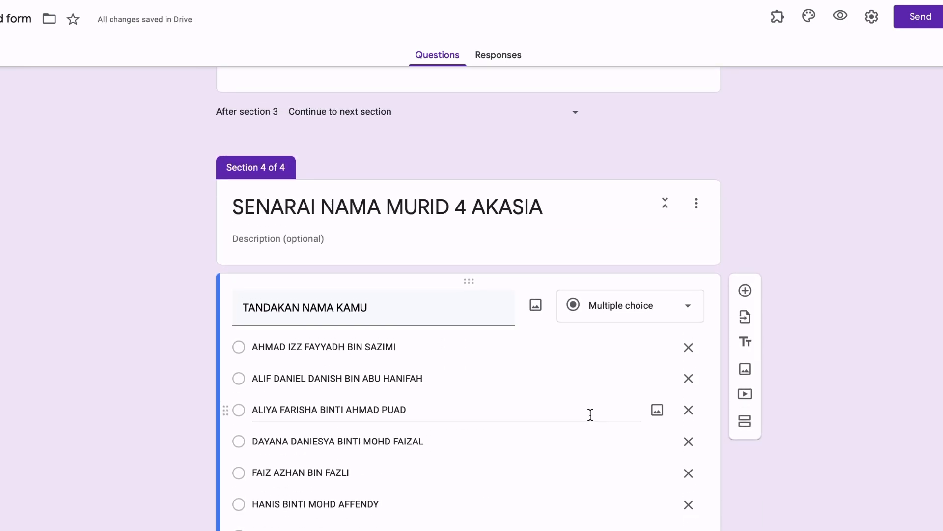
scroll(591, 414, up, 6)
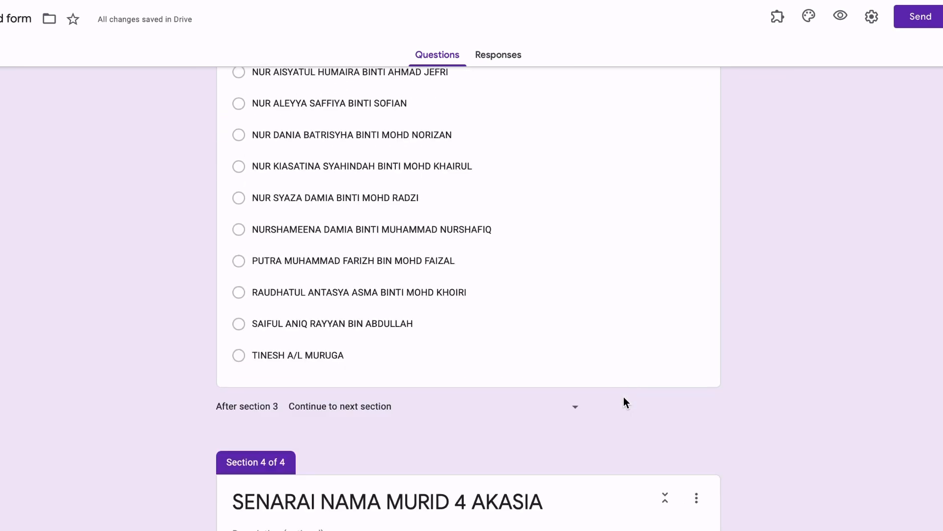
scroll(623, 396, up, 20)
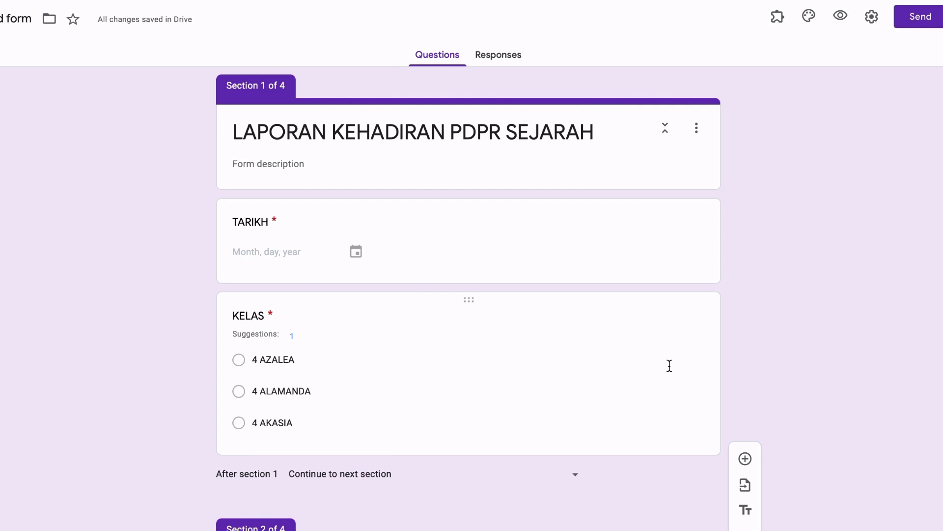
scroll(670, 365, down, 2)
scroll(619, 479, down, 20)
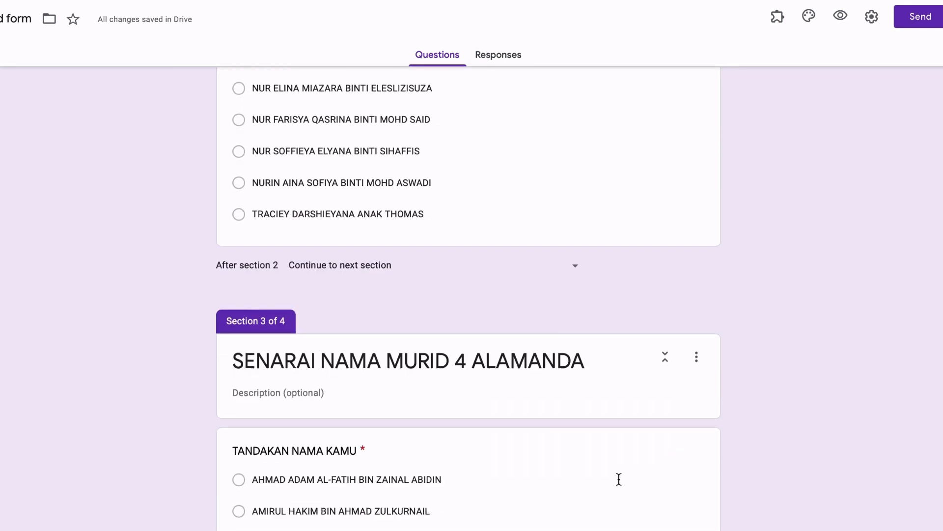
scroll(619, 479, up, 18)
scroll(619, 479, up, 20)
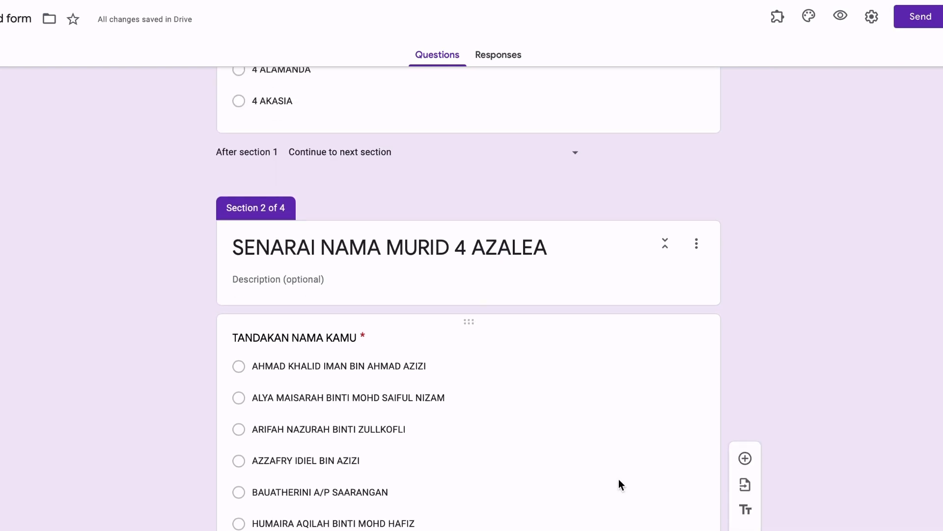
scroll(618, 478, up, 6)
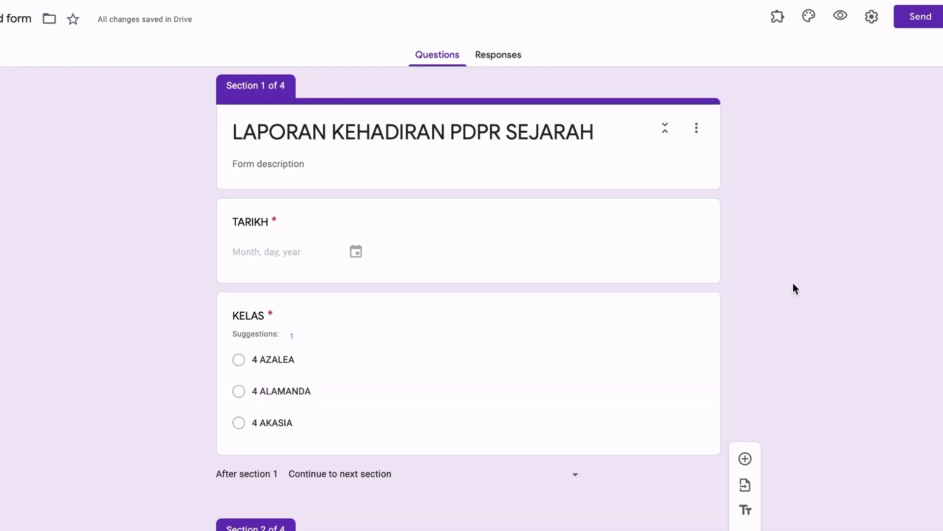
- Enable "Go to section based on answer" for the KELAS question
click(593, 376)
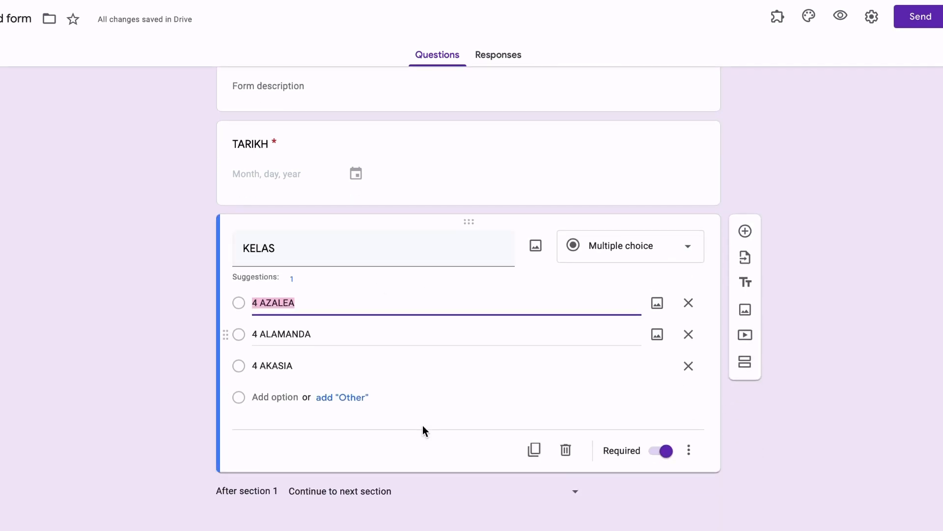
click(428, 431)
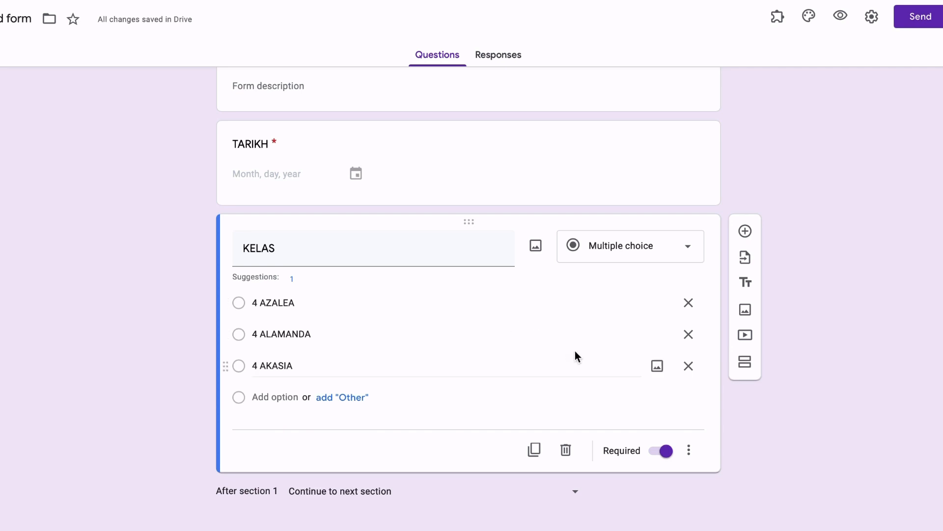
scroll(776, 414, up, 1)
scroll(775, 415, down, 3)
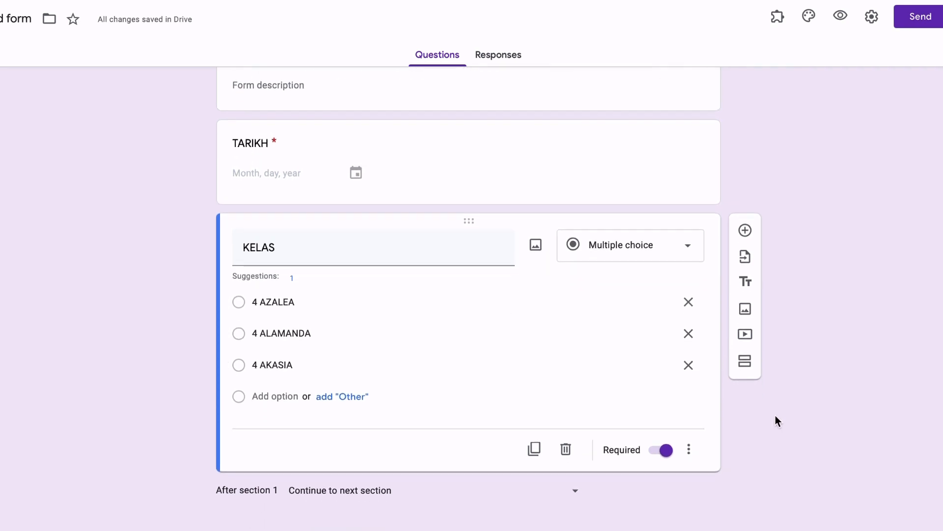
scroll(776, 418, down, 1)
scroll(775, 418, up, 2)
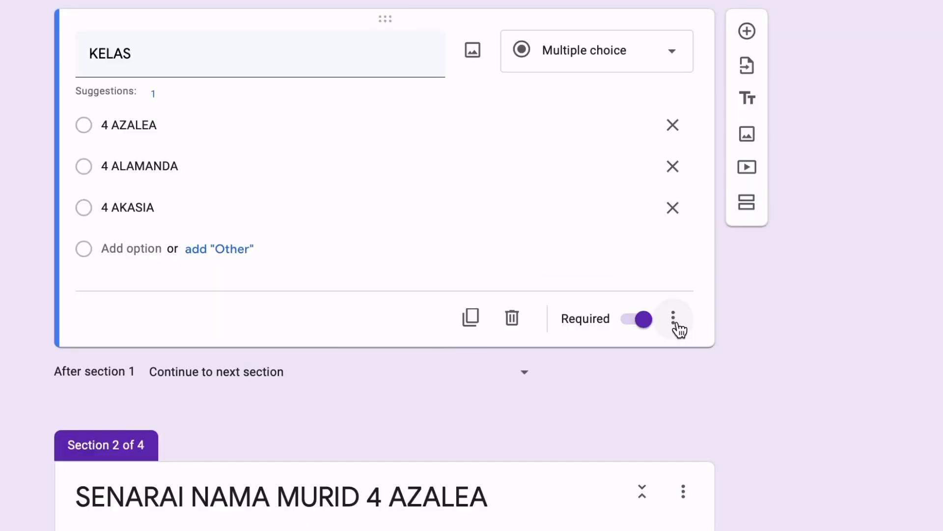
click(674, 322)
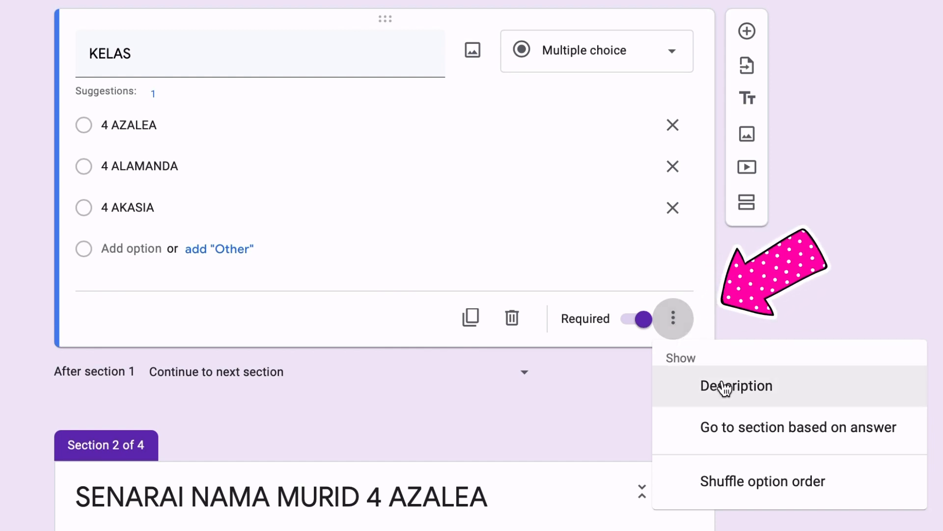
click(770, 438)
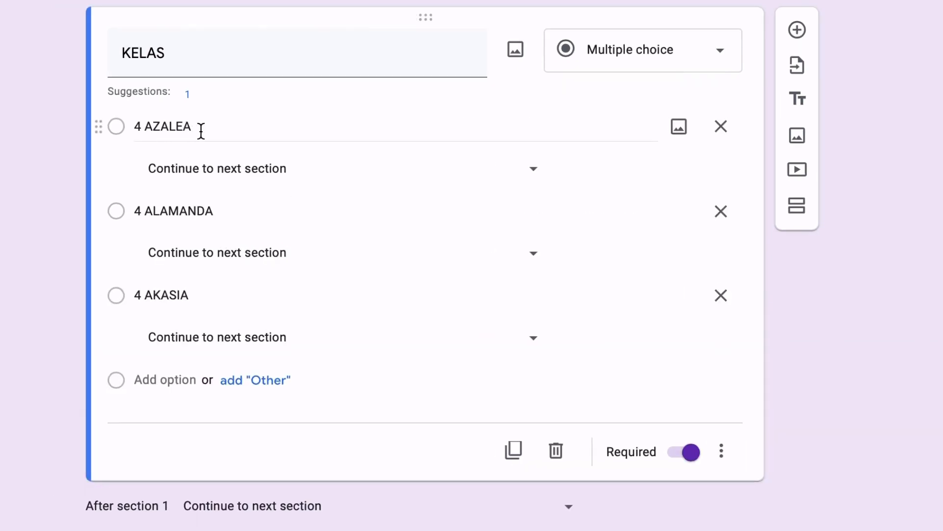
- Route the 4 AZALEA answer to section 2 (SENARAI NAMA MURID 4 AZALEA) and 4 ALAMANDA to section 3 (SENARAI NAMA MURID 4 ALAMANDA)
click(530, 180)
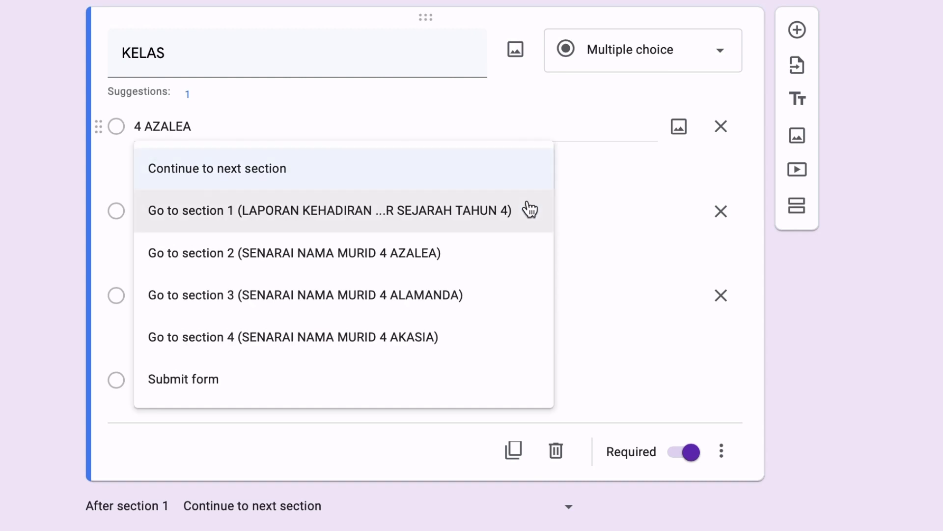
click(491, 259)
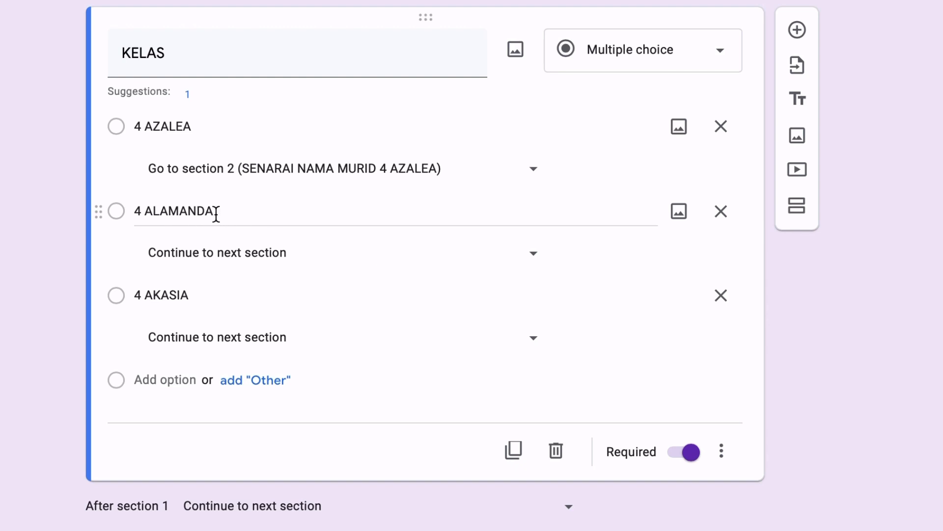
click(534, 263)
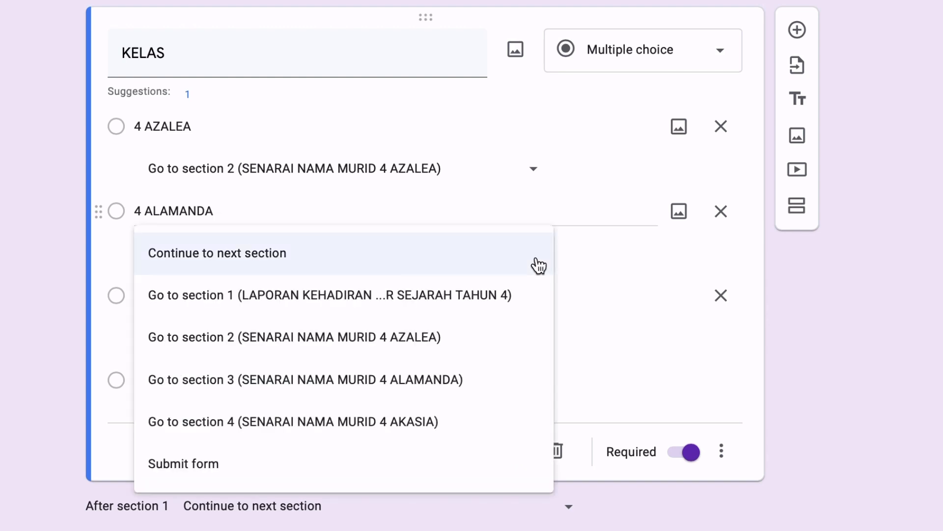
click(491, 391)
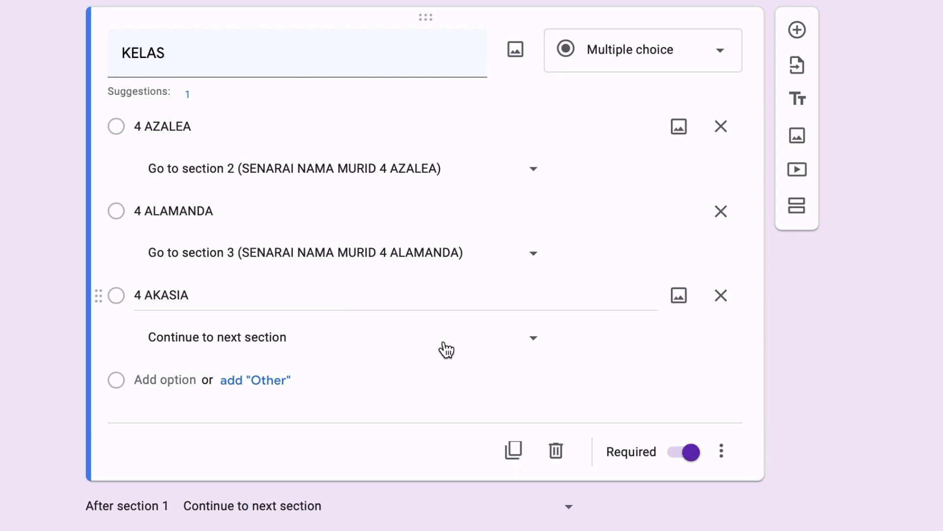
- Route the 4 AKASIA answer of the KELAS question to section 4 (SENARAI NAMA MURID 4 AKASIA)
click(535, 346)
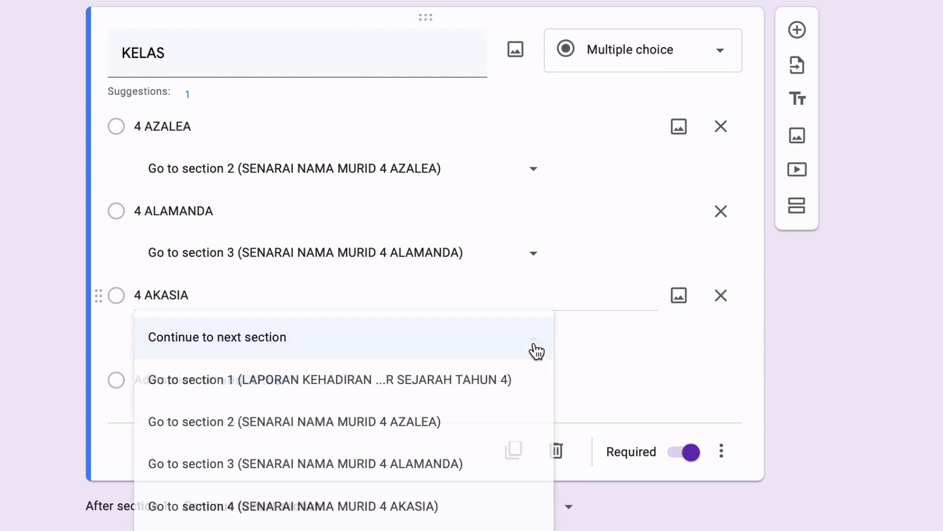
click(461, 516)
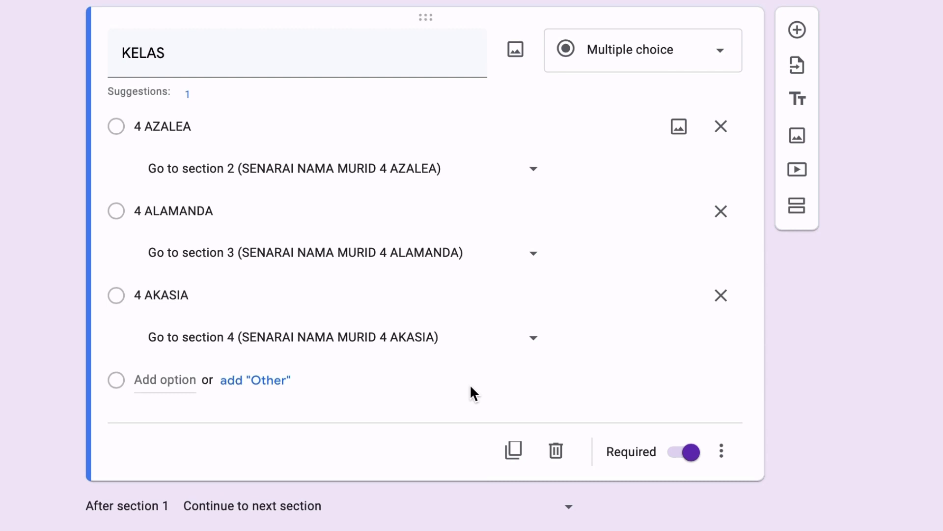
- Add a new section after the 4 AKASIA name list and title it "RUMUSAN PDPR"
scroll(470, 386, down, 20)
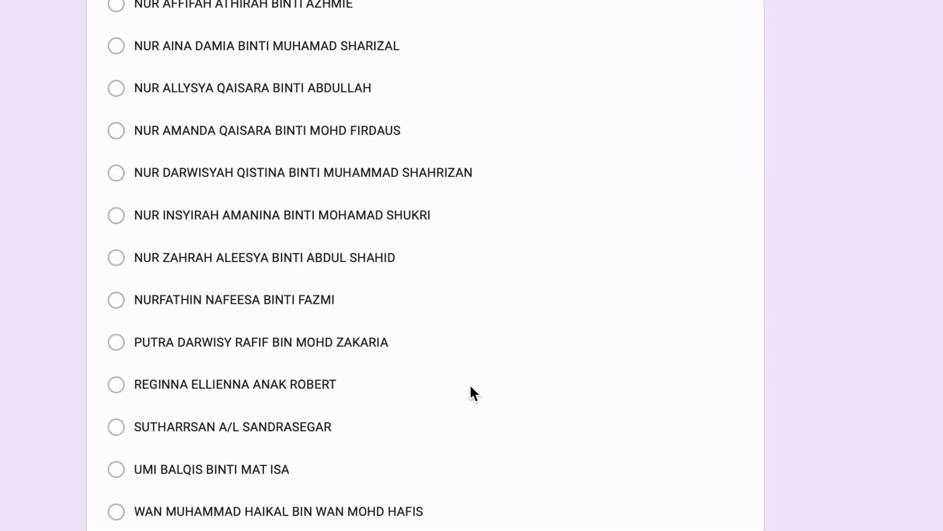
scroll(569, 359, up, 15)
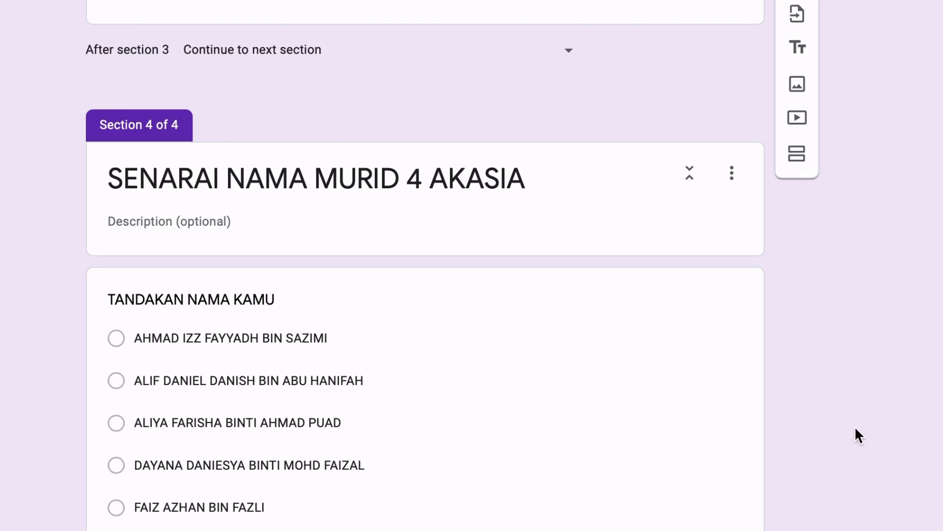
scroll(856, 428, down, 20)
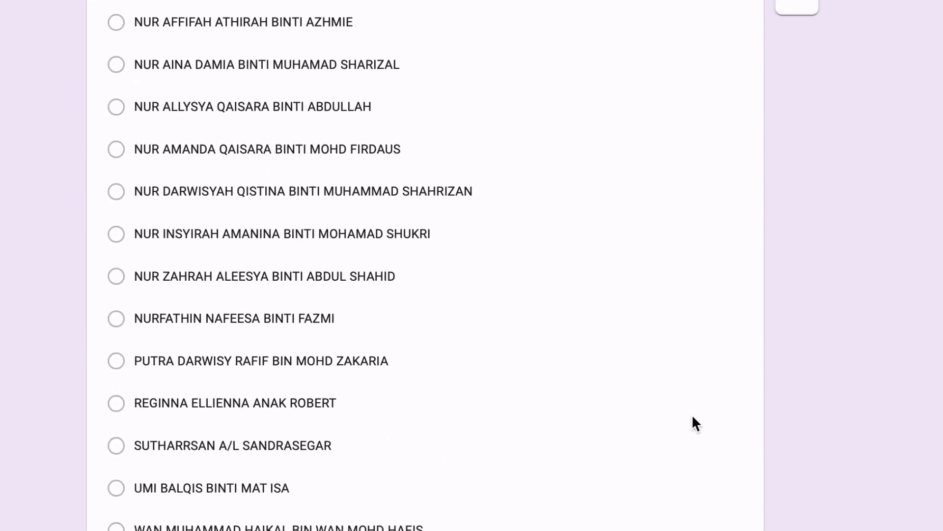
click(692, 414)
scroll(824, 378, up, 8)
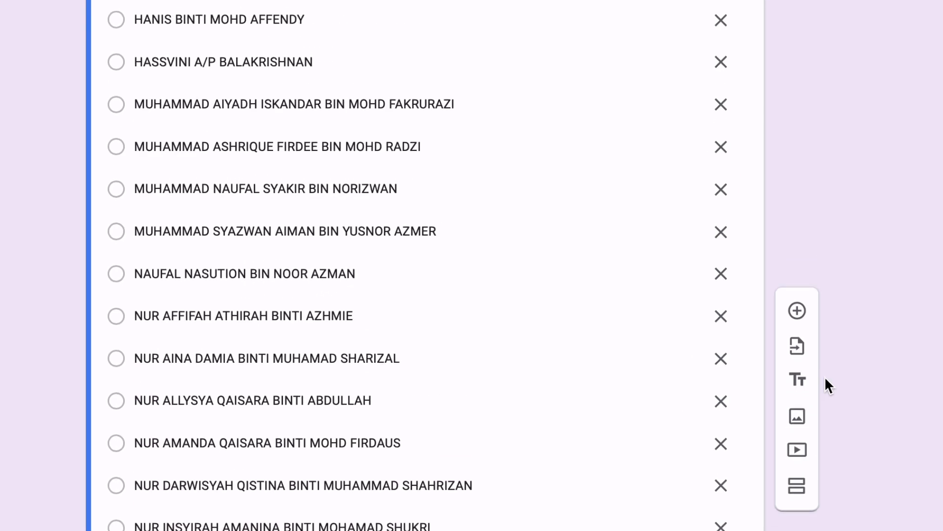
scroll(824, 376, up, 8)
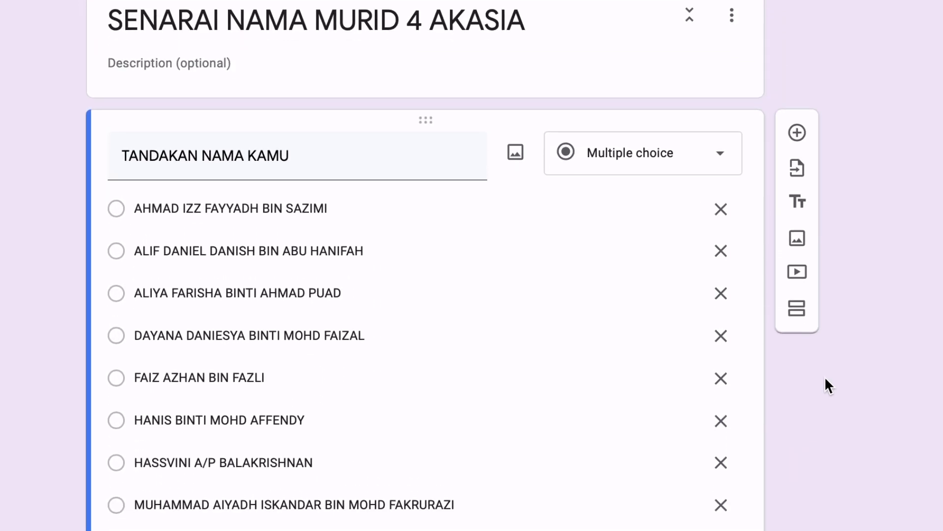
scroll(825, 378, down, 5)
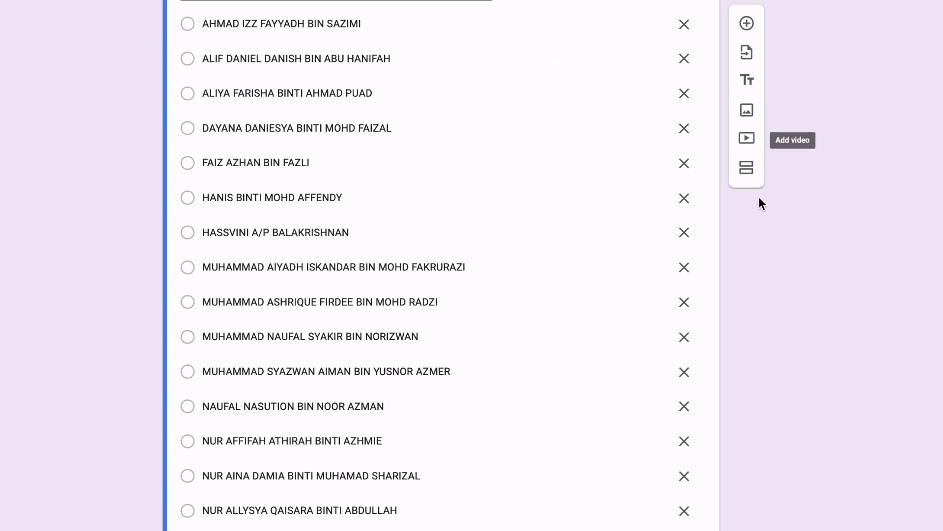
click(747, 169)
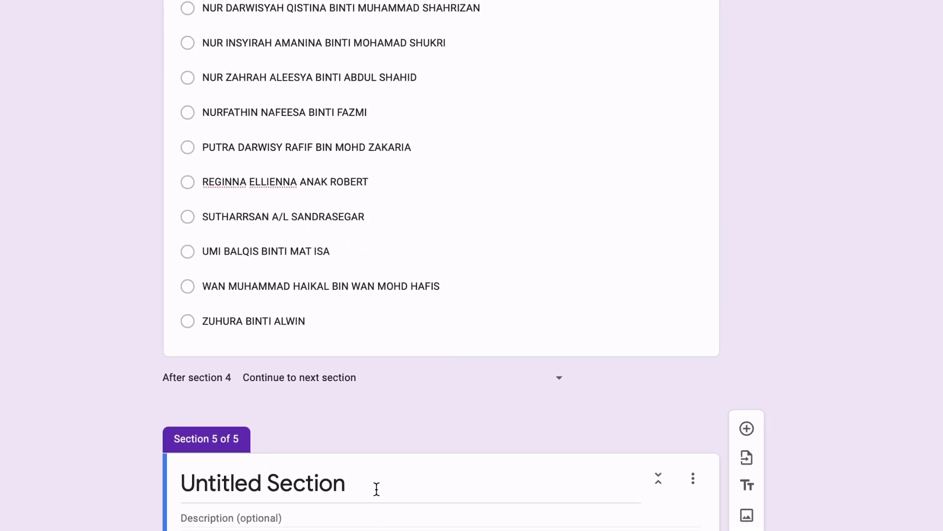
click(376, 489)
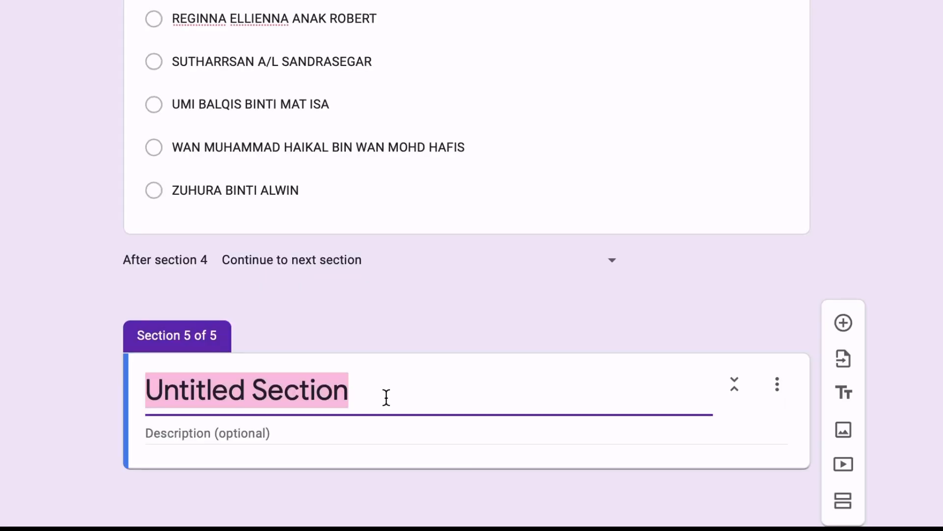
text(RUMUSAN)
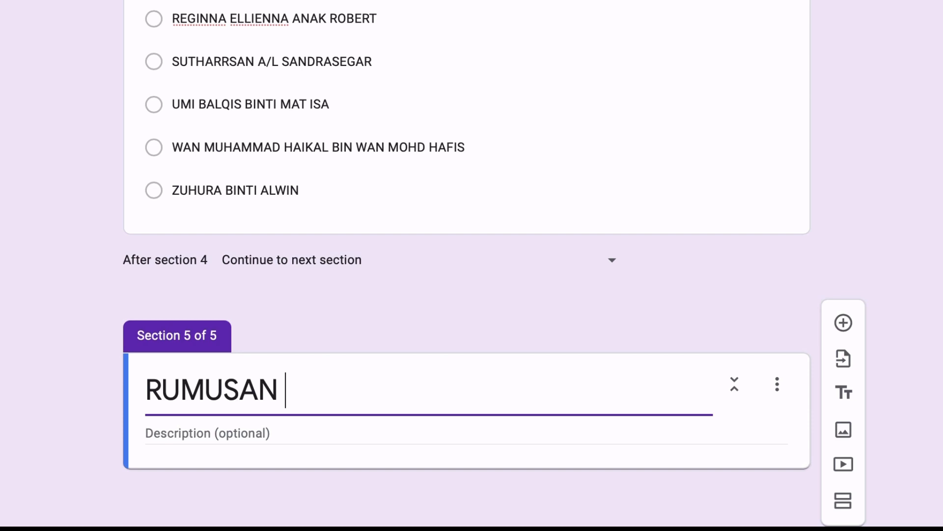
text( PD)
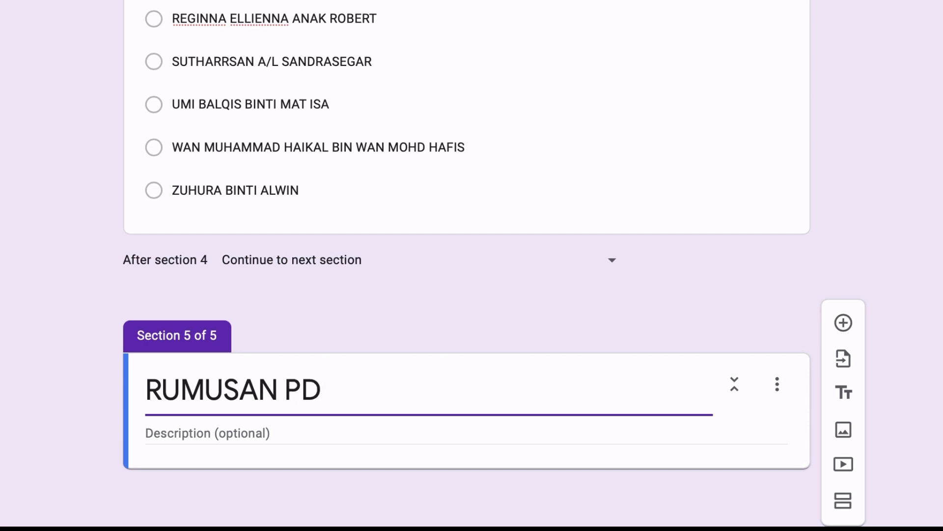
text(PR)
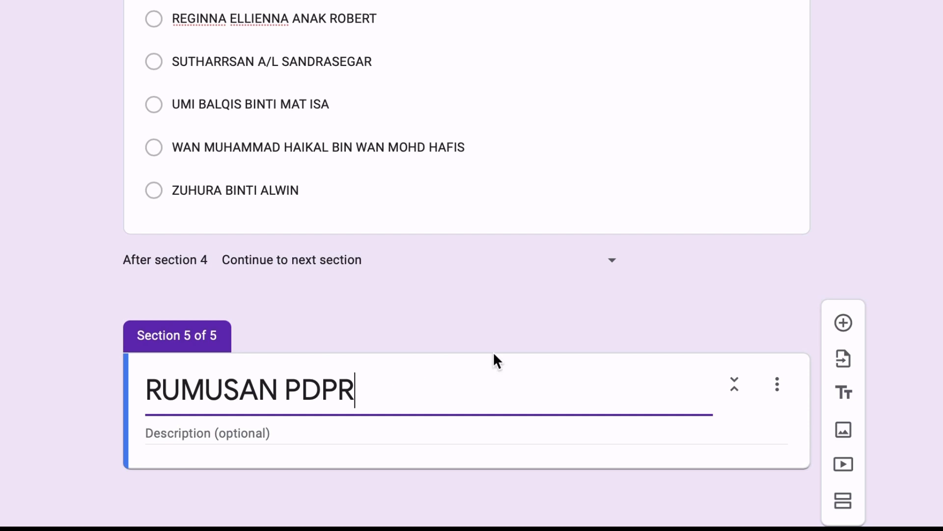
- Add a question to the RUMUSAN PDPR section reading "APA YANG KAMU PELAJARI PADA HARI INI?"
click(843, 322)
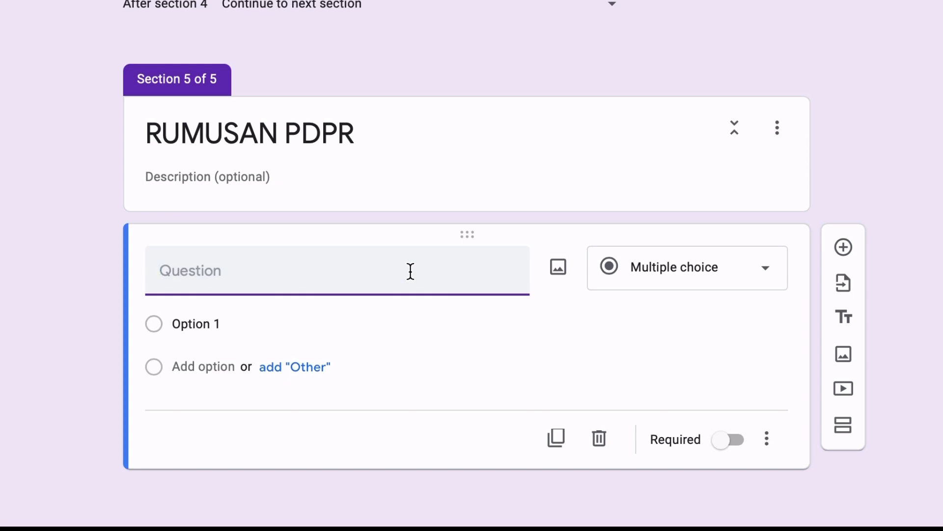
text(APA)
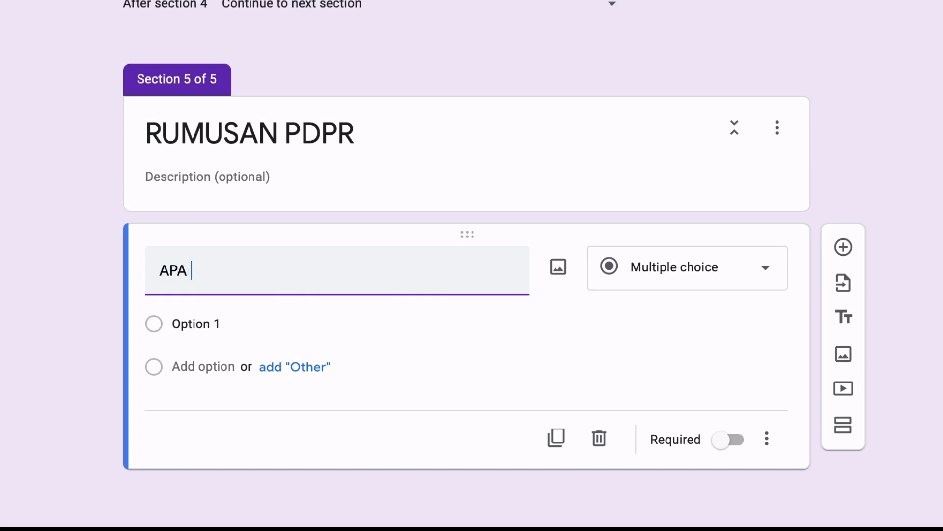
text( YANG KAMU PEL)
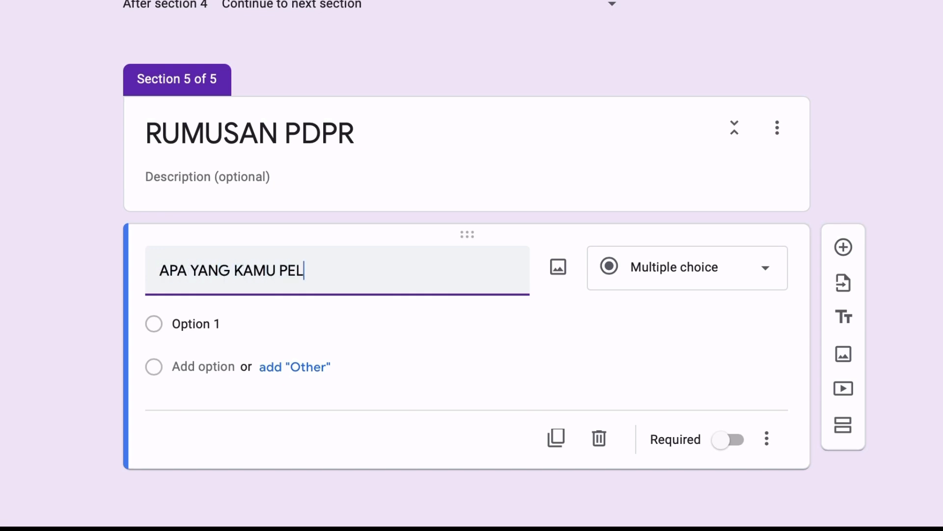
text(AJARI PADA )
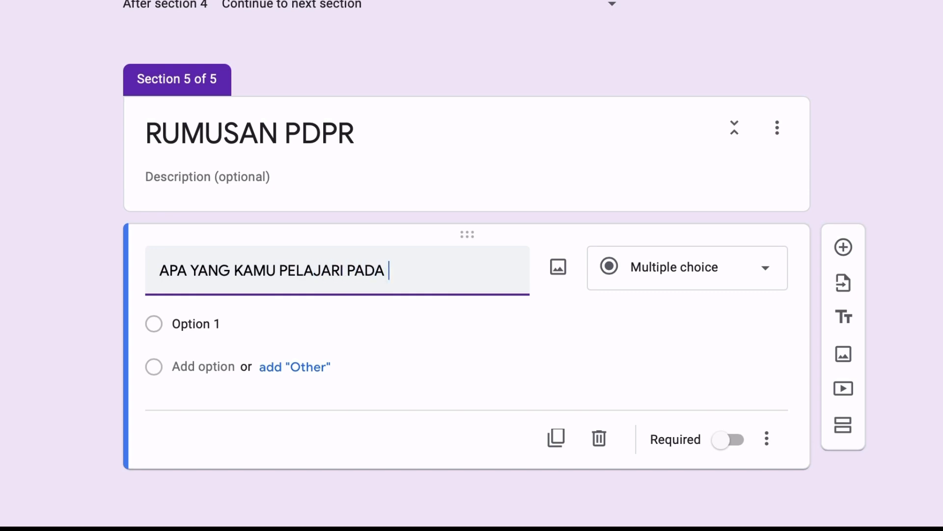
text(HARI INI?)
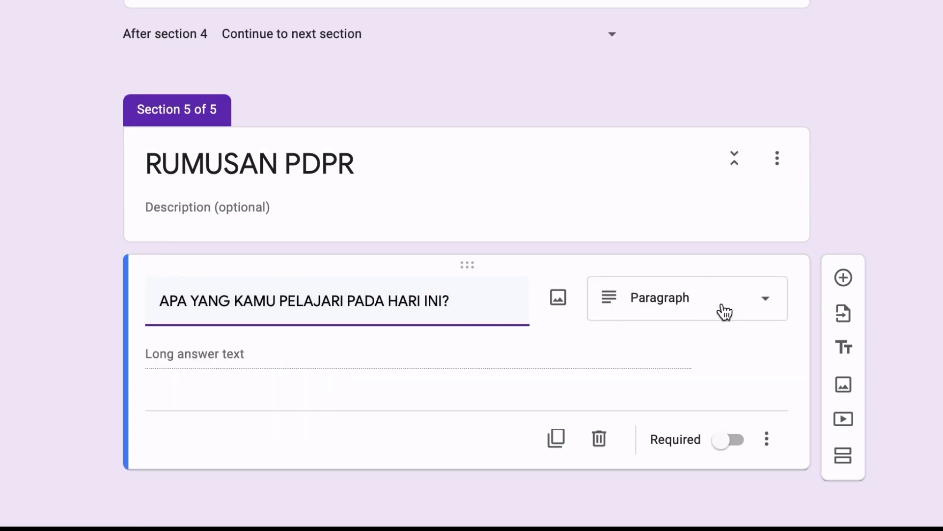
- Set the RUMUSAN PDPR question's answer type to Paragraph and make it required
click(495, 350)
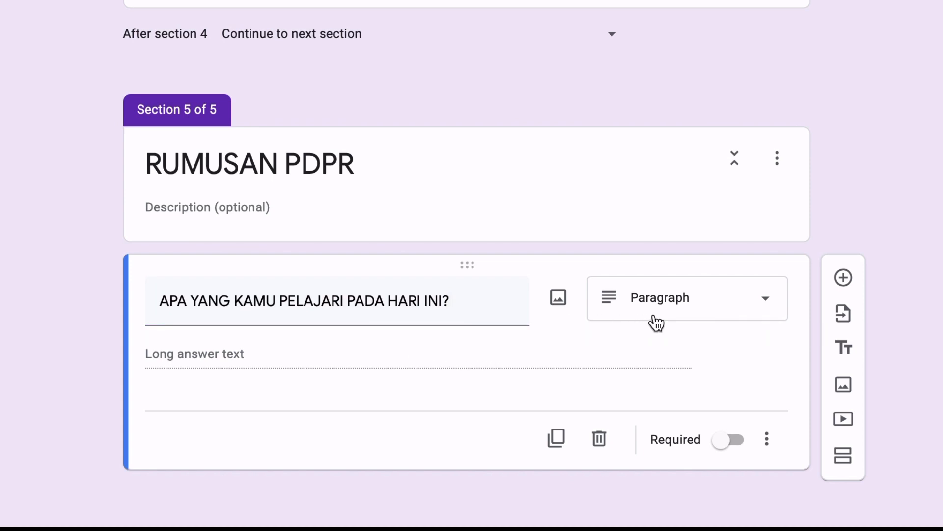
click(738, 318)
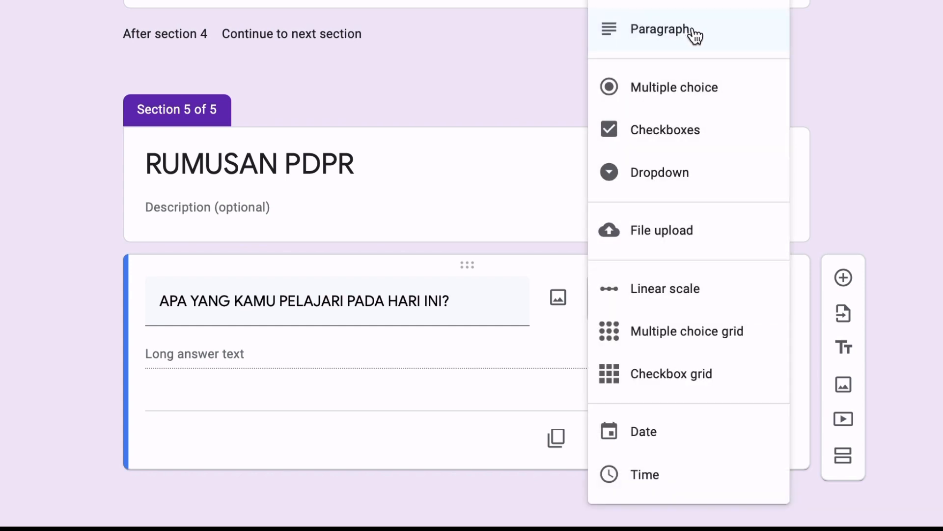
click(693, 31)
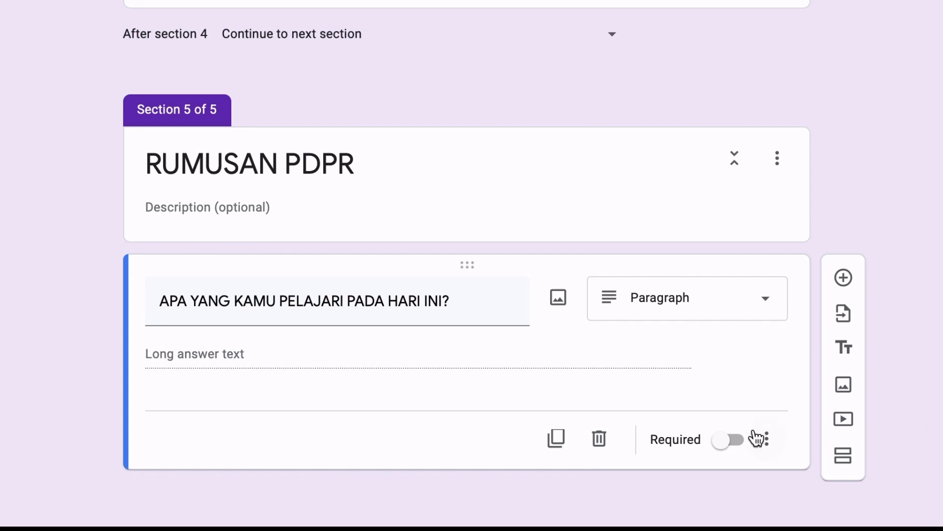
click(729, 440)
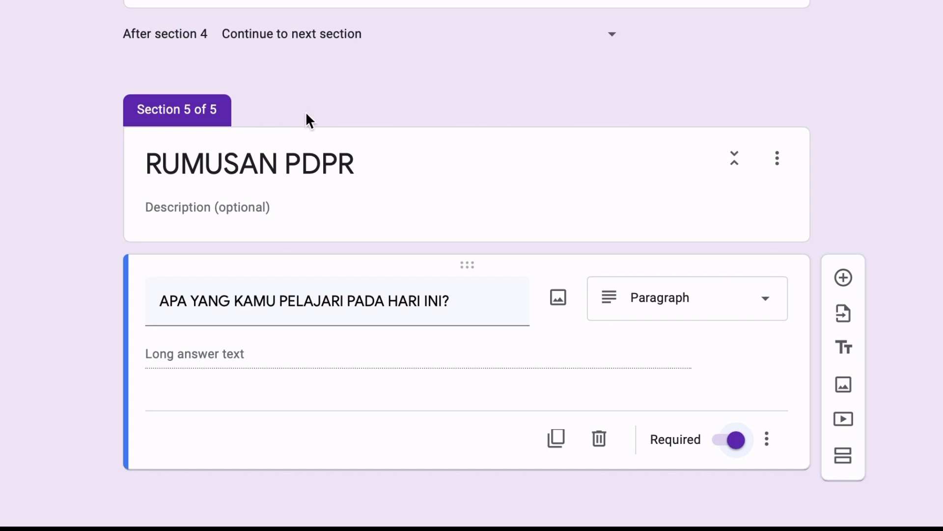
- Set the form to go to section 5 (RUMUSAN PDPR) after section 2, the 4 AZALEA name list
scroll(522, 42, up, 15)
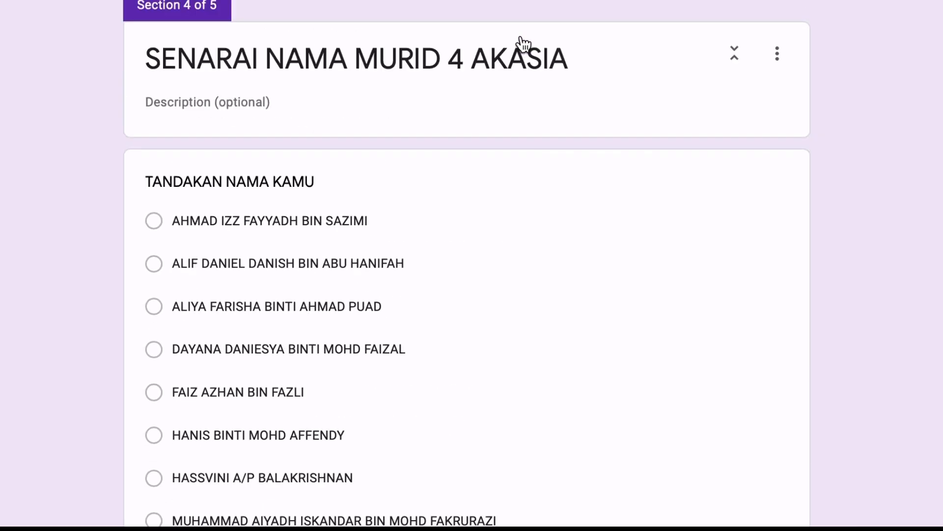
scroll(683, 144, up, 15)
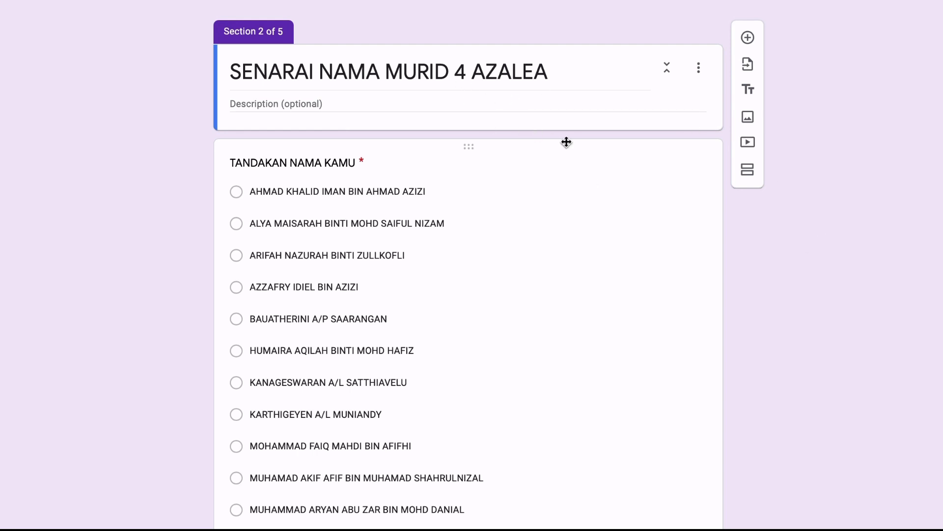
scroll(509, 113, down, 13)
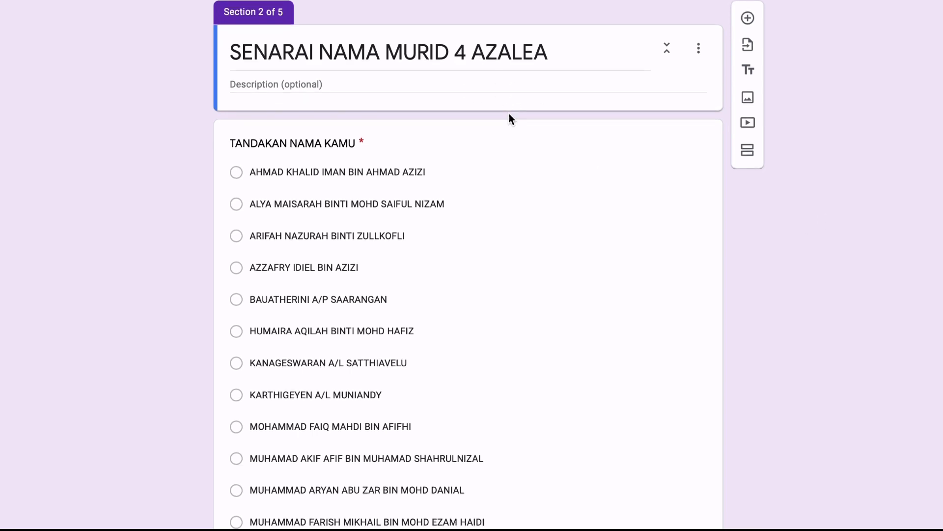
scroll(509, 119, down, 3)
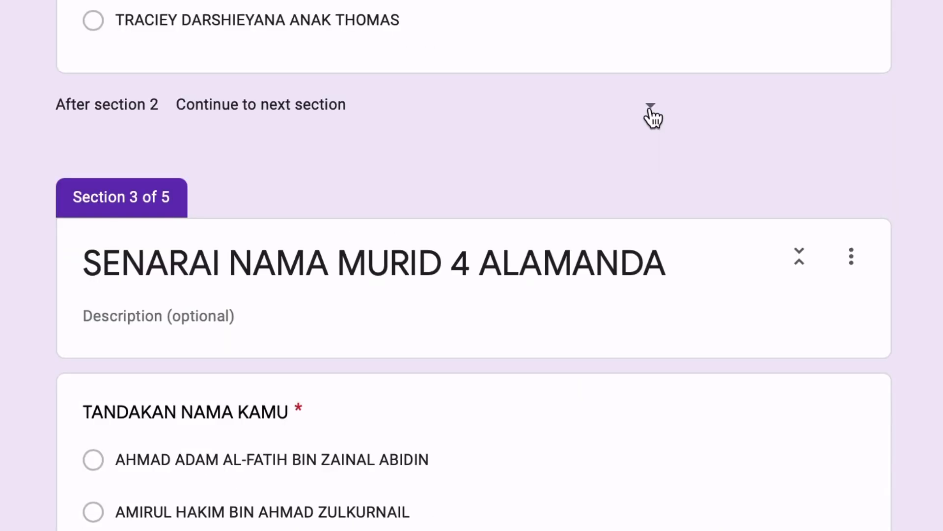
click(651, 108)
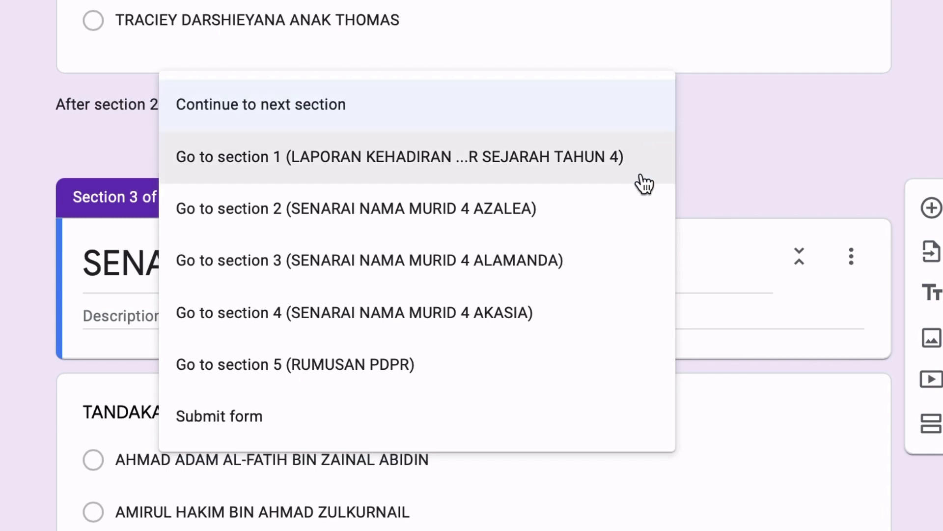
click(501, 374)
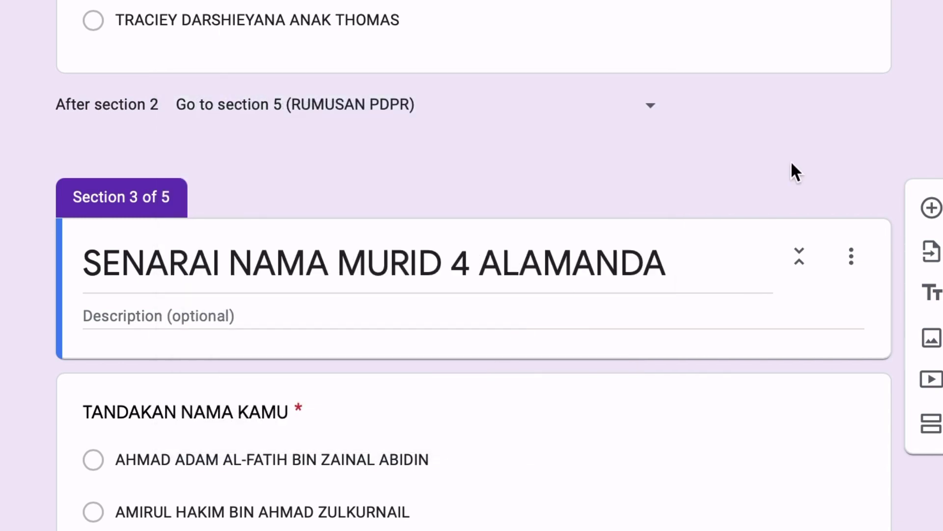
- Set the form to go to section 5 (RUMUSAN PDPR) after section 3, the 4 ALAMANDA name list
scroll(683, 295, down, 3)
scroll(683, 295, up, 1)
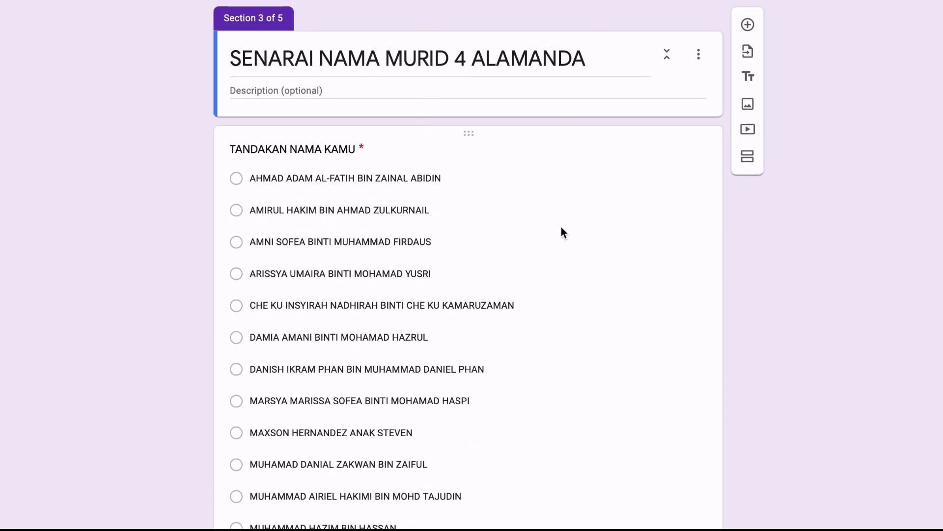
scroll(586, 278, down, 12)
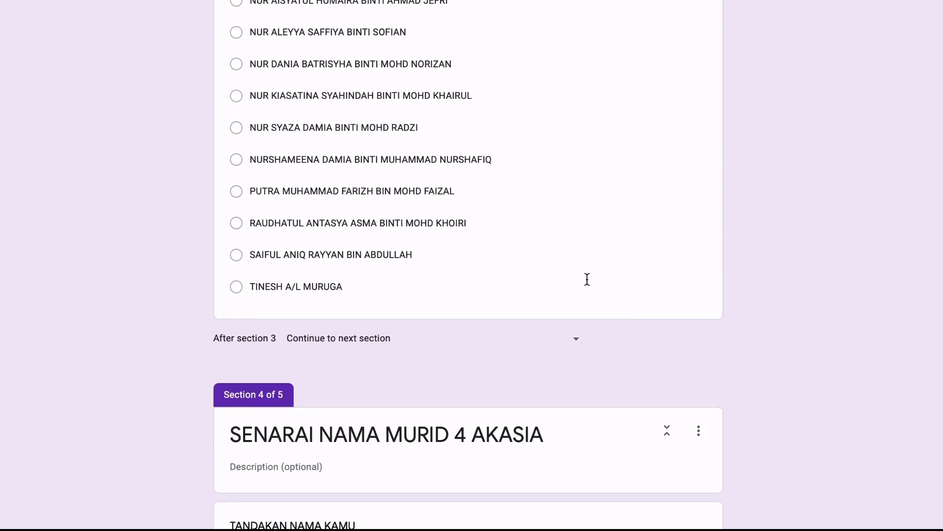
scroll(587, 279, down, 1)
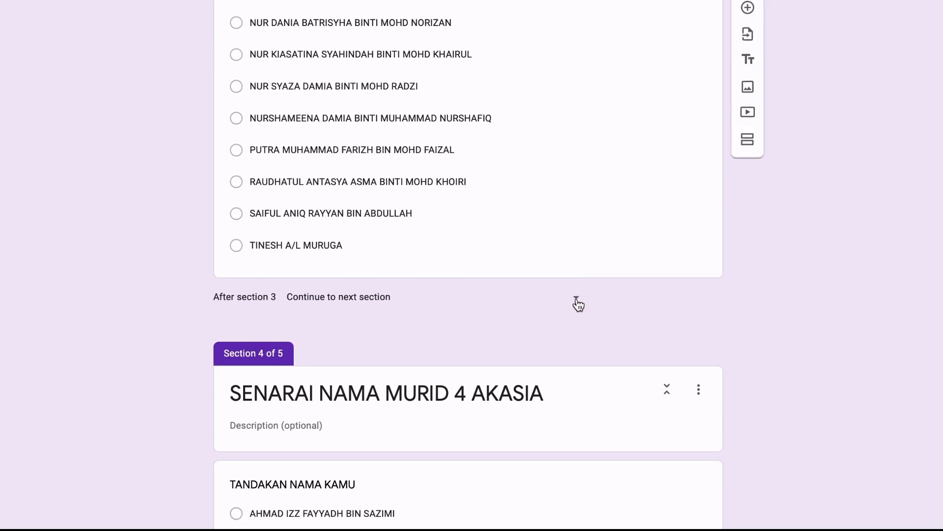
click(577, 302)
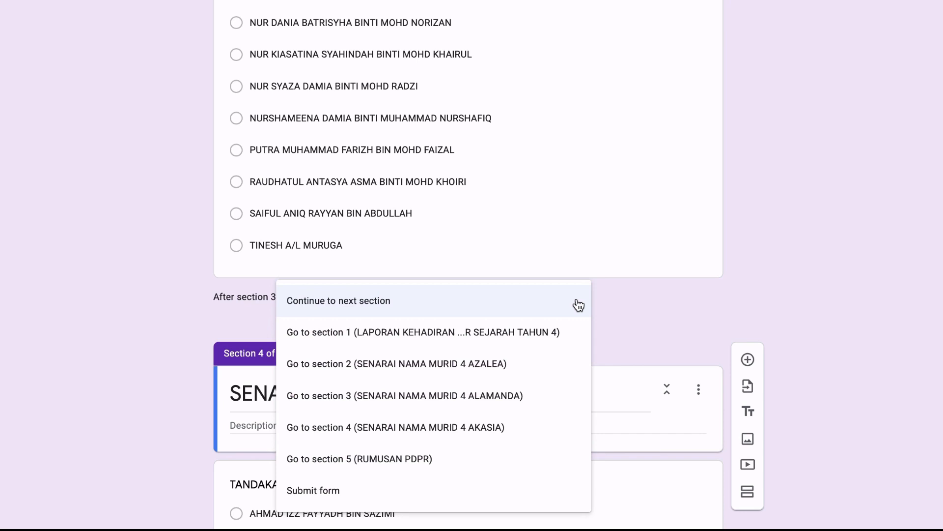
click(485, 465)
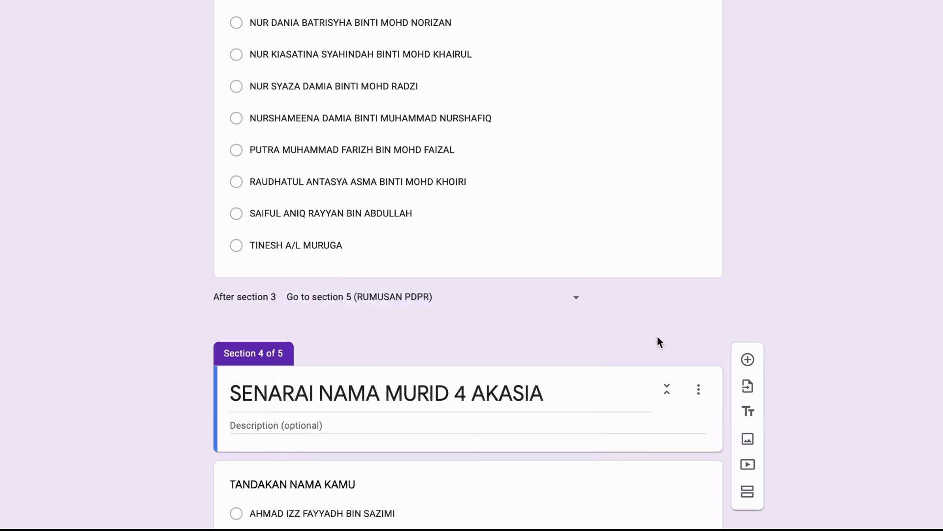
- Set the form to go to section 5 (RUMUSAN PDPR) after section 4, the 4 AKASIA name list
scroll(659, 341, down, 5)
scroll(657, 342, down, 15)
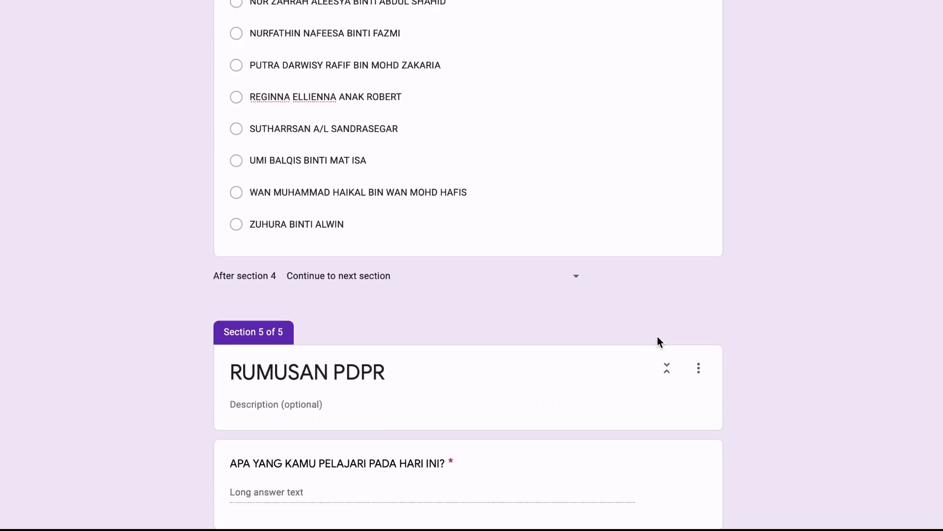
click(575, 267)
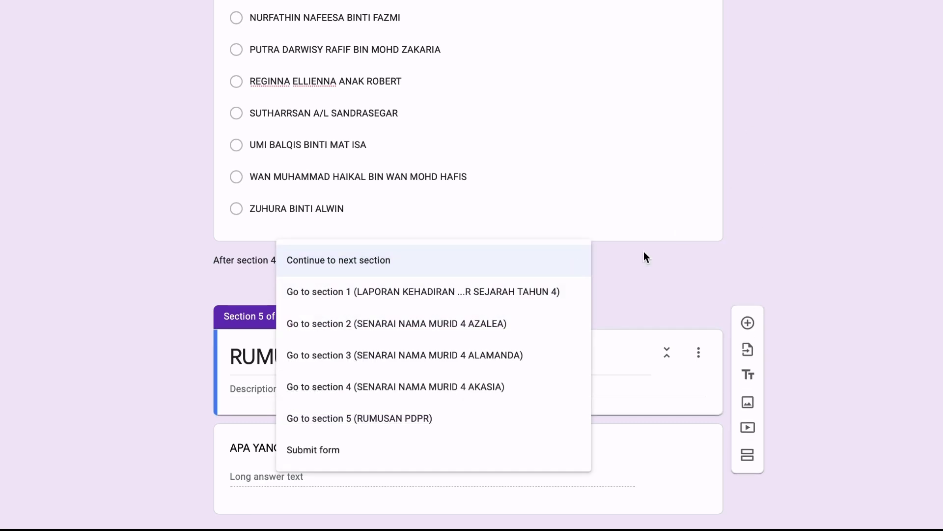
click(477, 432)
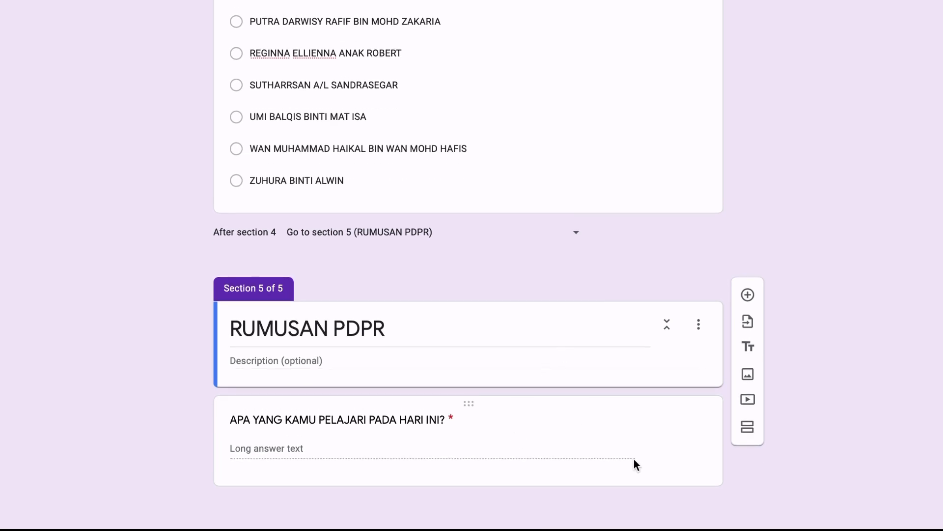
- Name the untitled form file LAPORAN KEHADIRAN PDPR SEJARAH TAHUN 4 and open its theme options
scroll(596, 253, up, 20)
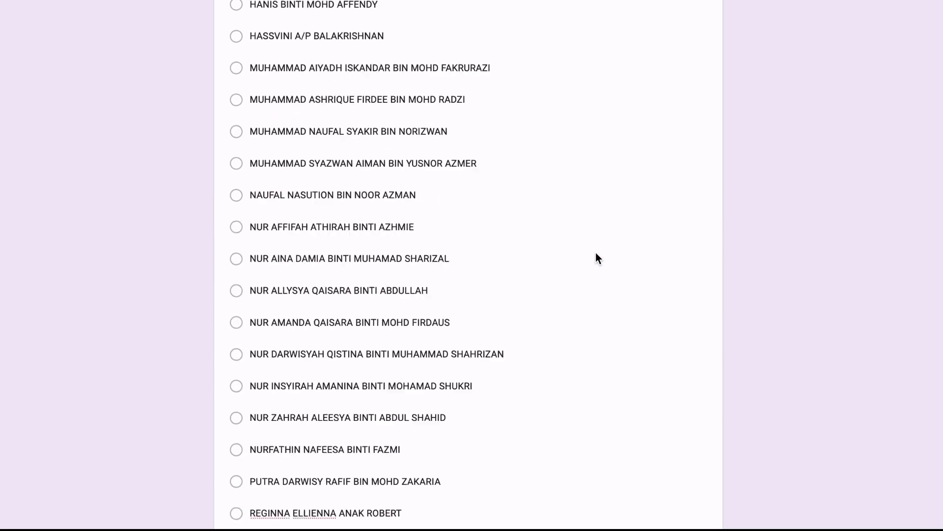
scroll(595, 253, up, 15)
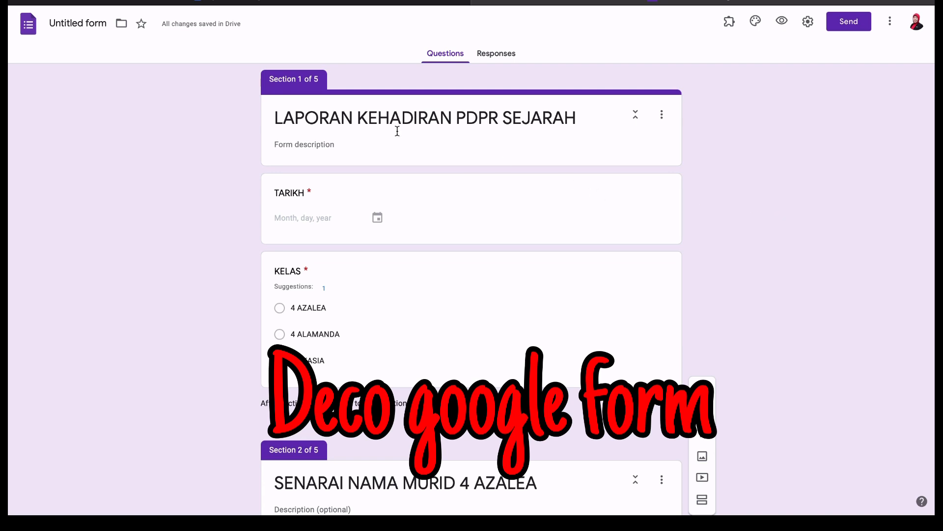
click(103, 24)
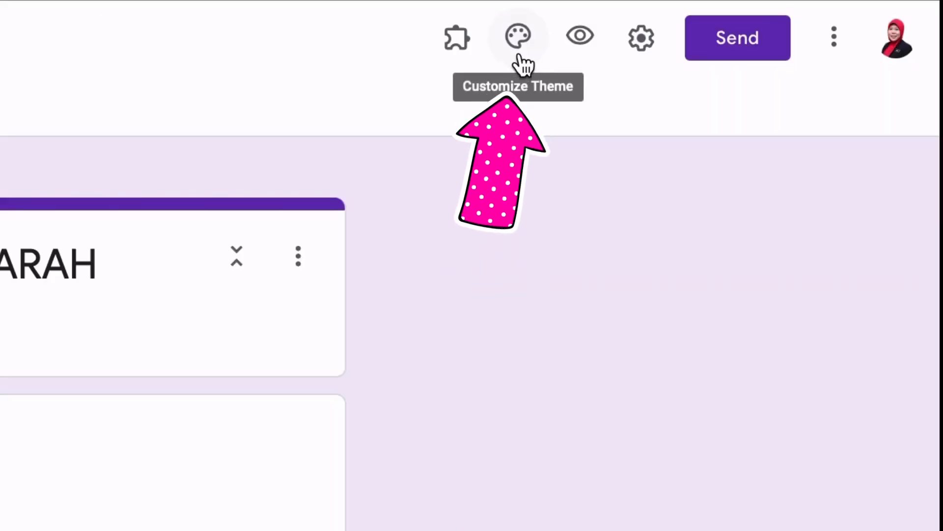
click(520, 55)
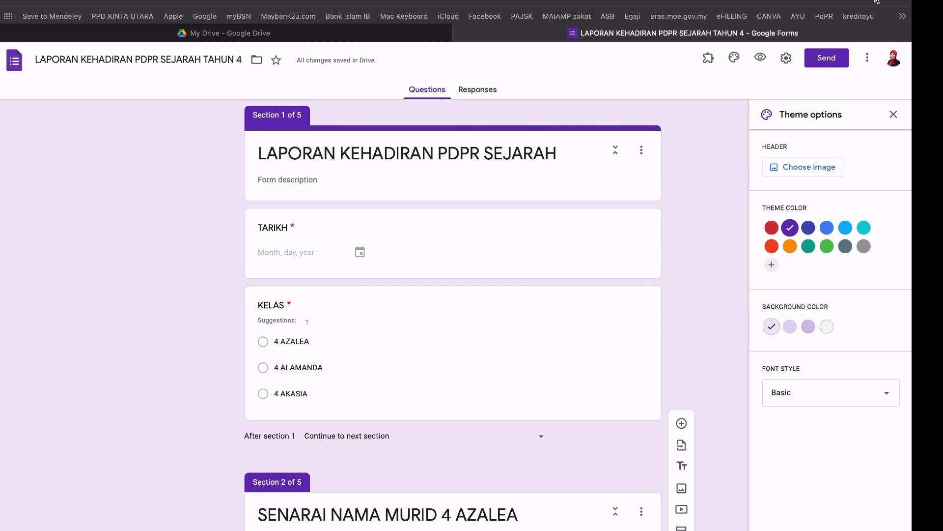
- Switch to Canva in a new browser tab and choose to log in with Google
key(super+t)
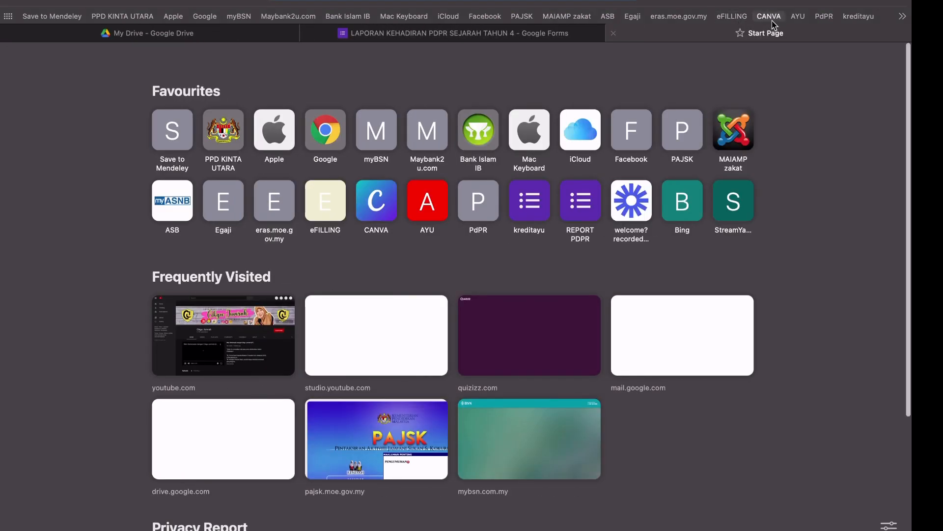
click(769, 16)
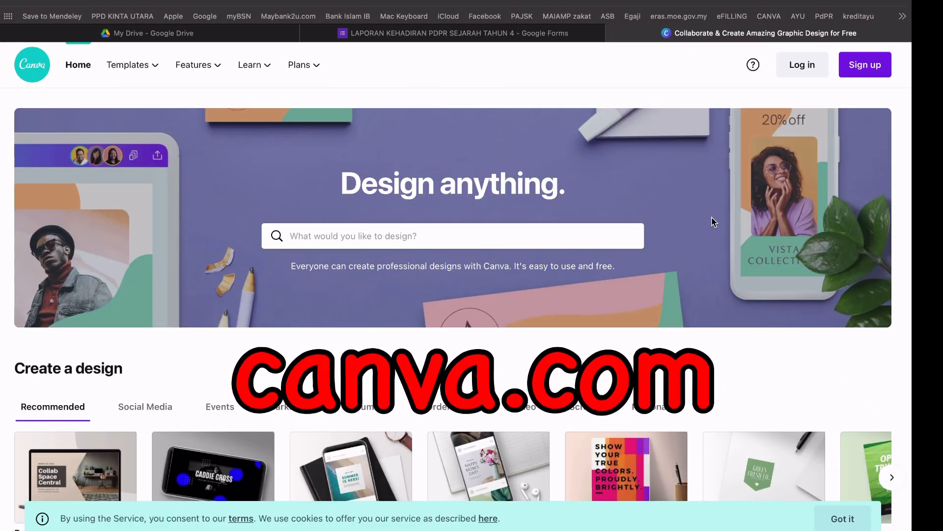
click(806, 69)
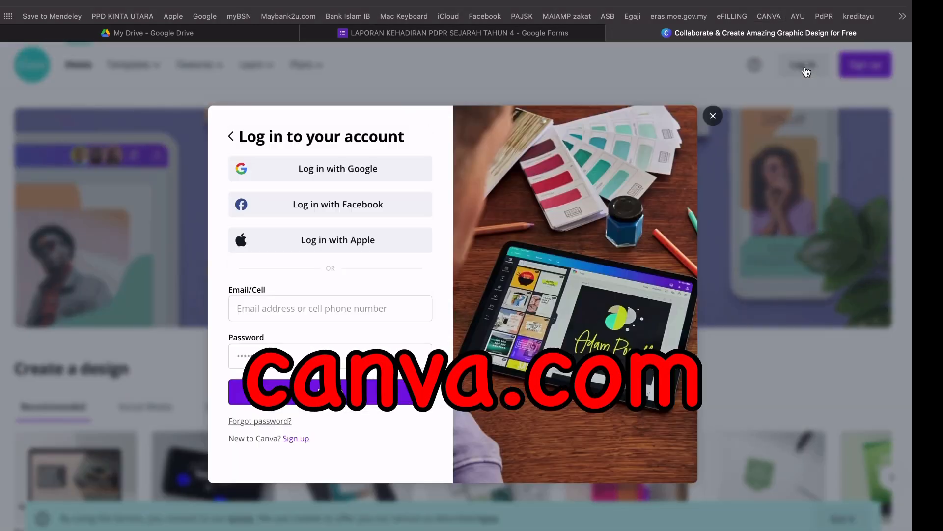
click(360, 169)
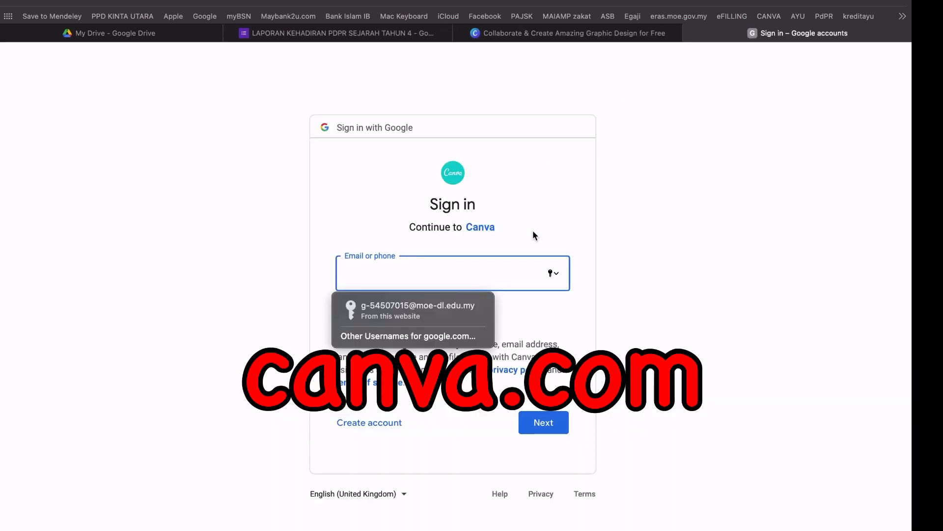
- Sign in to Canva with the saved Google account e-mail and account password
click(458, 315)
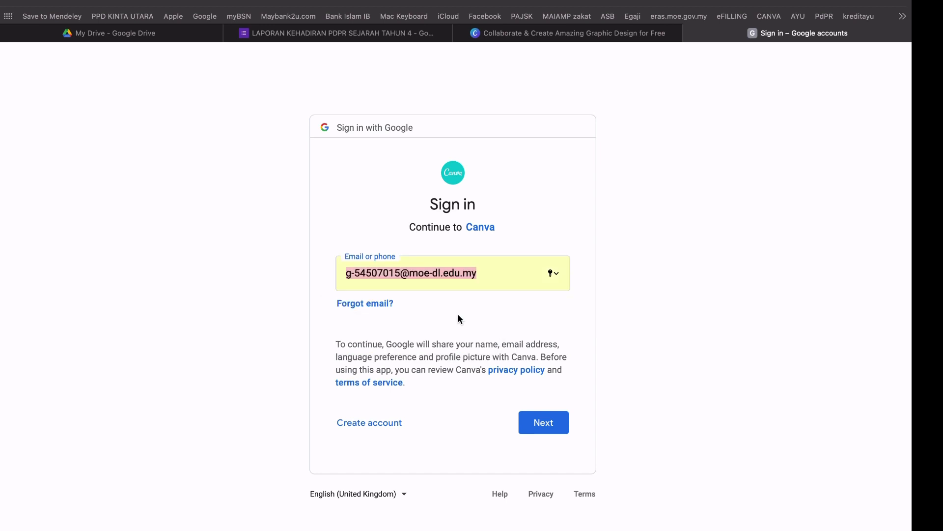
click(543, 422)
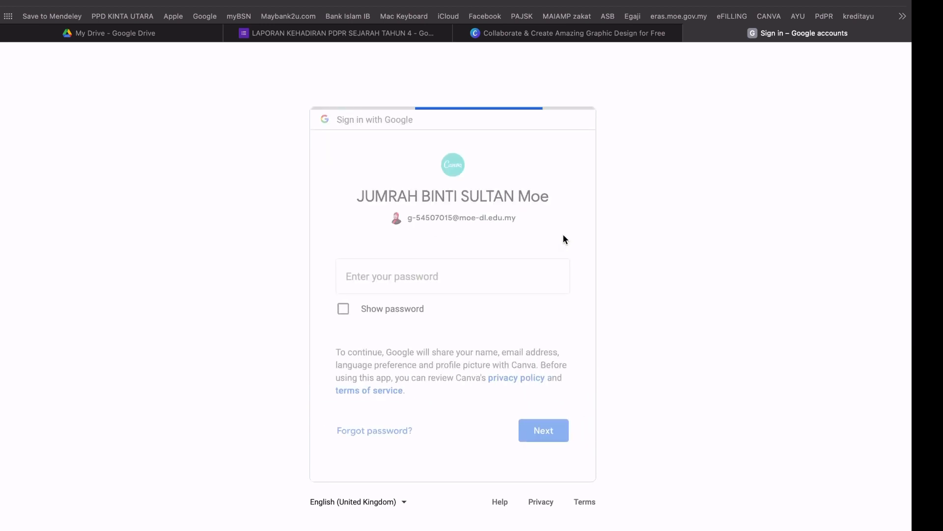
click(469, 312)
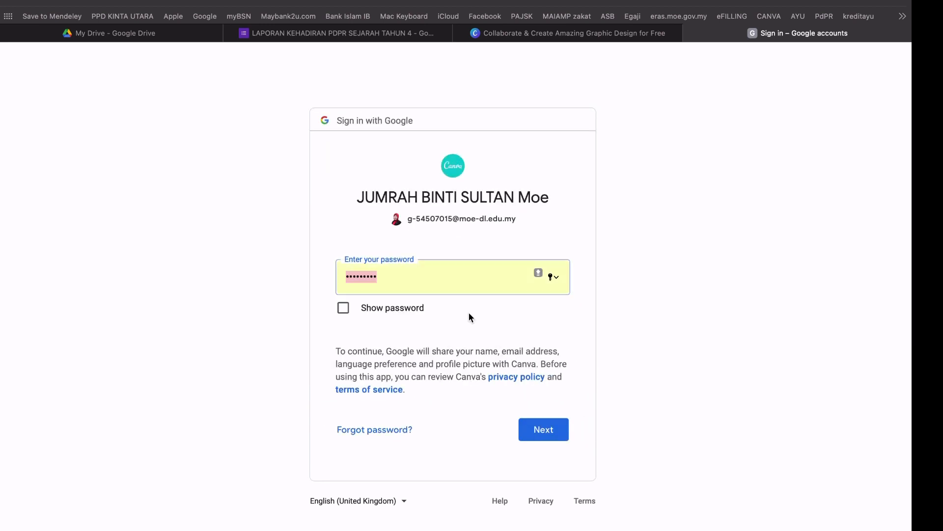
click(552, 432)
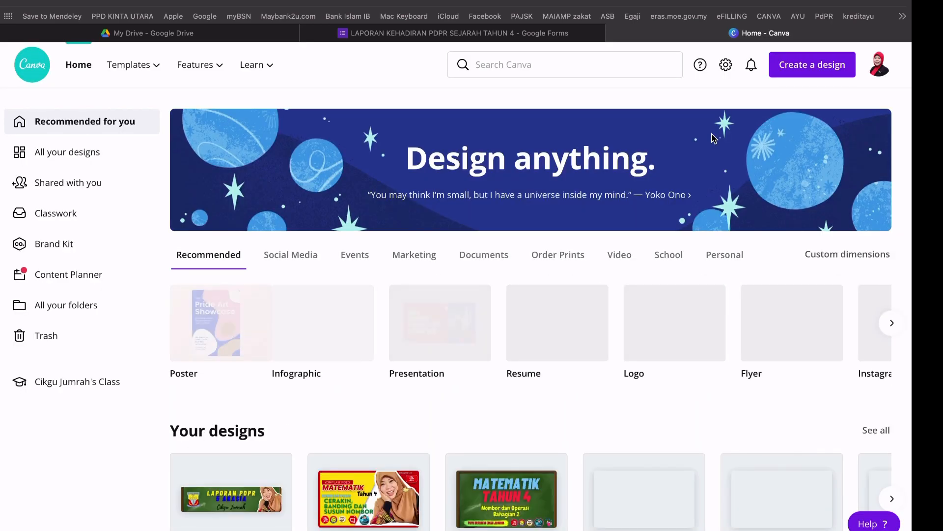
- Search Canva for "GOOGLE FORM HEADER" templates
scroll(519, 285, down, 1)
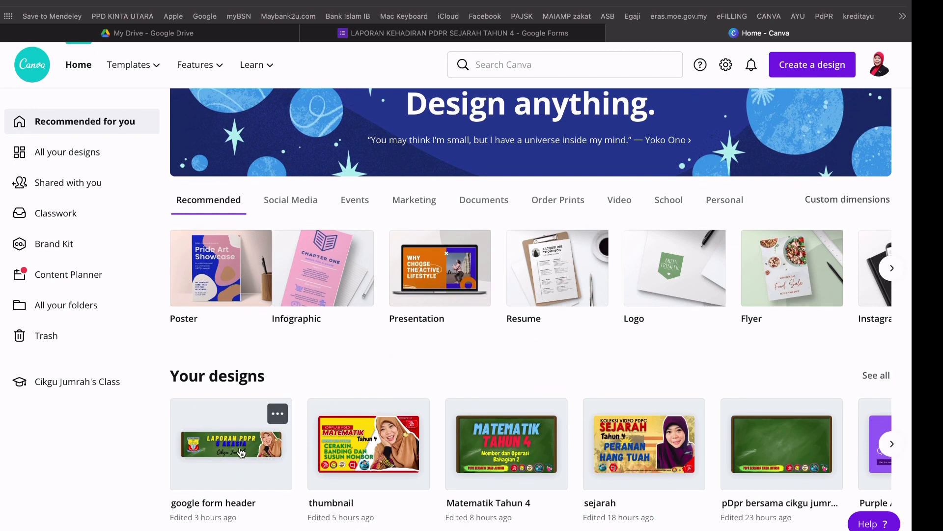
scroll(231, 479, down, 1)
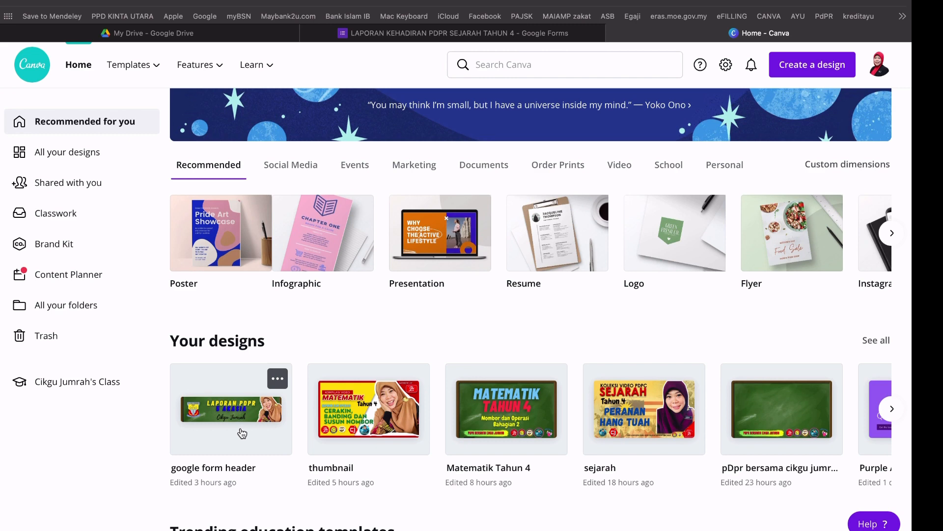
scroll(242, 432, up, 3)
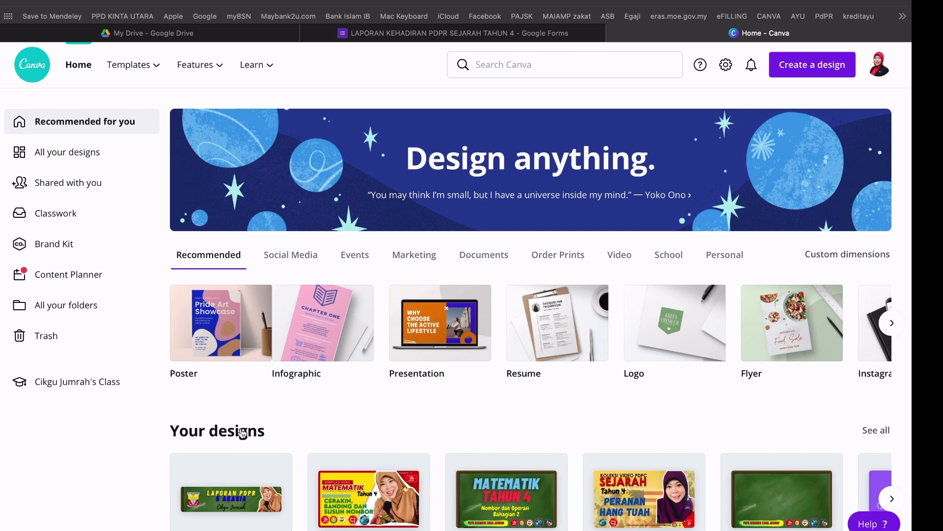
click(542, 66)
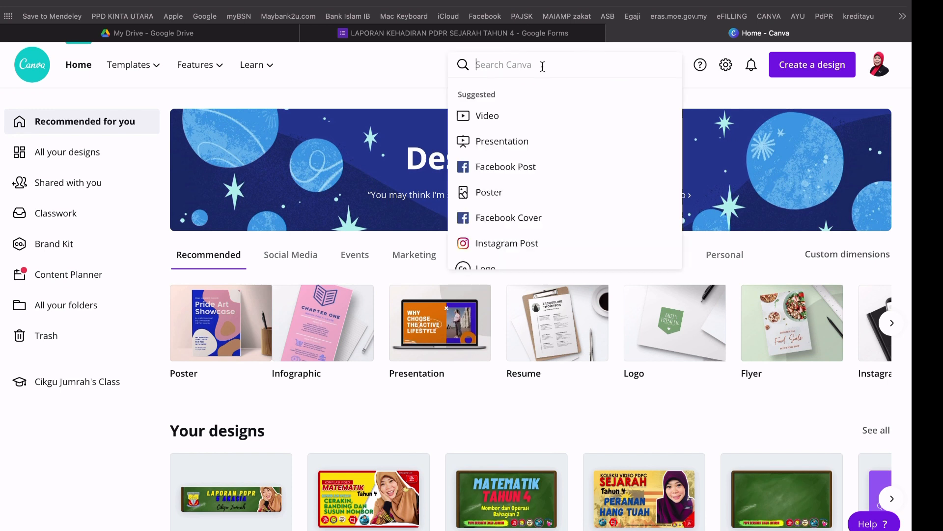
text(GOOGLE)
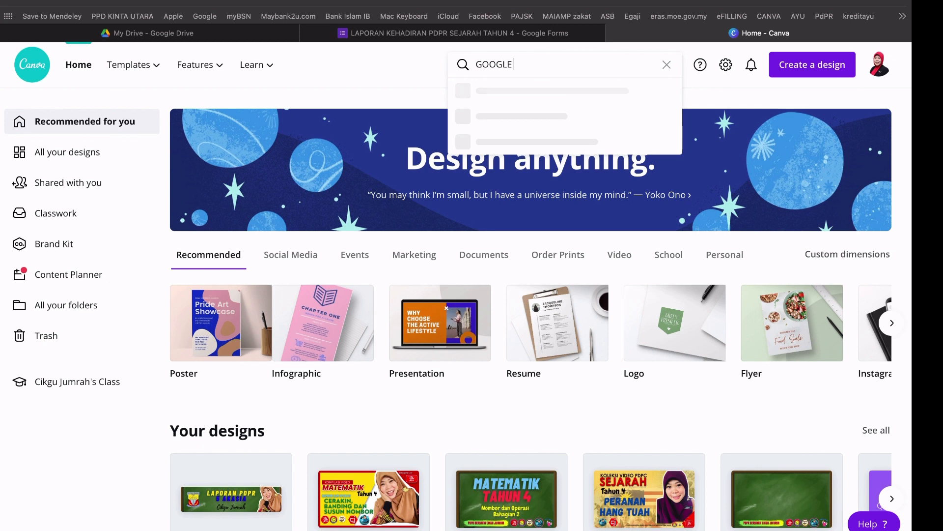
text( FORM H)
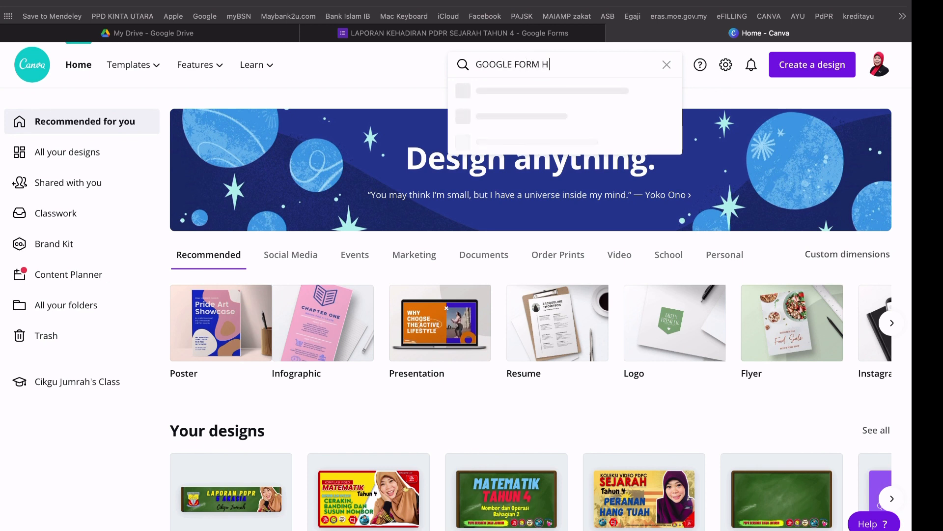
text(EADE)
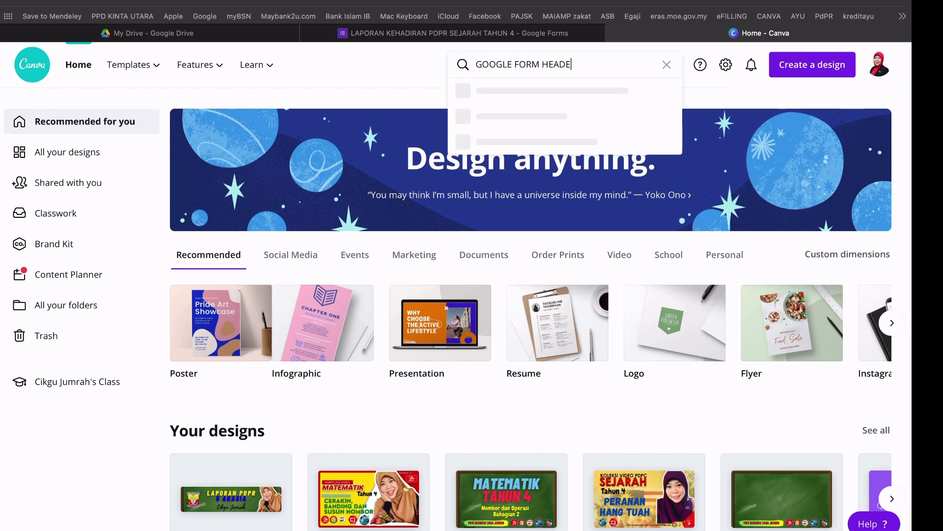
text(R)
key(Return)
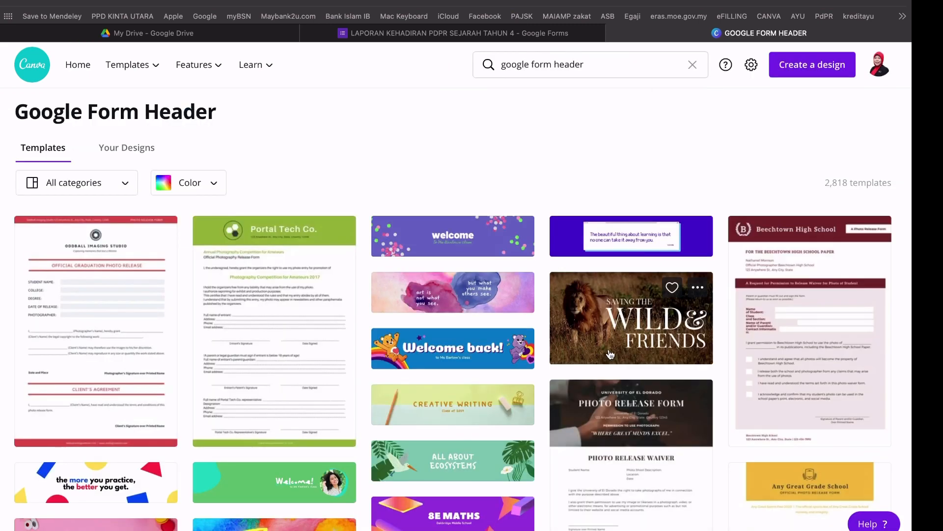
- Open the Pastel Watercolor Art Quote Google Classroom Header template for editing
scroll(653, 374, down, 5)
scroll(653, 377, up, 5)
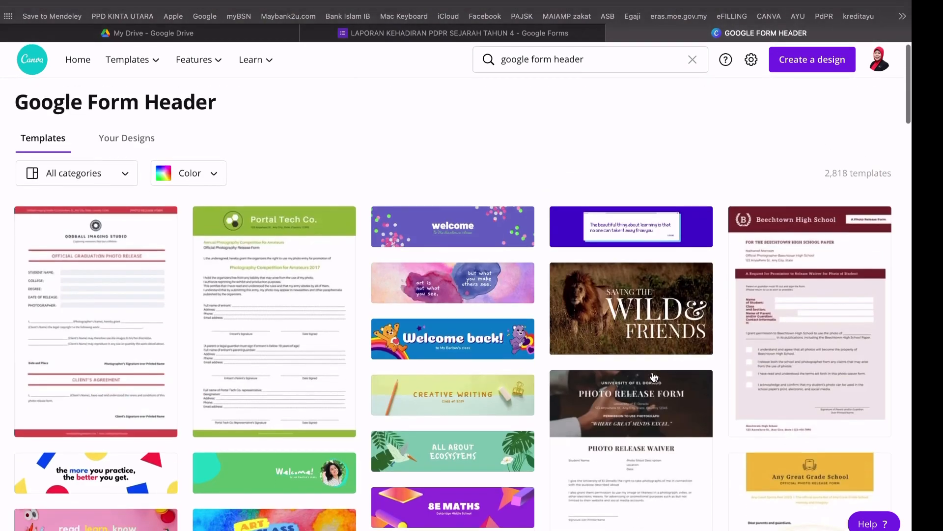
scroll(654, 377, up, 1)
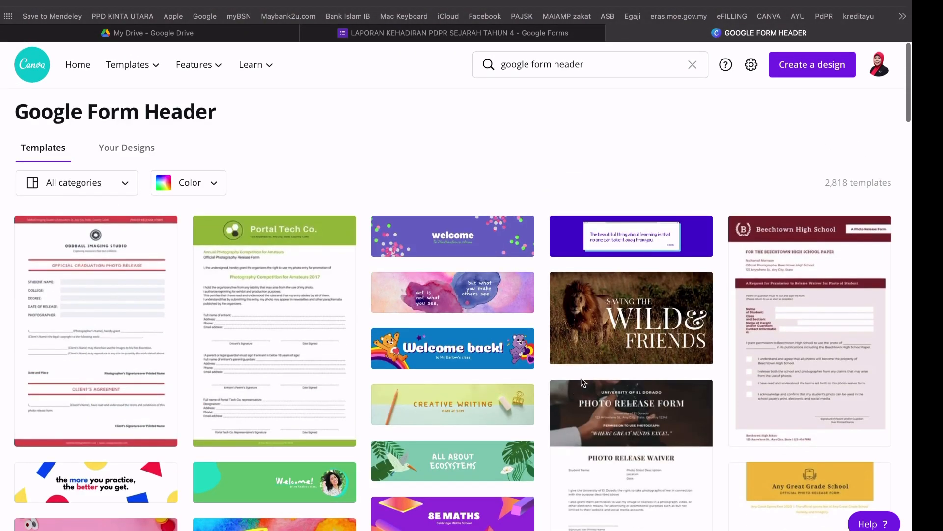
click(483, 308)
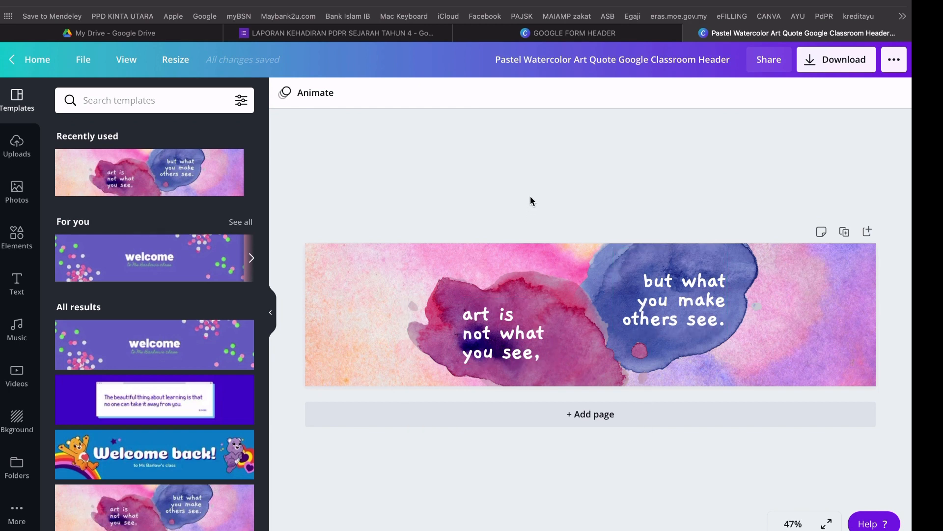
click(273, 317)
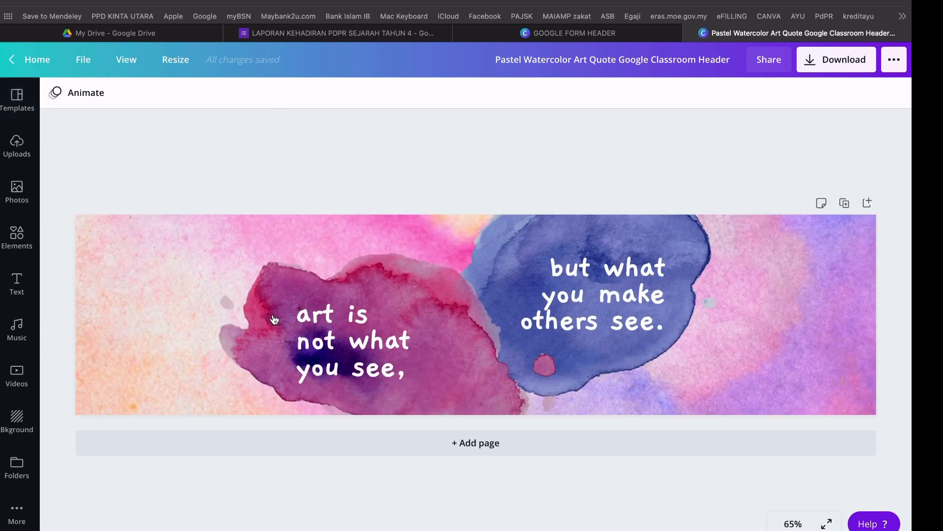
- Add the uploaded S.K. Tasek Dermawan school crest to the banner and place it near the left end
click(17, 146)
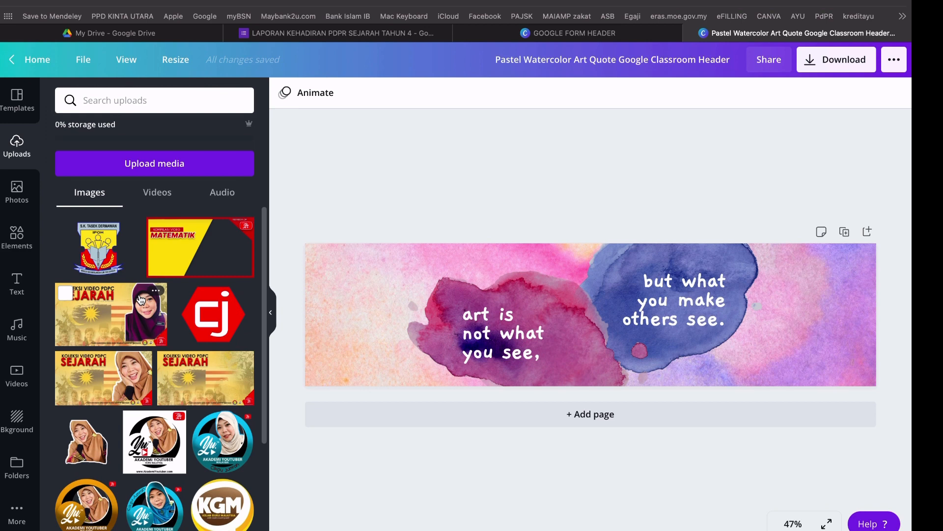
click(93, 253)
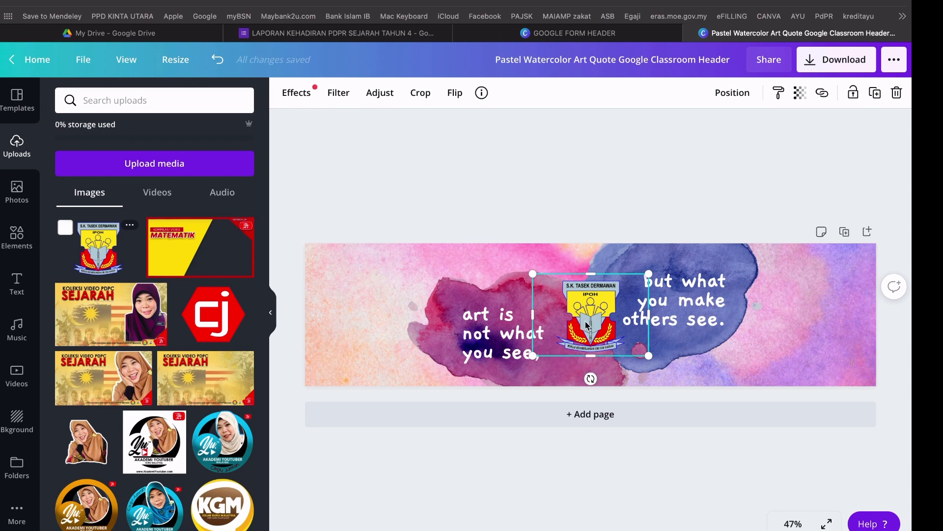
drag(586, 321, 375, 321)
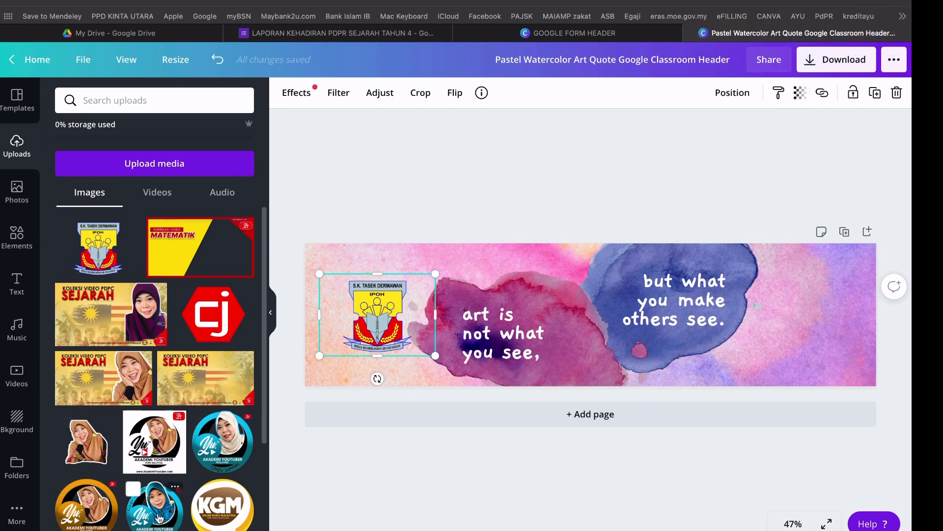
- Add the uploaded round teal Akademi Youtuber portrait badge and place it at the banner's right end
drag(159, 519, 563, 375)
drag(601, 317, 819, 322)
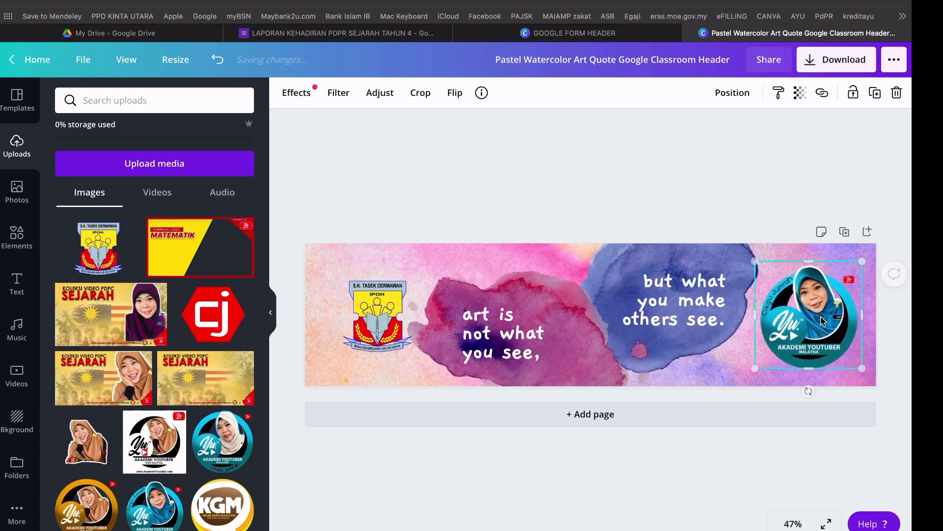
click(716, 472)
- Delete both quote texts, "art is not what you see," and "but what you make others see.", from the banner
click(535, 329)
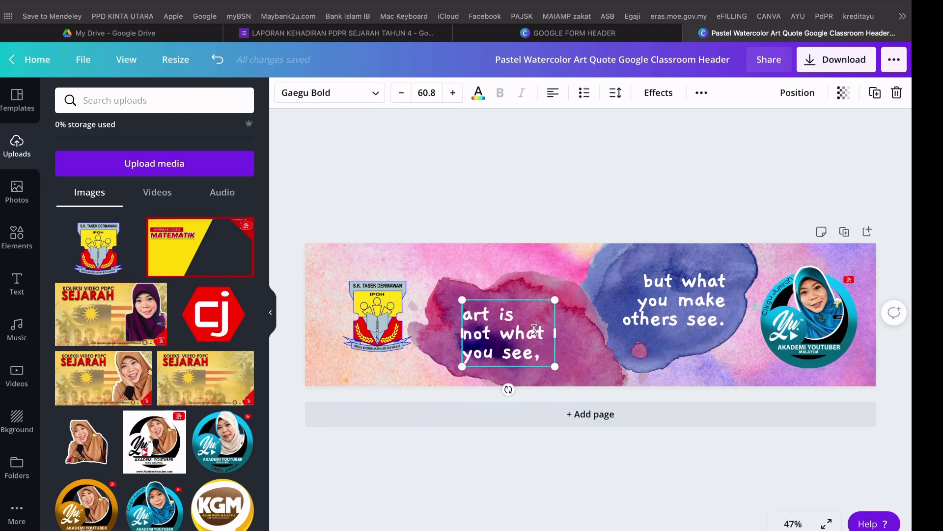
key(BackSpace)
click(674, 301)
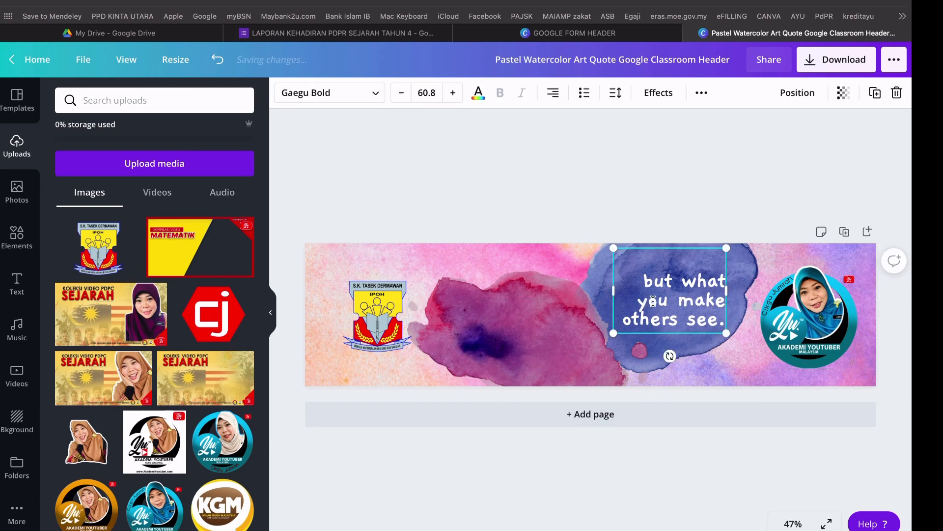
key(BackSpace)
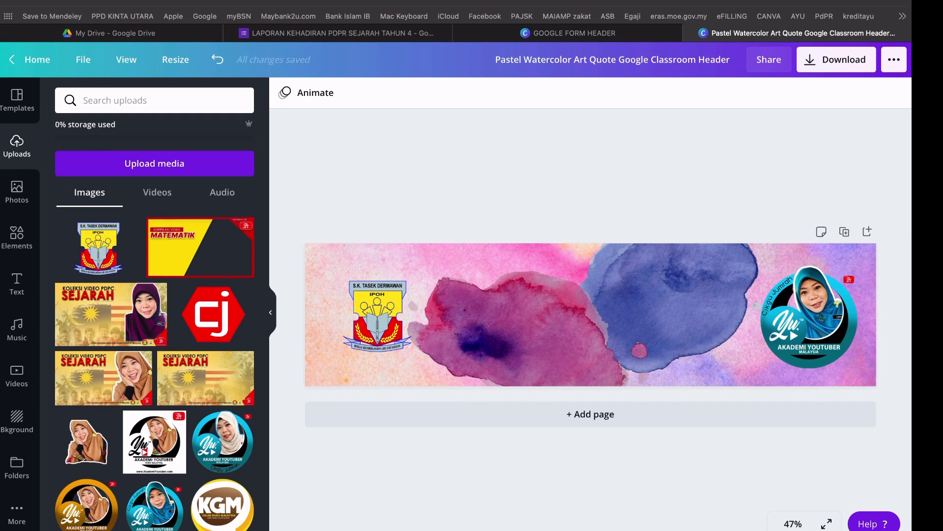
- Add the HUGE SALE font combination to the banner and delete its outlined SALE text
click(17, 282)
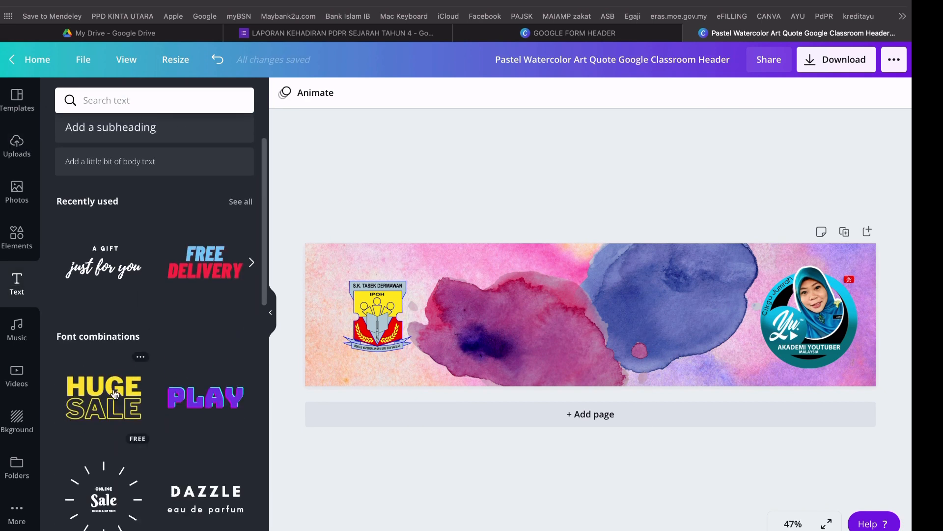
click(104, 396)
click(638, 348)
key(BackSpace)
- Replace the HUGE text with the start of the title, LAPORAN KEHADIRA, shrink it to about size 80.4 and widen its box
double_click(609, 295)
text(LAPORAN KEHADIRAN SEJARAH)
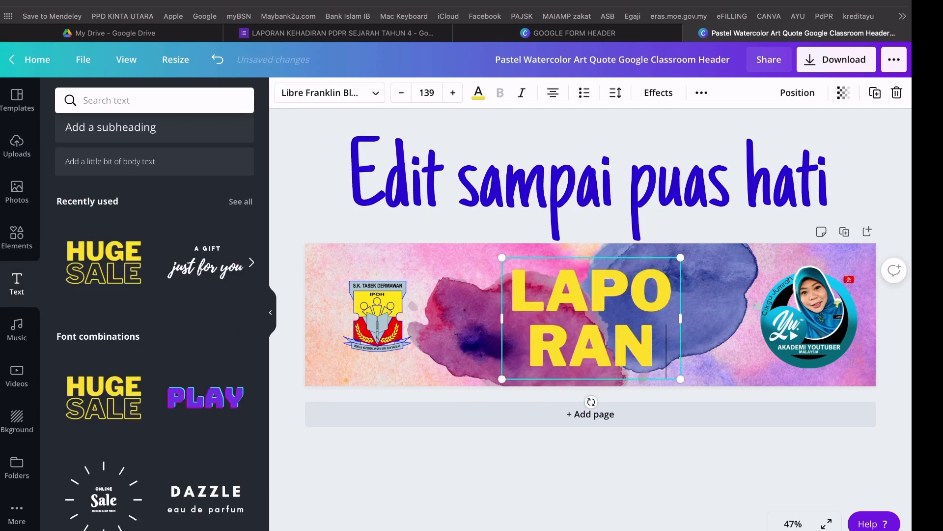
key(BackSpace)
key(BackSpace)
key(BackSpace)
key(BackSpace)
key(BackSpace)
key(BackSpace)
key(BackSpace)
key(BackSpace)
key(BackSpace)
drag(680, 256, 605, 356)
drag(605, 423, 735, 423)
drag(618, 390, 569, 304)
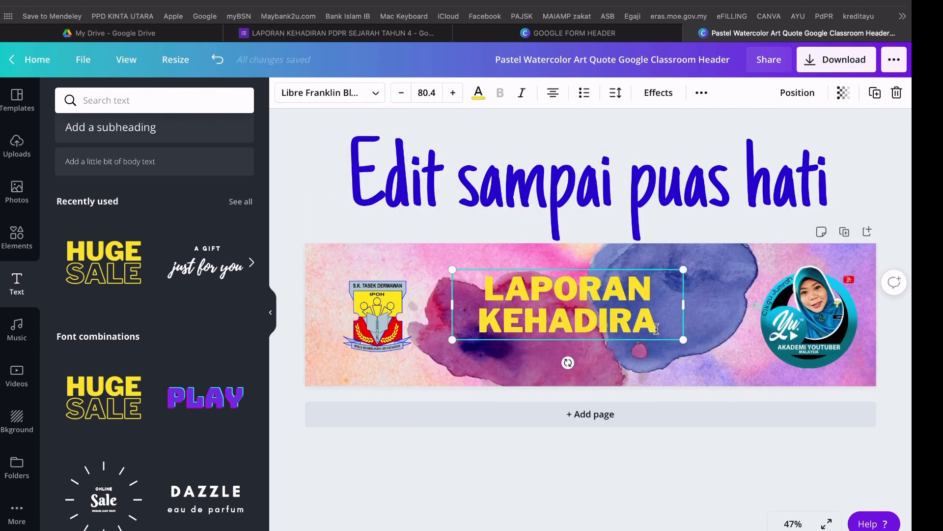
- Complete the title as LAPORAN KEHADIRAN PDPR SEJARAH TAHUN 4 and fit it at about size 60.5 between the badge and the crest shifted outward
click(656, 322)
text(N PDPR SEJARAH TAHUN 4)
drag(685, 350, 861, 345)
drag(452, 320, 416, 320)
drag(377, 316, 349, 316)
drag(639, 314, 608, 325)
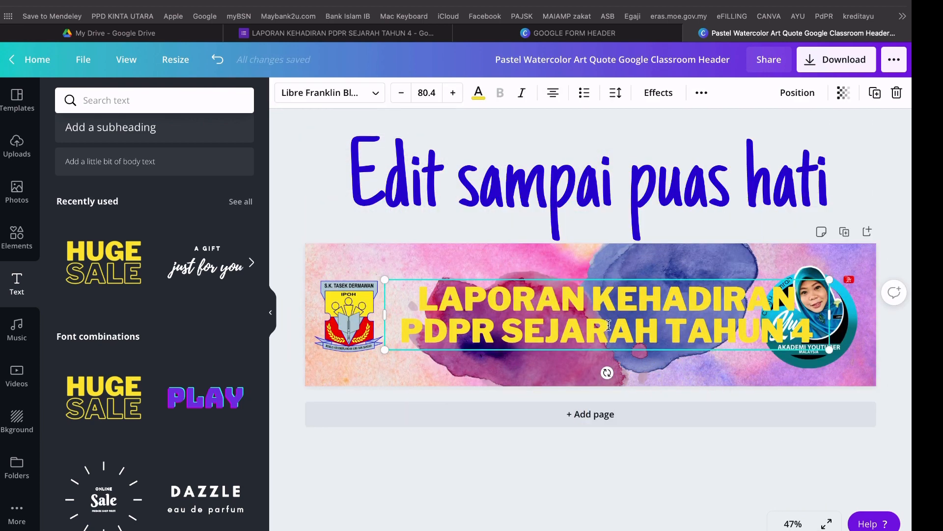
drag(829, 315, 888, 314)
drag(887, 279, 763, 296)
- Apply a soft shadow effect to the title and colour all of its text black
click(659, 93)
click(226, 156)
click(395, 311)
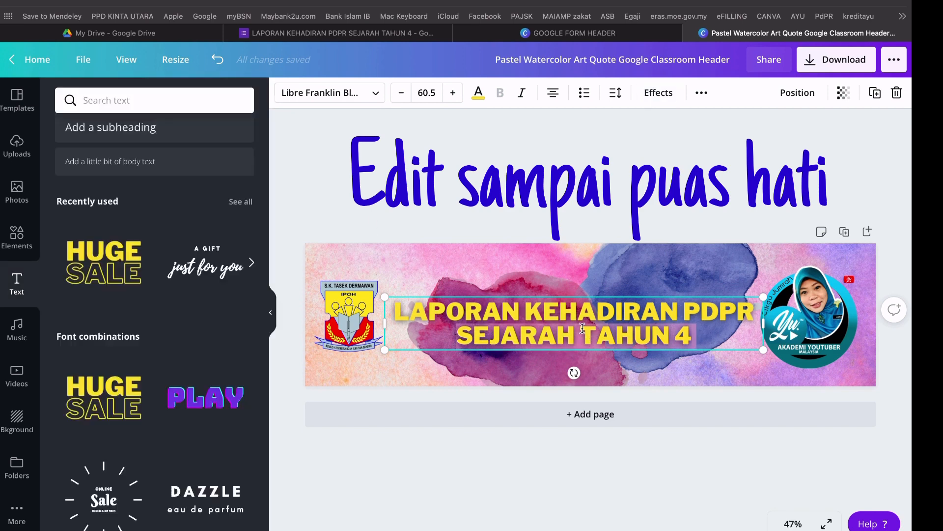
drag(394, 311, 695, 338)
click(480, 93)
click(69, 375)
- Delete the dark pink and blue watercolor blots behind the title
click(518, 296)
click(514, 283)
key(BackSpace)
click(673, 275)
key(BackSpace)
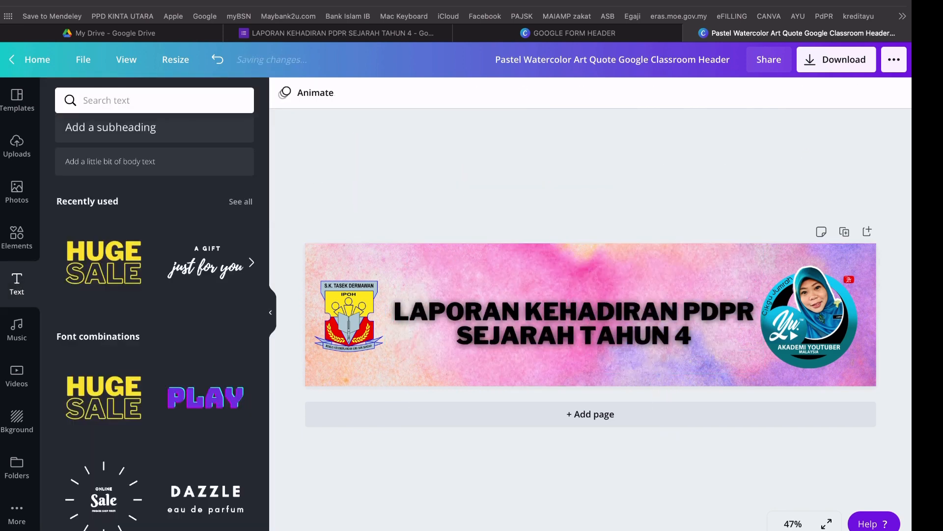
- Shift the portrait badge slightly outward and break the title so that PDPR starts a new line
drag(639, 315, 639, 311)
drag(811, 317, 819, 316)
click(681, 308)
click(681, 309)
key(Return)
- Enlarge the three-line title and move it into the space between the crest and the badge
drag(759, 295, 795, 255)
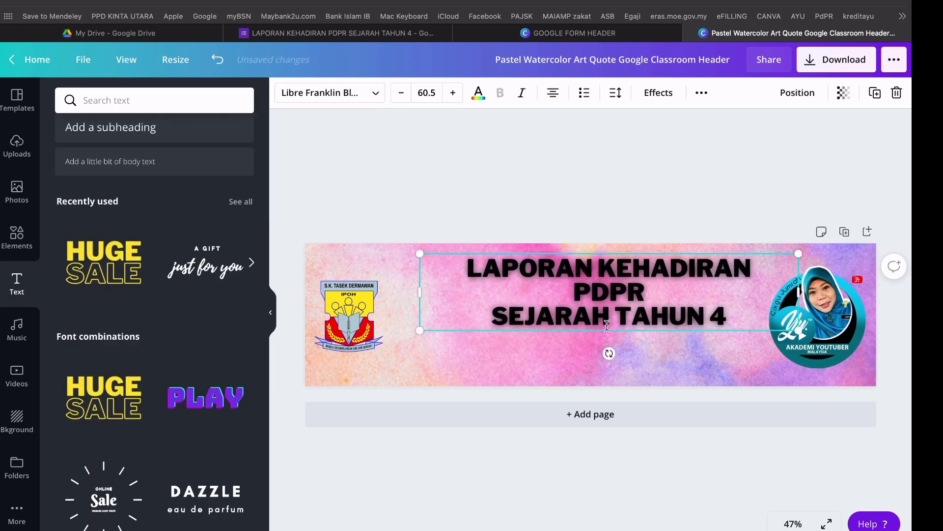
drag(420, 331, 349, 345)
drag(349, 299, 459, 300)
drag(459, 344, 391, 380)
drag(607, 299, 595, 310)
- Resize the title to fit between the crest and the badge, and centre it on the banner
click(795, 96)
click(757, 209)
click(810, 304)
click(712, 305)
drag(797, 266, 748, 279)
click(797, 93)
click(756, 210)
click(649, 209)
click(506, 177)
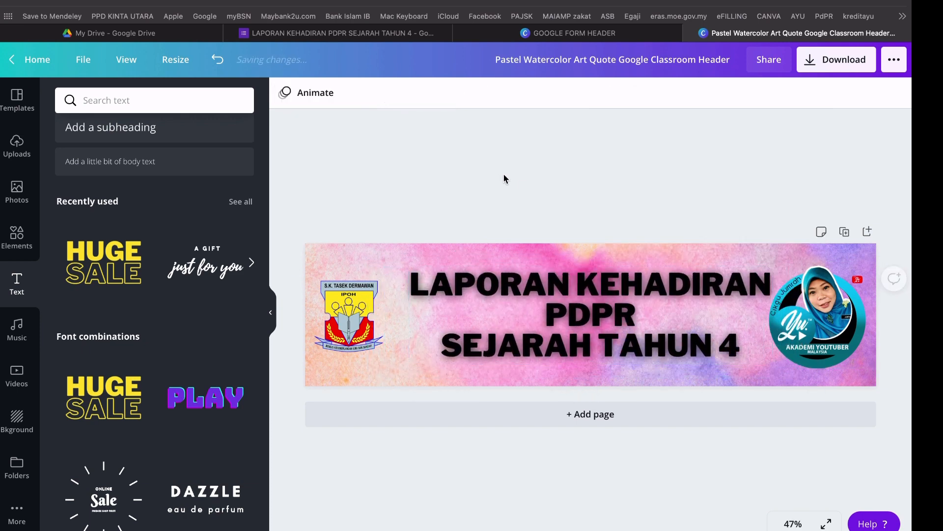
- Enlarge the school crest slightly and centre it vertically on the banner
click(403, 329)
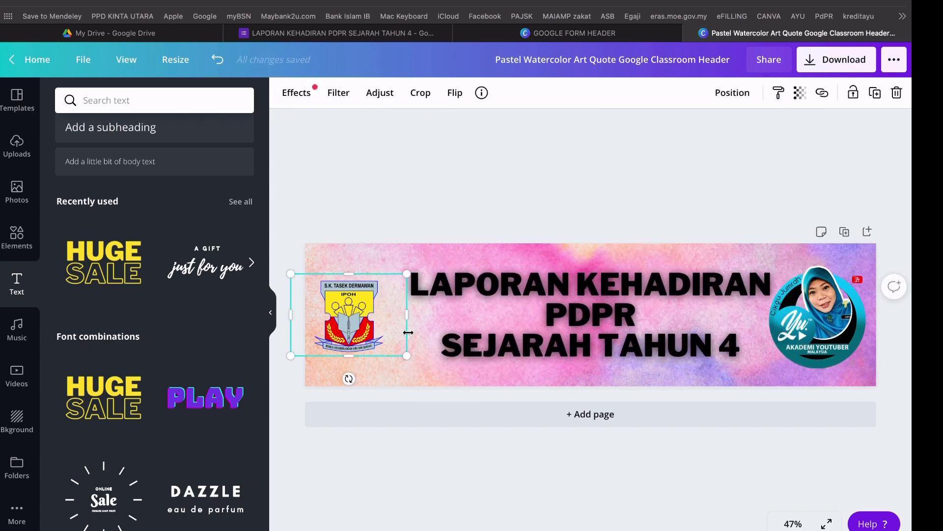
drag(420, 360, 433, 376)
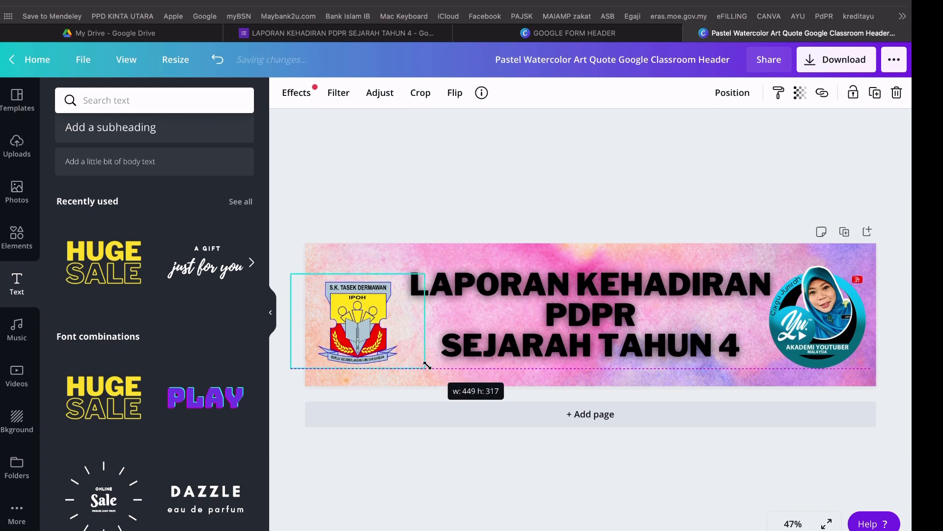
drag(368, 336, 367, 333)
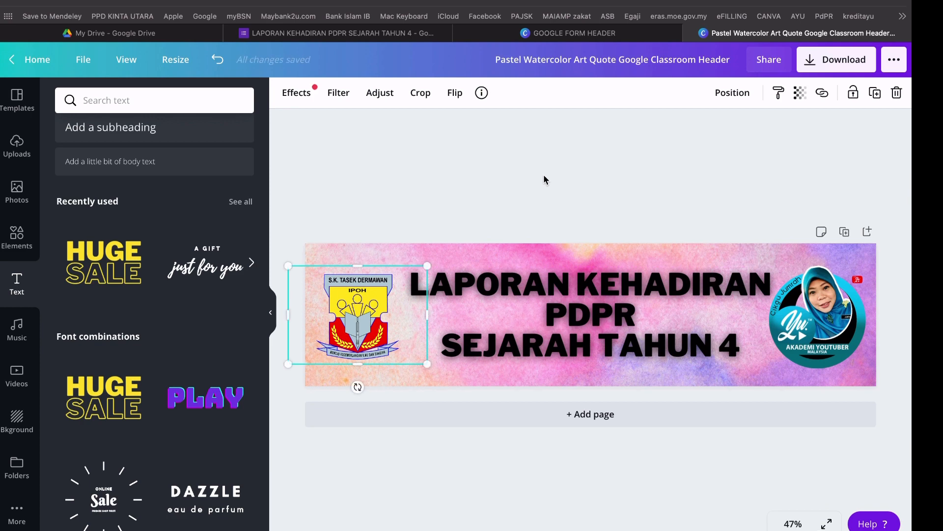
click(808, 121)
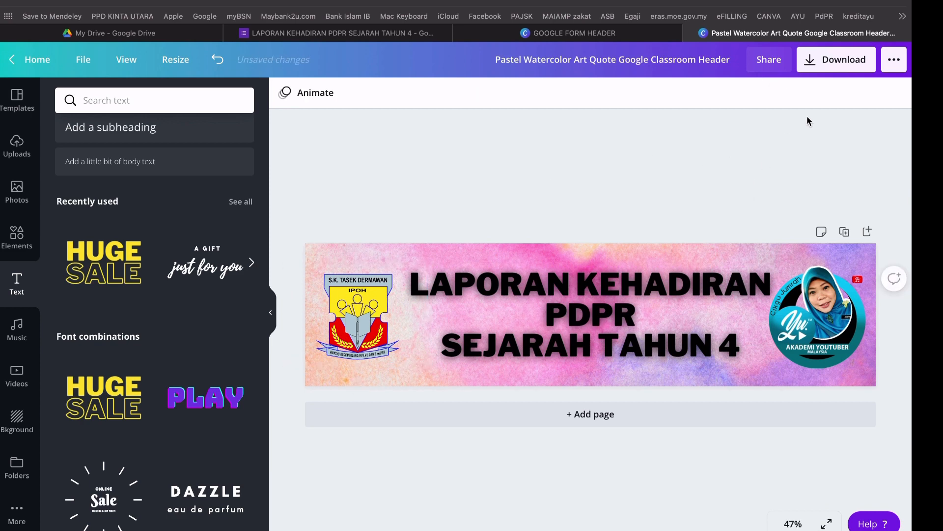
- Download the banner as a JPG at size 1 and quality 80
click(842, 63)
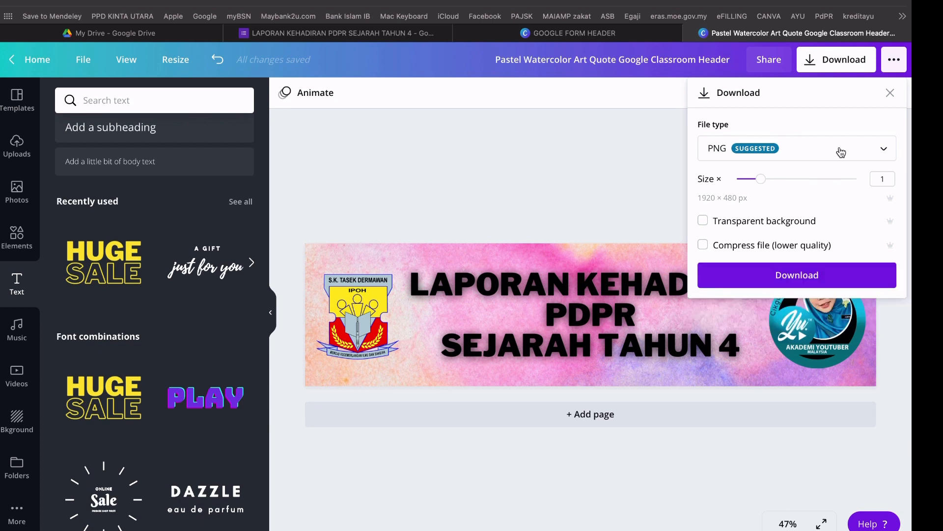
click(842, 152)
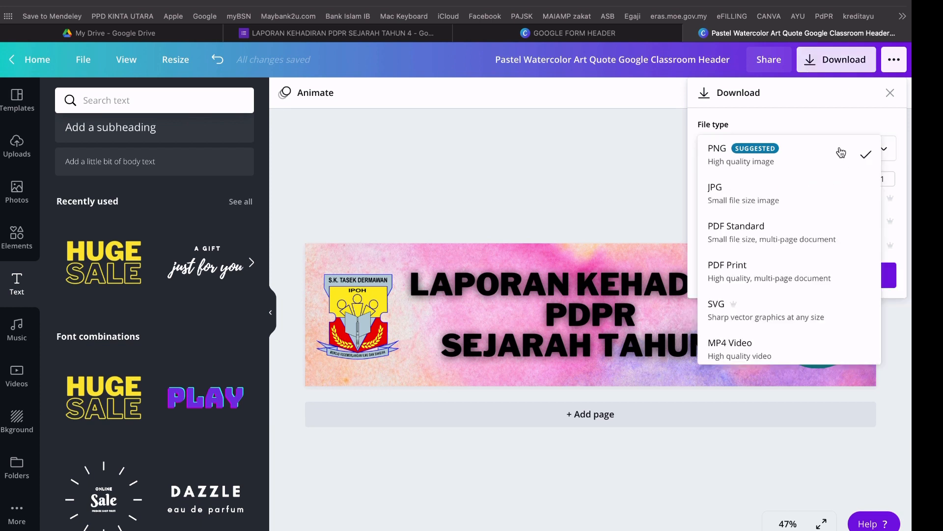
click(807, 197)
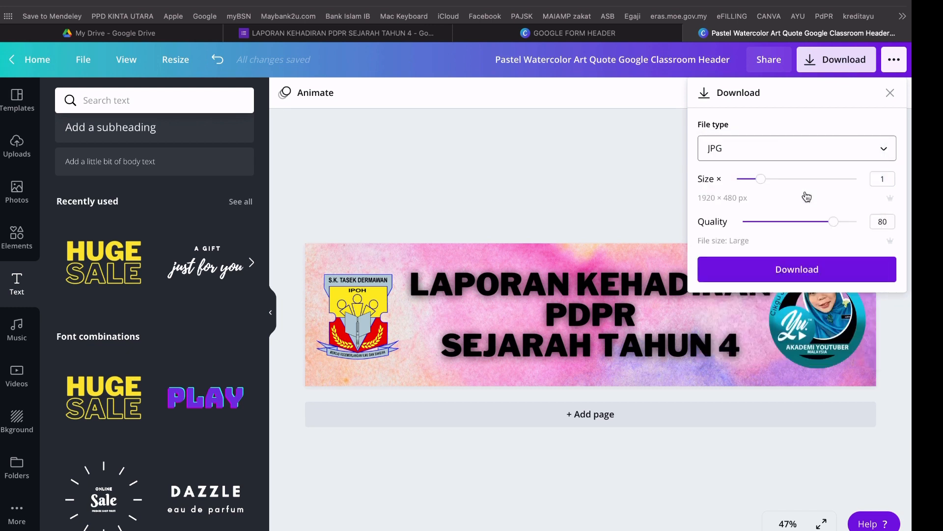
click(812, 270)
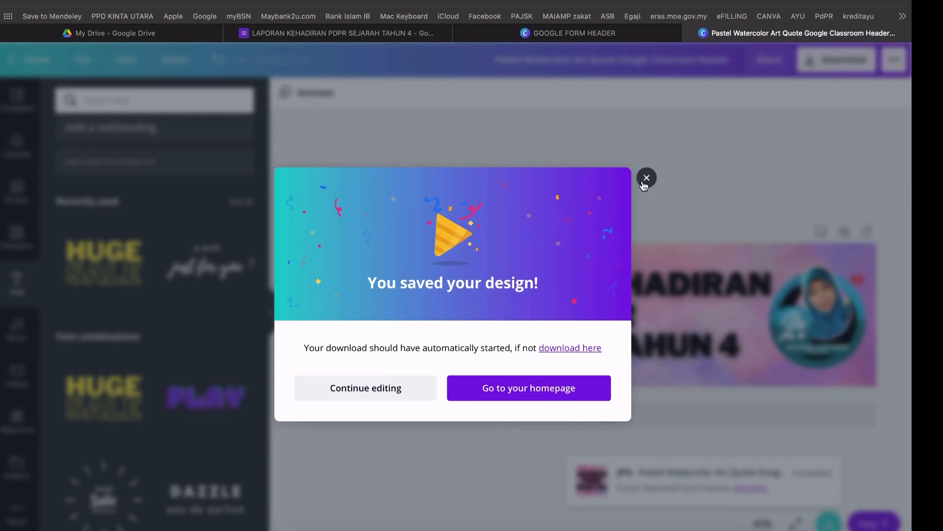
key(ctrl+Left)
key(ctrl+Right)
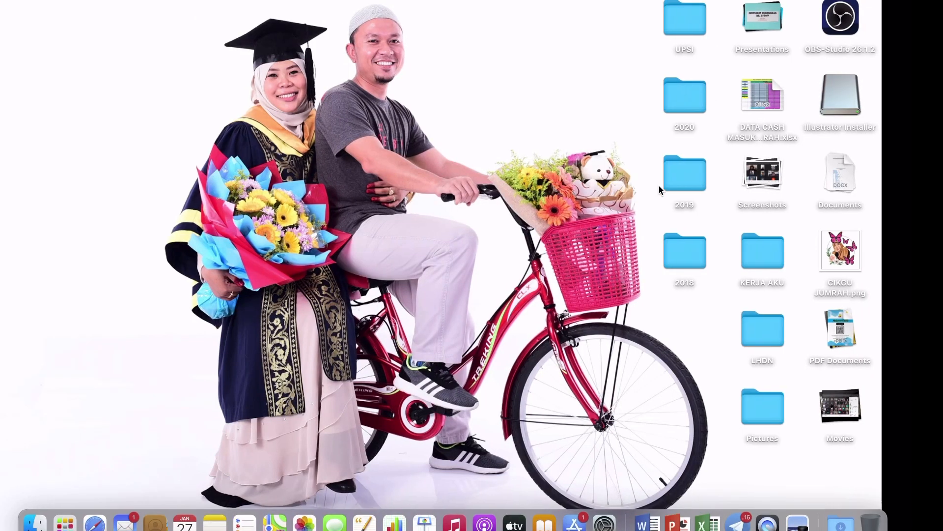
key(ctrl+Right)
key(ctrl+Left)
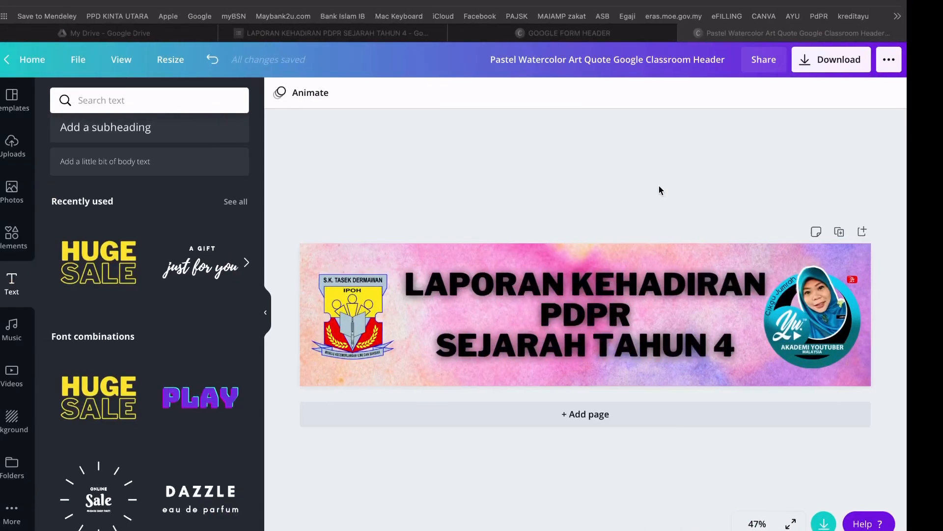
- Switch to the LAPORAN KEHADIRAN PDPR SEJARAH TAHUN 4 form in Google Forms and open its theme options
click(393, 35)
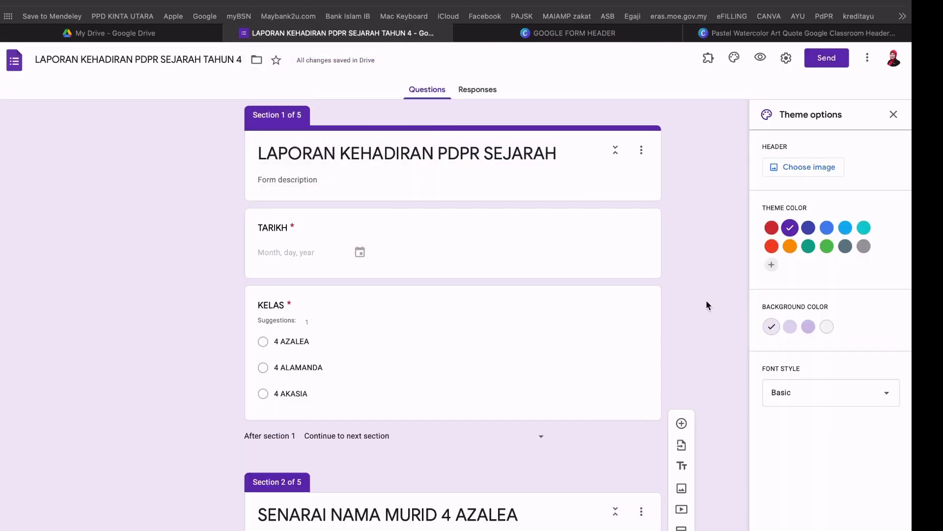
click(894, 115)
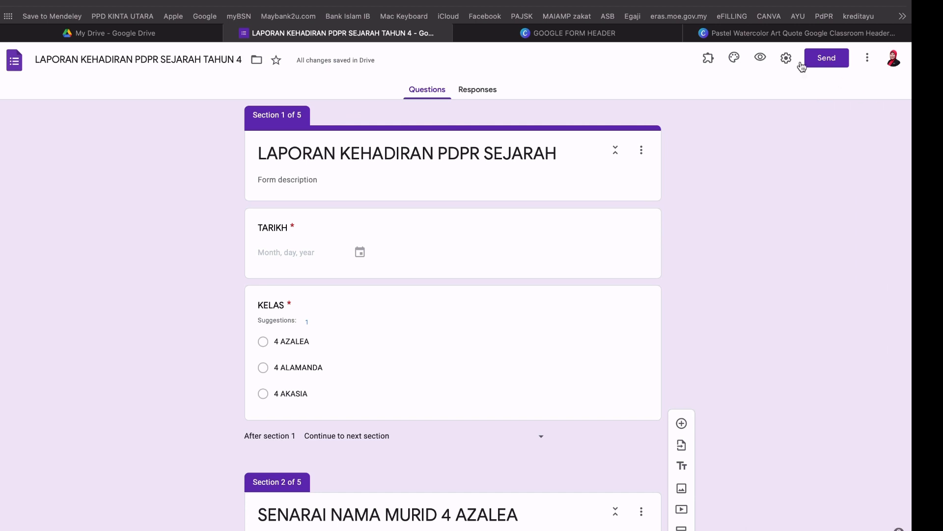
click(735, 60)
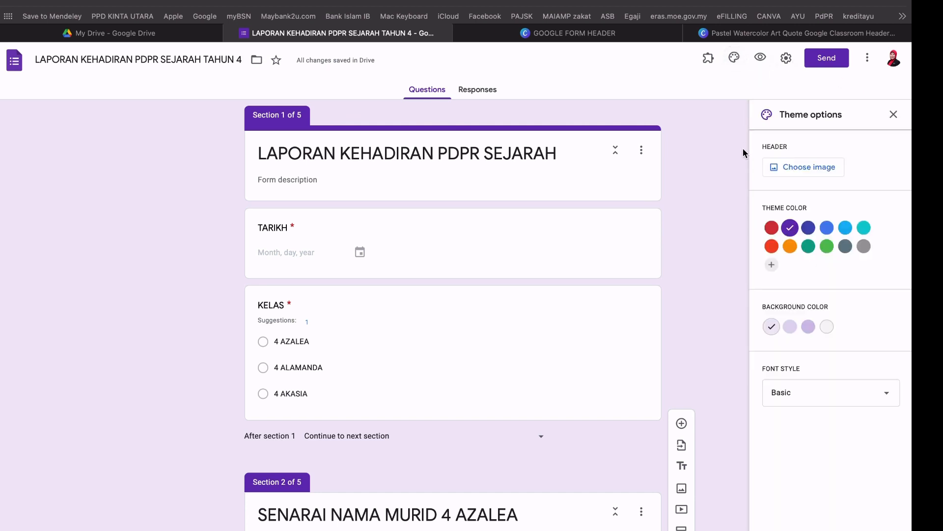
- Upload Pastel Watercolor Art Quote Google Classroom Header.jpg from the recent files as the form's header image
click(795, 169)
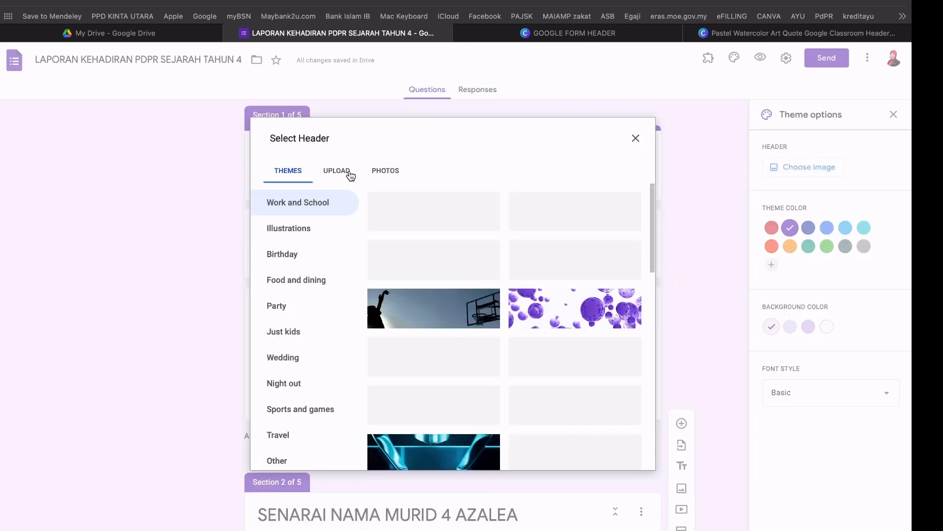
click(351, 173)
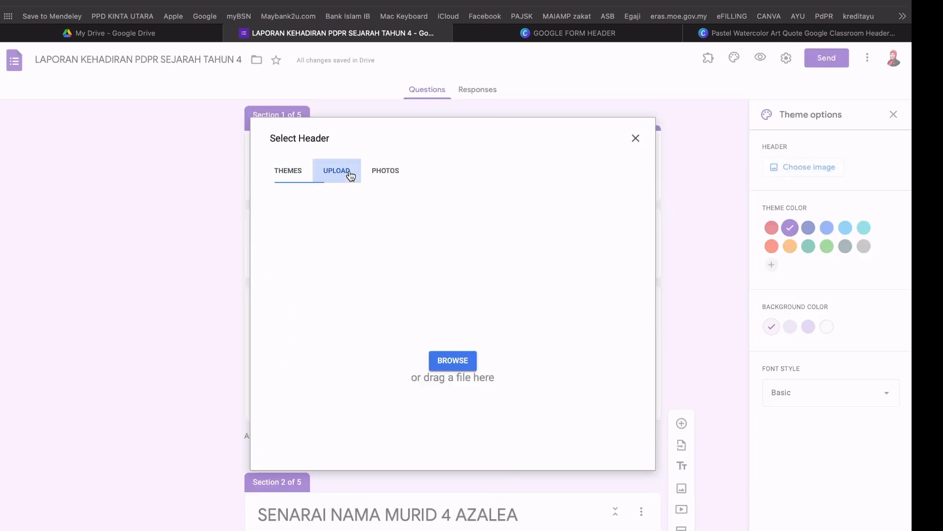
click(457, 366)
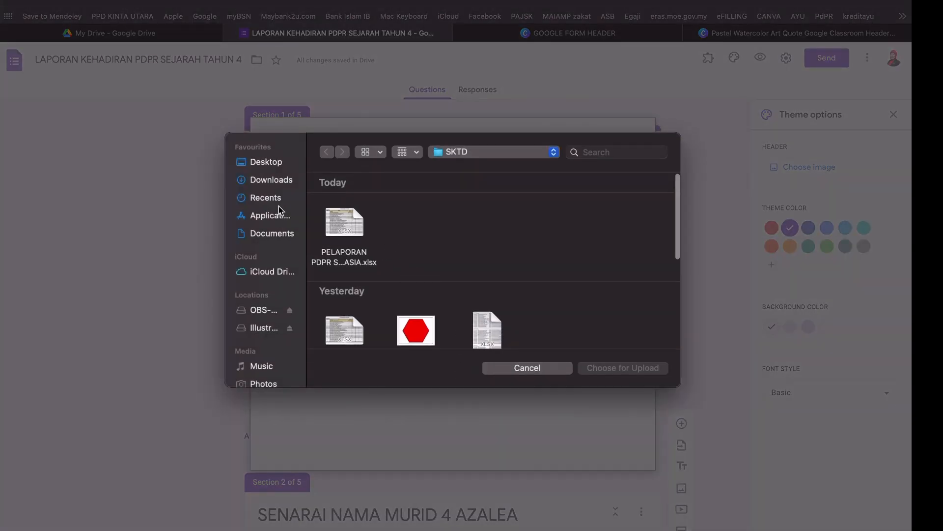
click(278, 198)
click(347, 229)
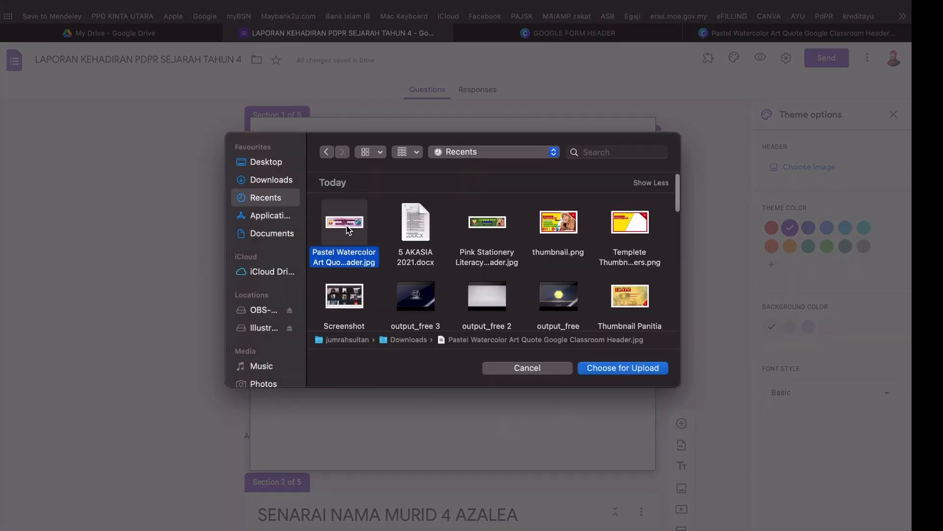
click(647, 368)
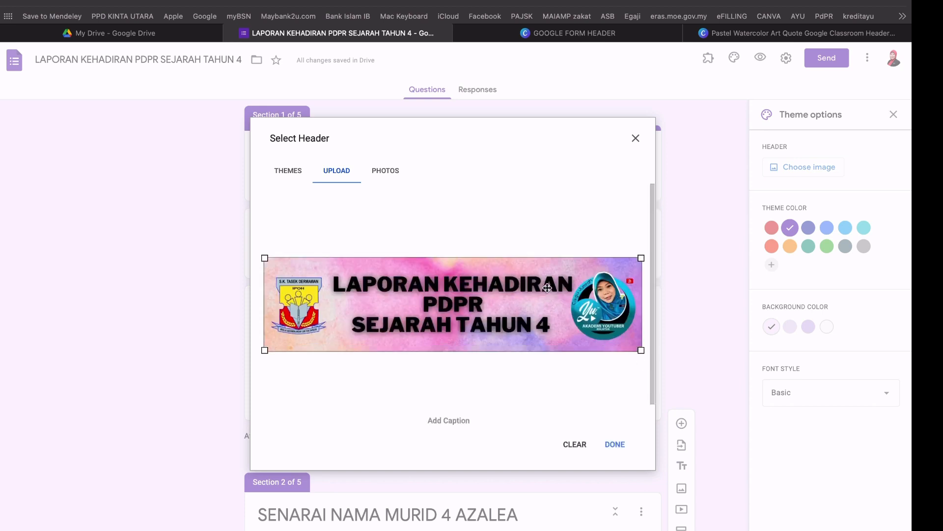
click(615, 445)
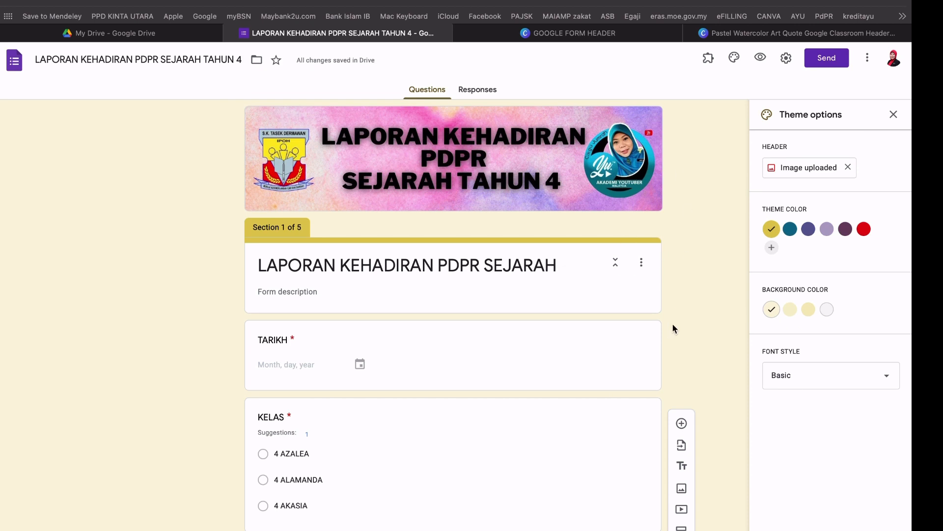
- Try the red, indigo and teal theme colors on the form, and set the theme color back to mustard yellow
click(864, 231)
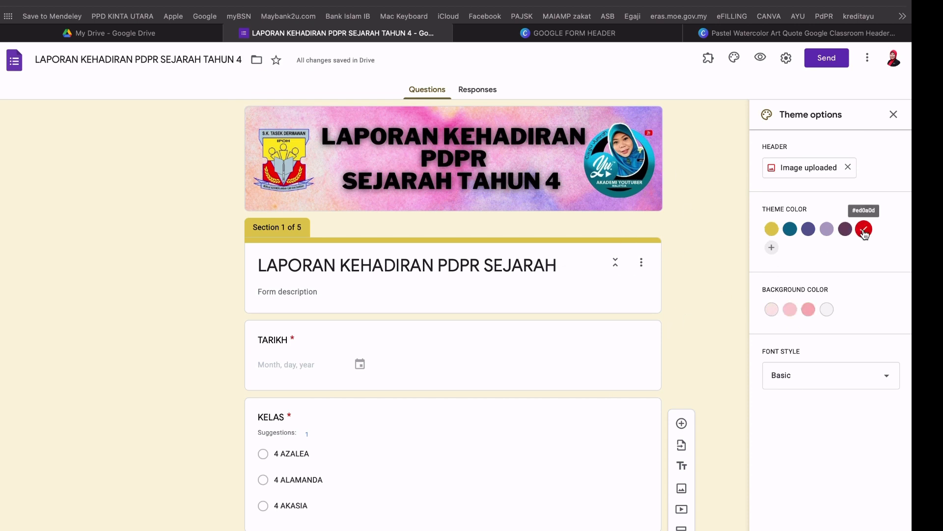
click(808, 230)
click(792, 231)
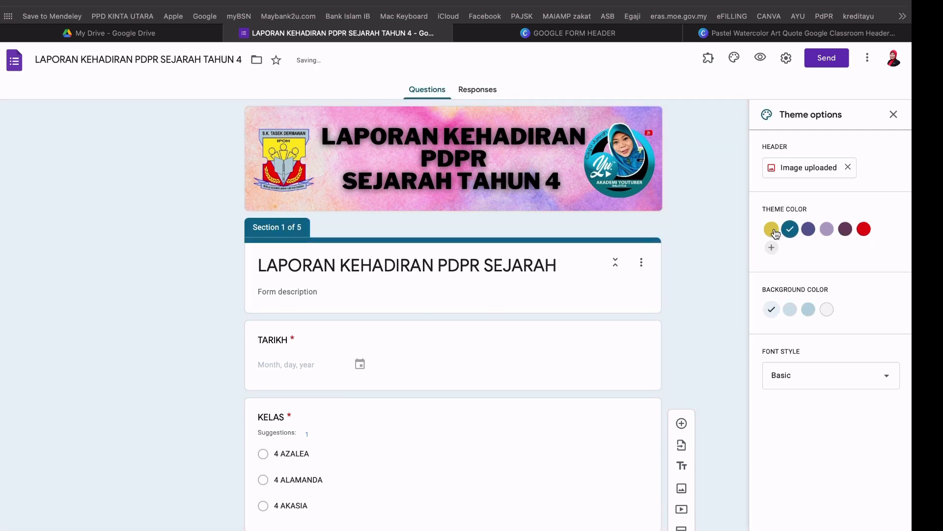
click(771, 230)
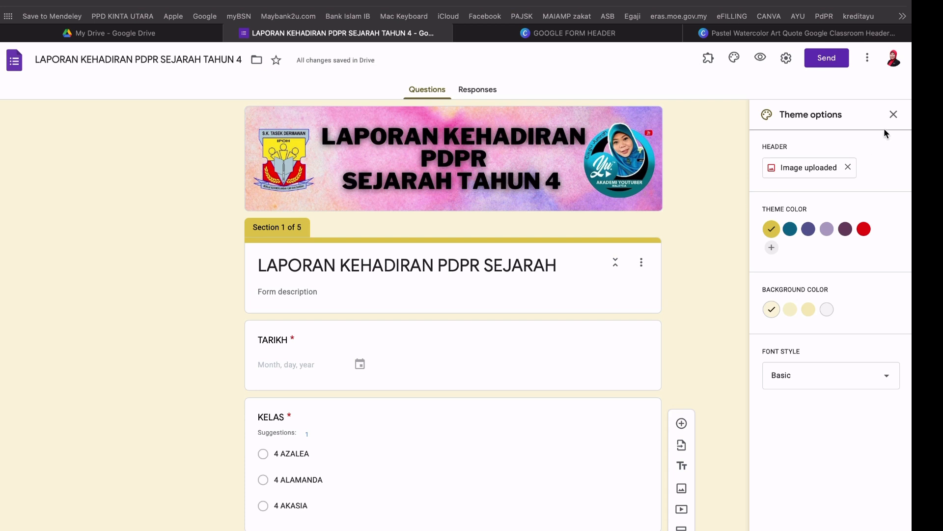
click(894, 115)
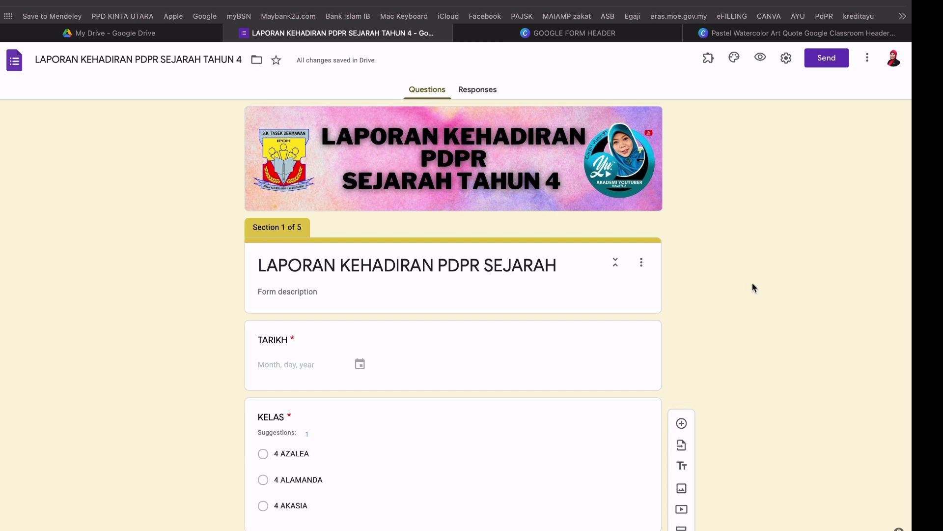
- Copy the form's shareable link with the URL shortened
click(829, 58)
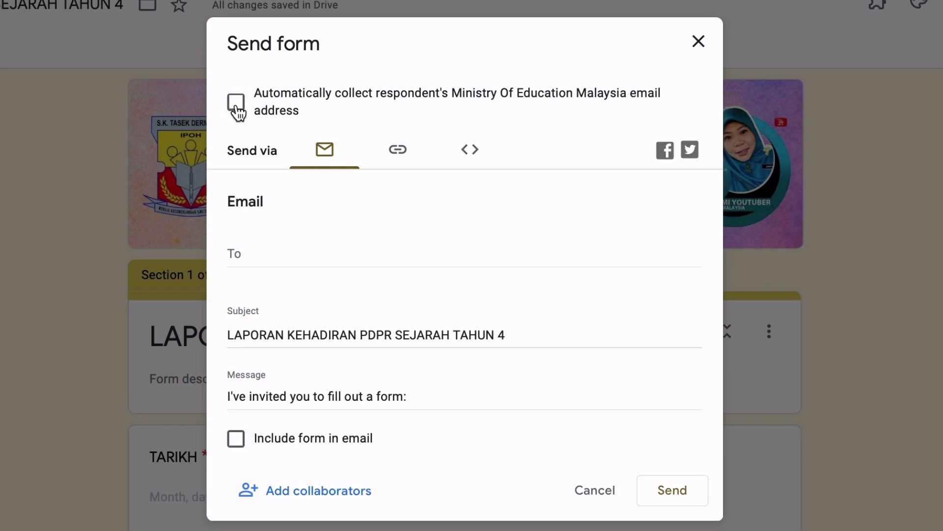
click(396, 156)
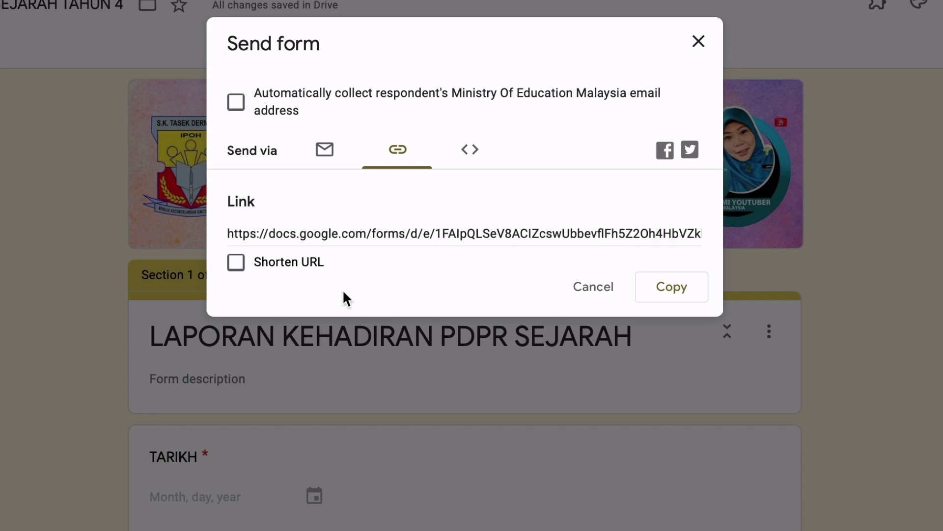
click(236, 262)
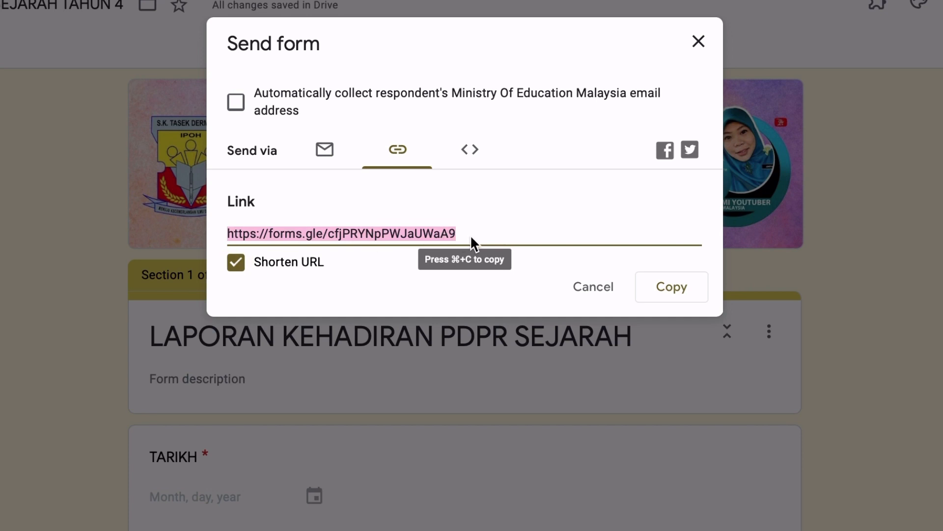
click(685, 294)
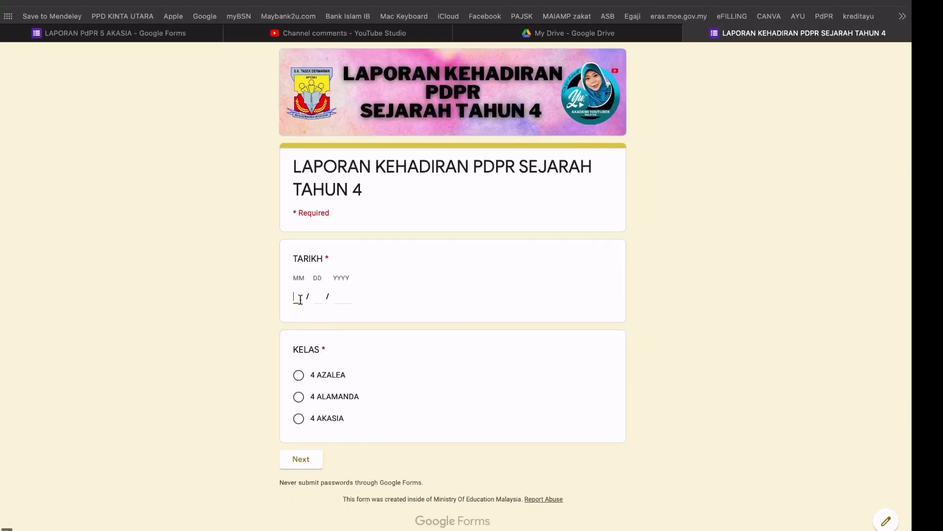
- Enter the date 01/27/2021 for TARIKH, choose 4 AZALEA as the KELAS, and continue to the class's name list
text(01)
click(314, 298)
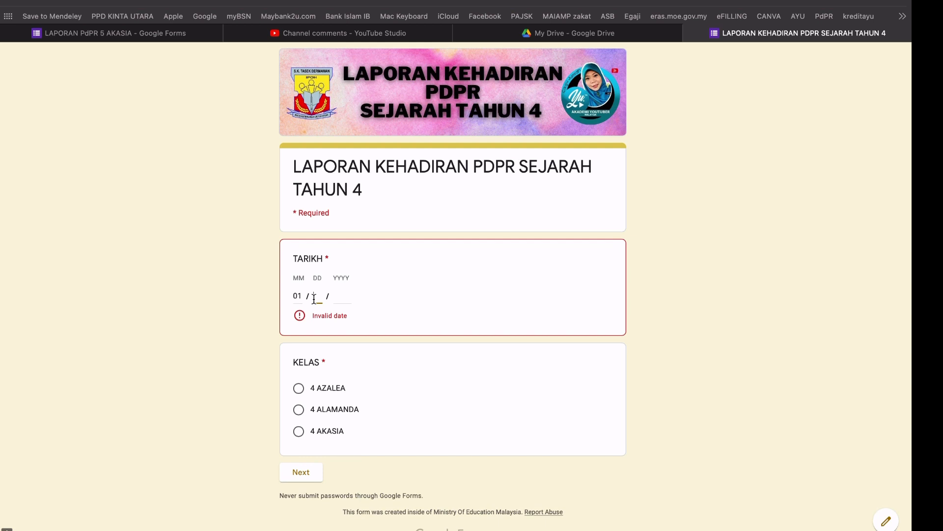
text(27)
click(339, 295)
text(2021)
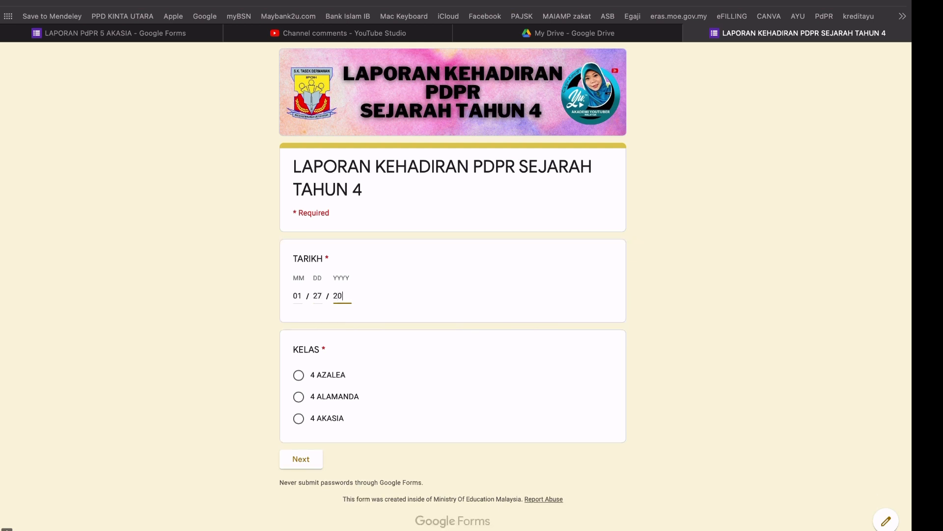
click(384, 310)
click(300, 378)
click(309, 464)
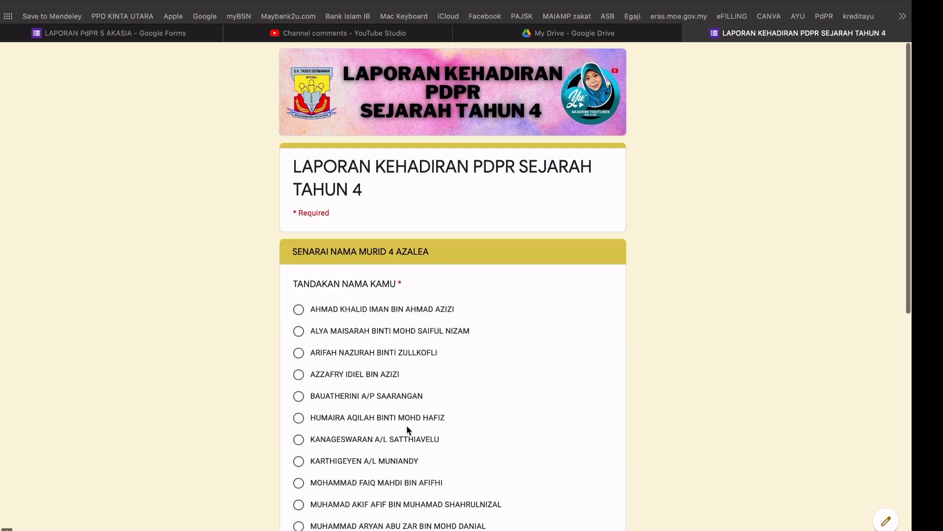
- Select the first pupil's name in the 4 AZALEA list and continue to the RUMUSAN PDPR section
scroll(407, 429, down, 9)
scroll(407, 428, up, 5)
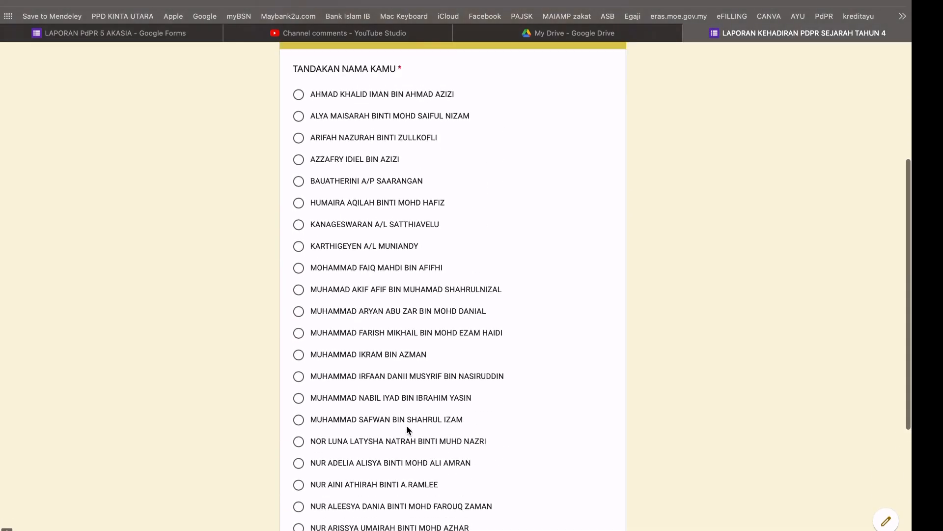
scroll(406, 424, up, 2)
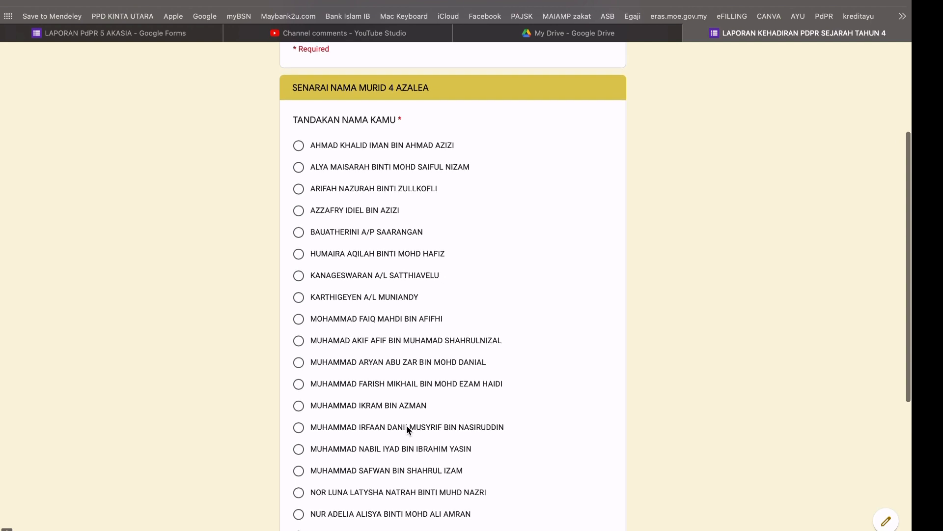
click(299, 146)
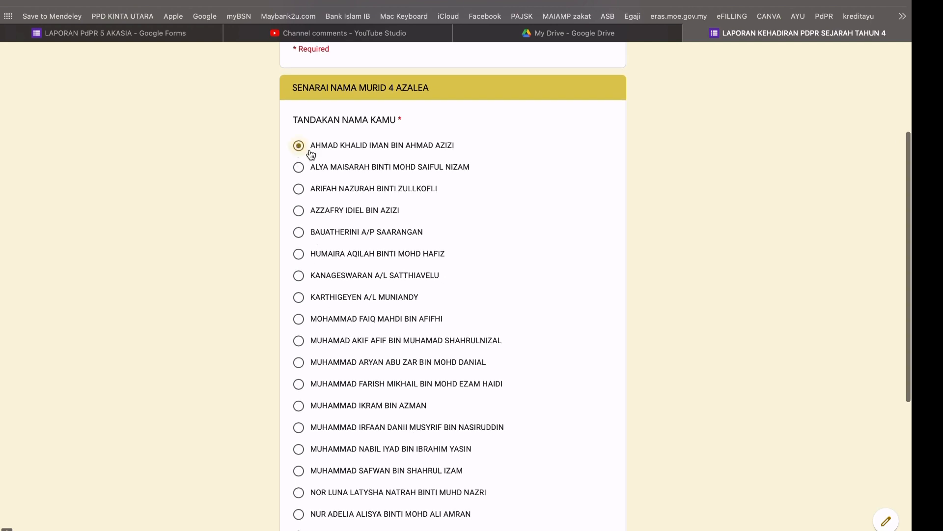
scroll(440, 322, down, 4)
scroll(440, 319, down, 3)
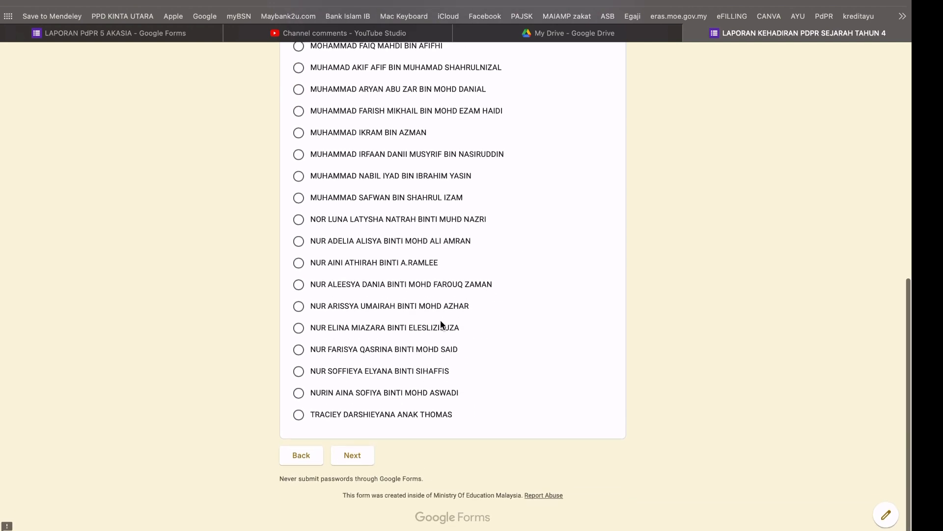
click(360, 461)
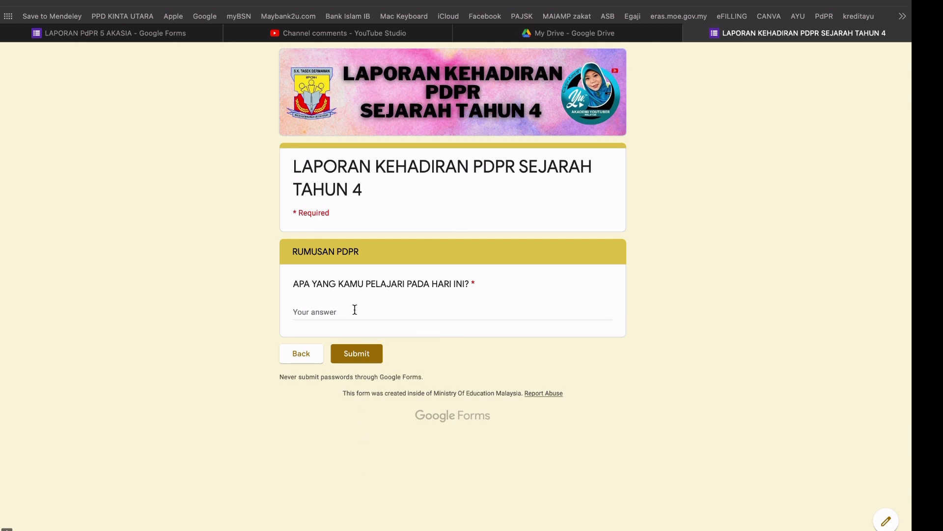
- Answer the RUMUSAN PDPR question with "Saya sangat seronok, tapi line tak clear cikgu..." and submit the response
click(398, 314)
text(S)
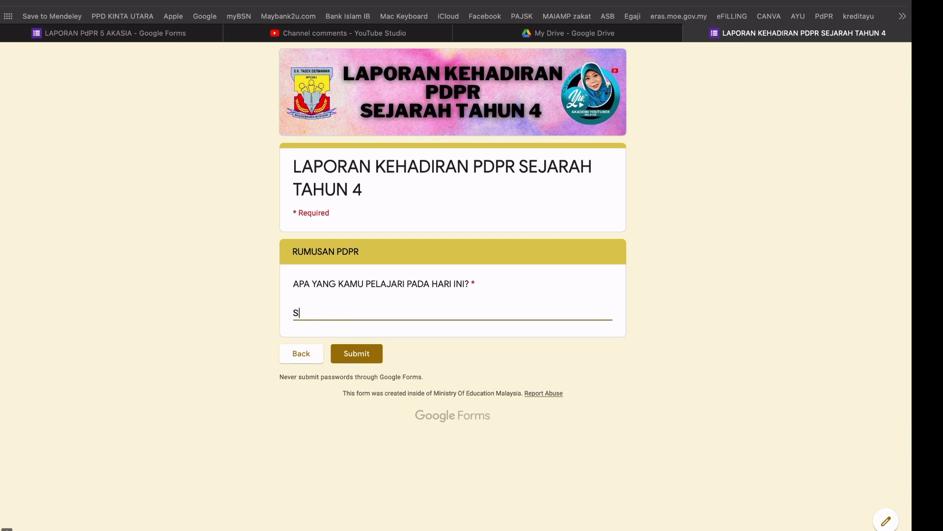
text(aya sangat seronok, tap)
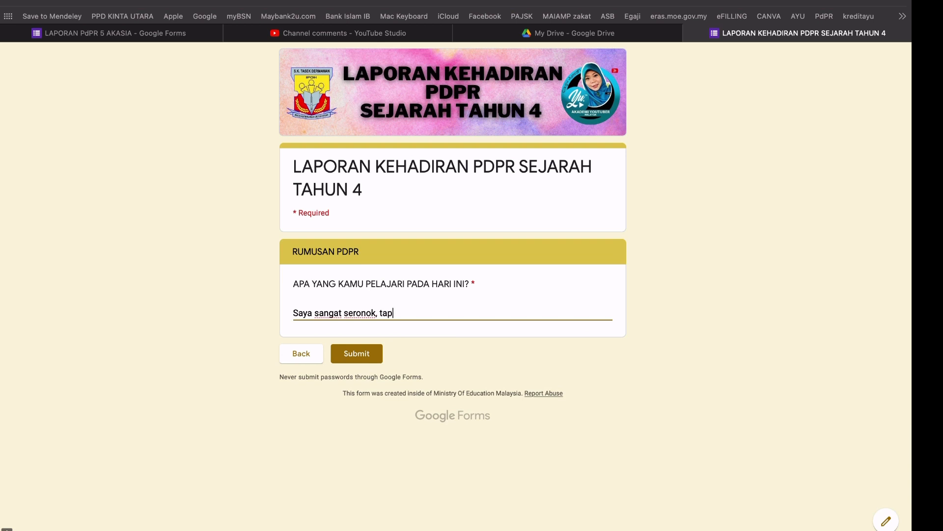
text(i line tak clear cikgu...)
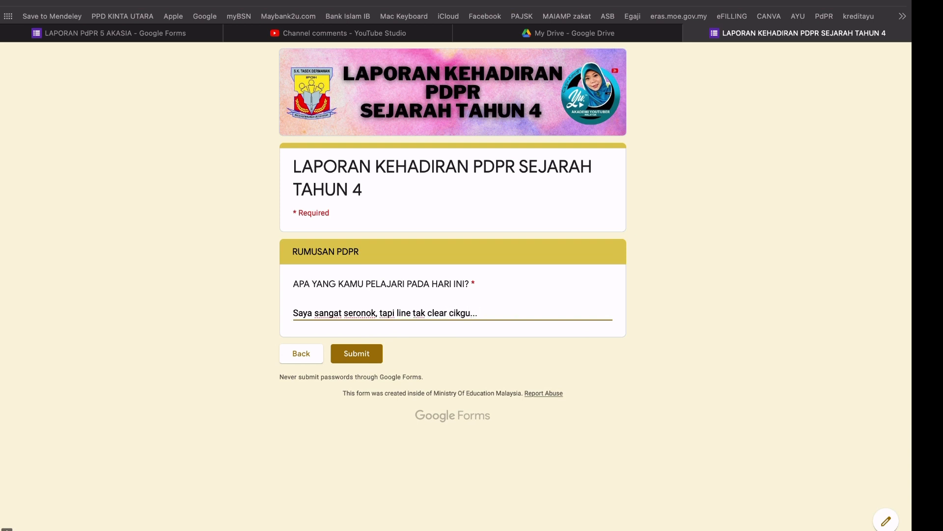
click(354, 350)
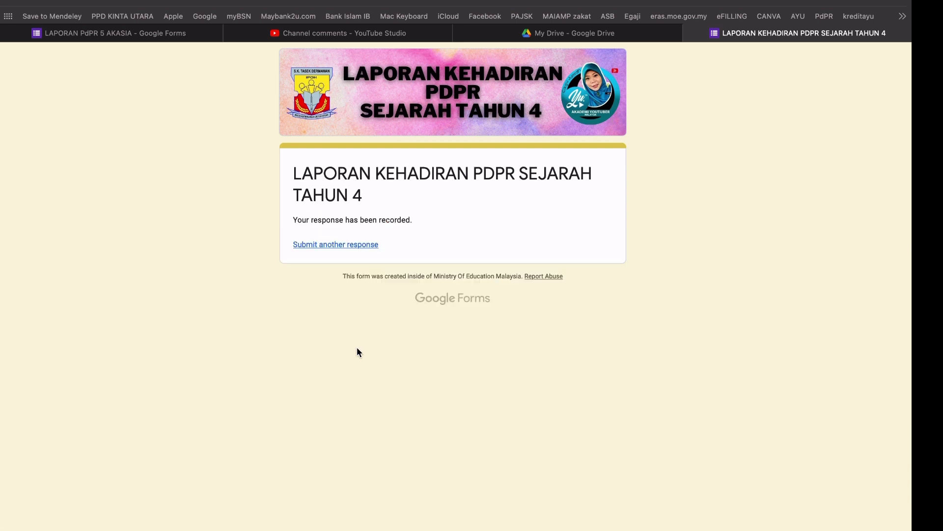
- Return to the LAPORAN KEHADIRAN PDPR SEJARAH TAHUN 4 form's editor through Google Drive and examine its response summary for every section
click(630, 31)
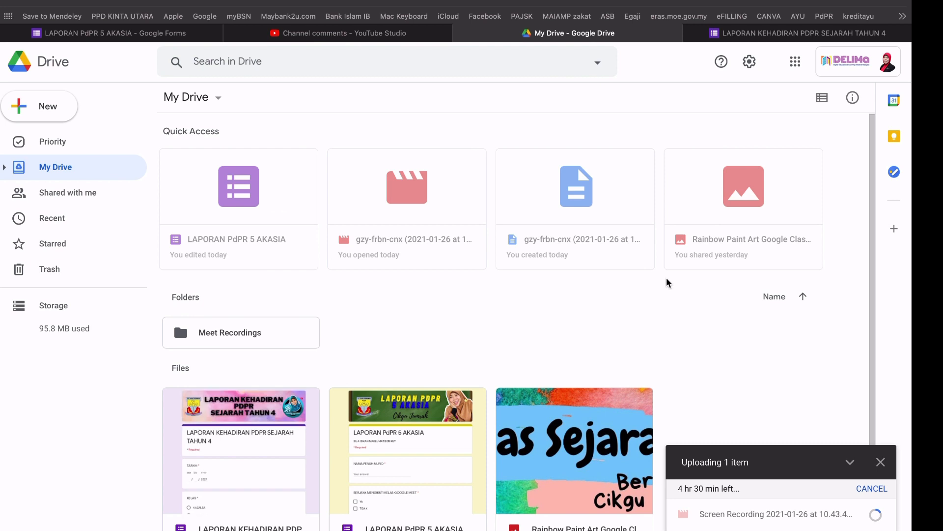
click(770, 34)
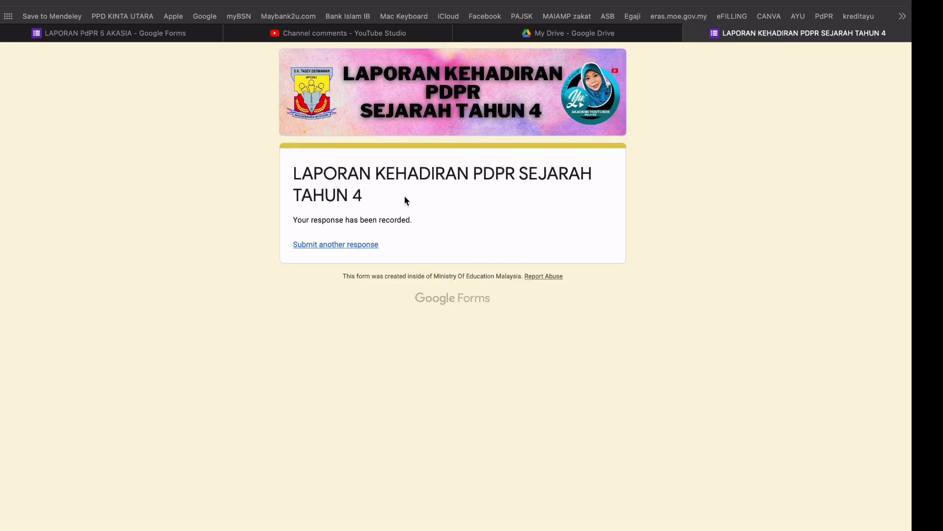
click(563, 33)
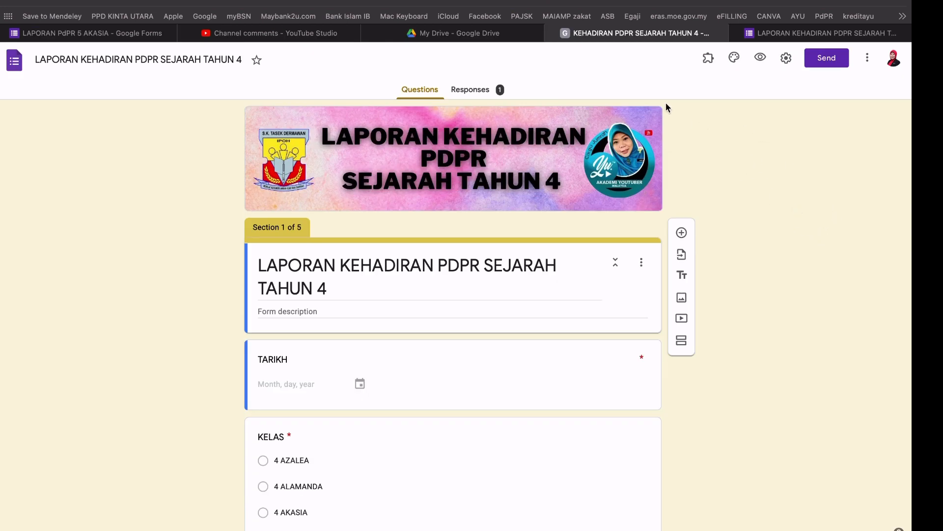
click(475, 91)
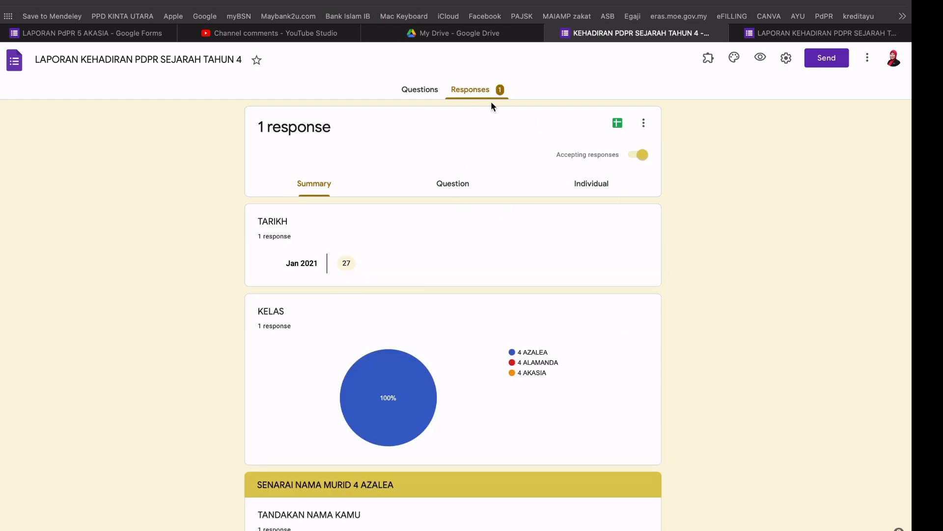
scroll(544, 480, down, 7)
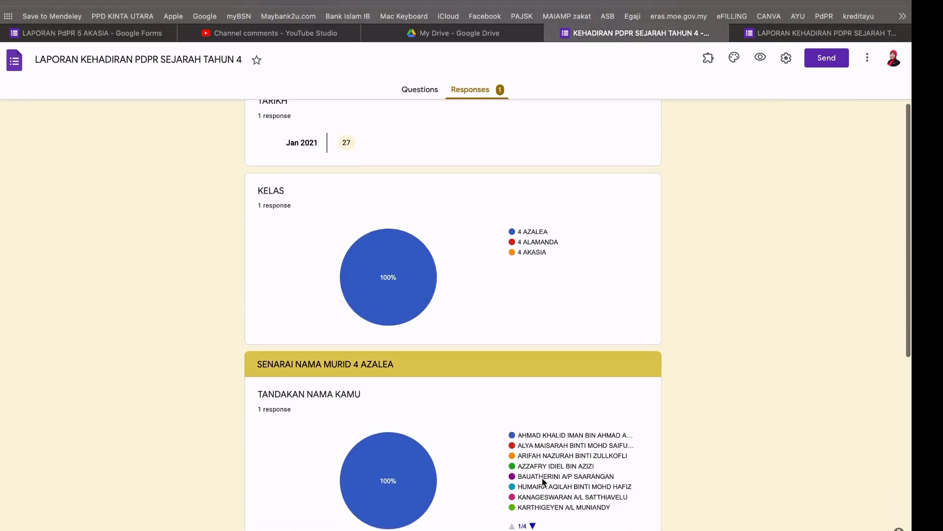
scroll(543, 479, down, 2)
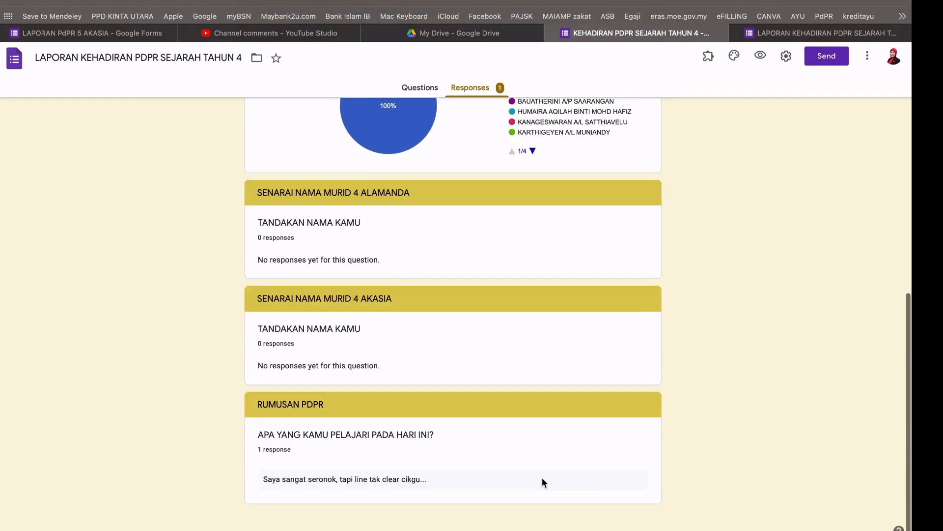
scroll(542, 478, up, 12)
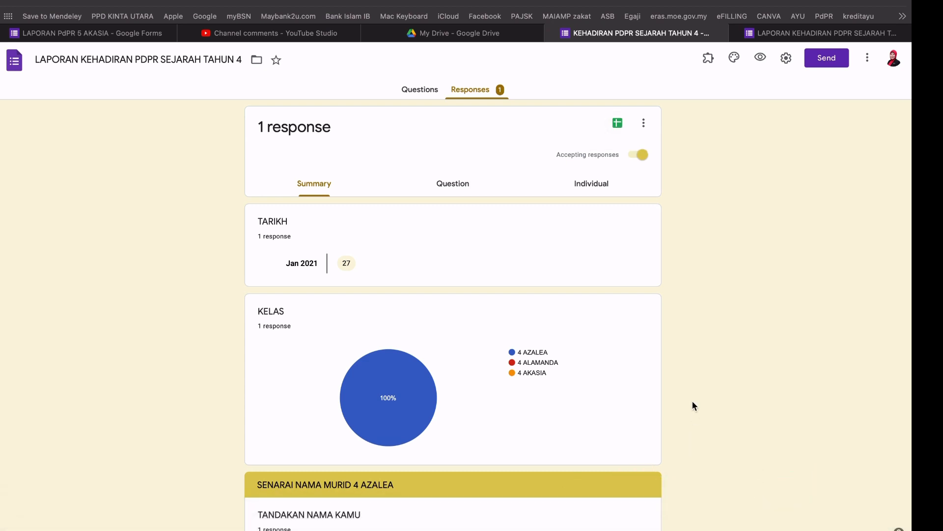
- Create a new spreadsheet as the destination for the form's responses, keeping the suggested name
click(620, 129)
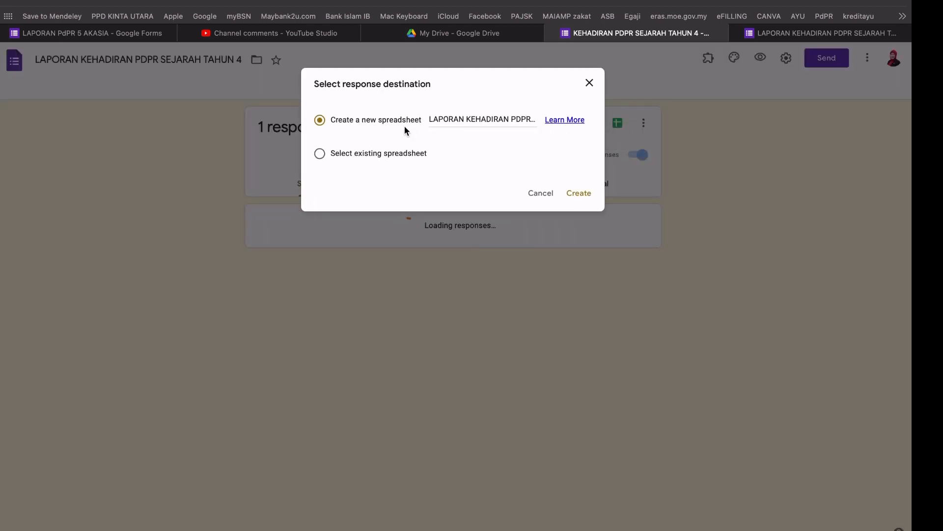
click(578, 195)
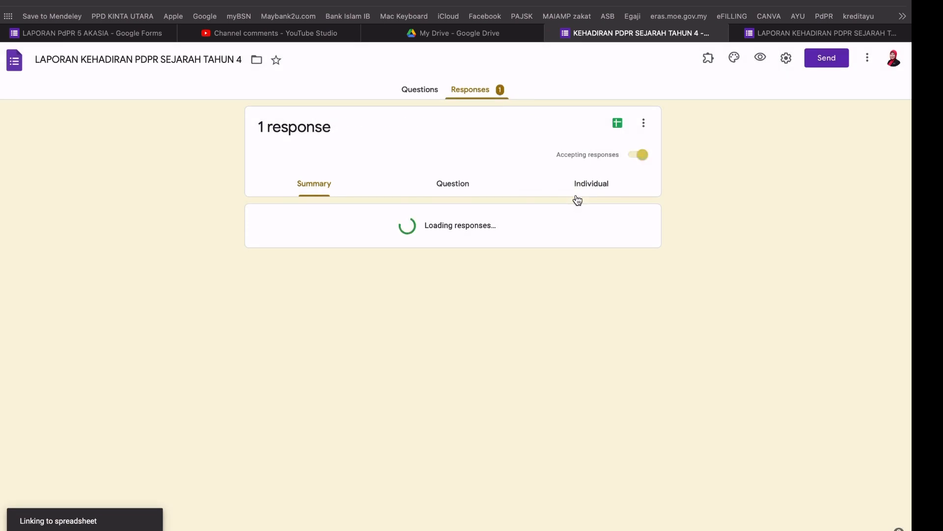